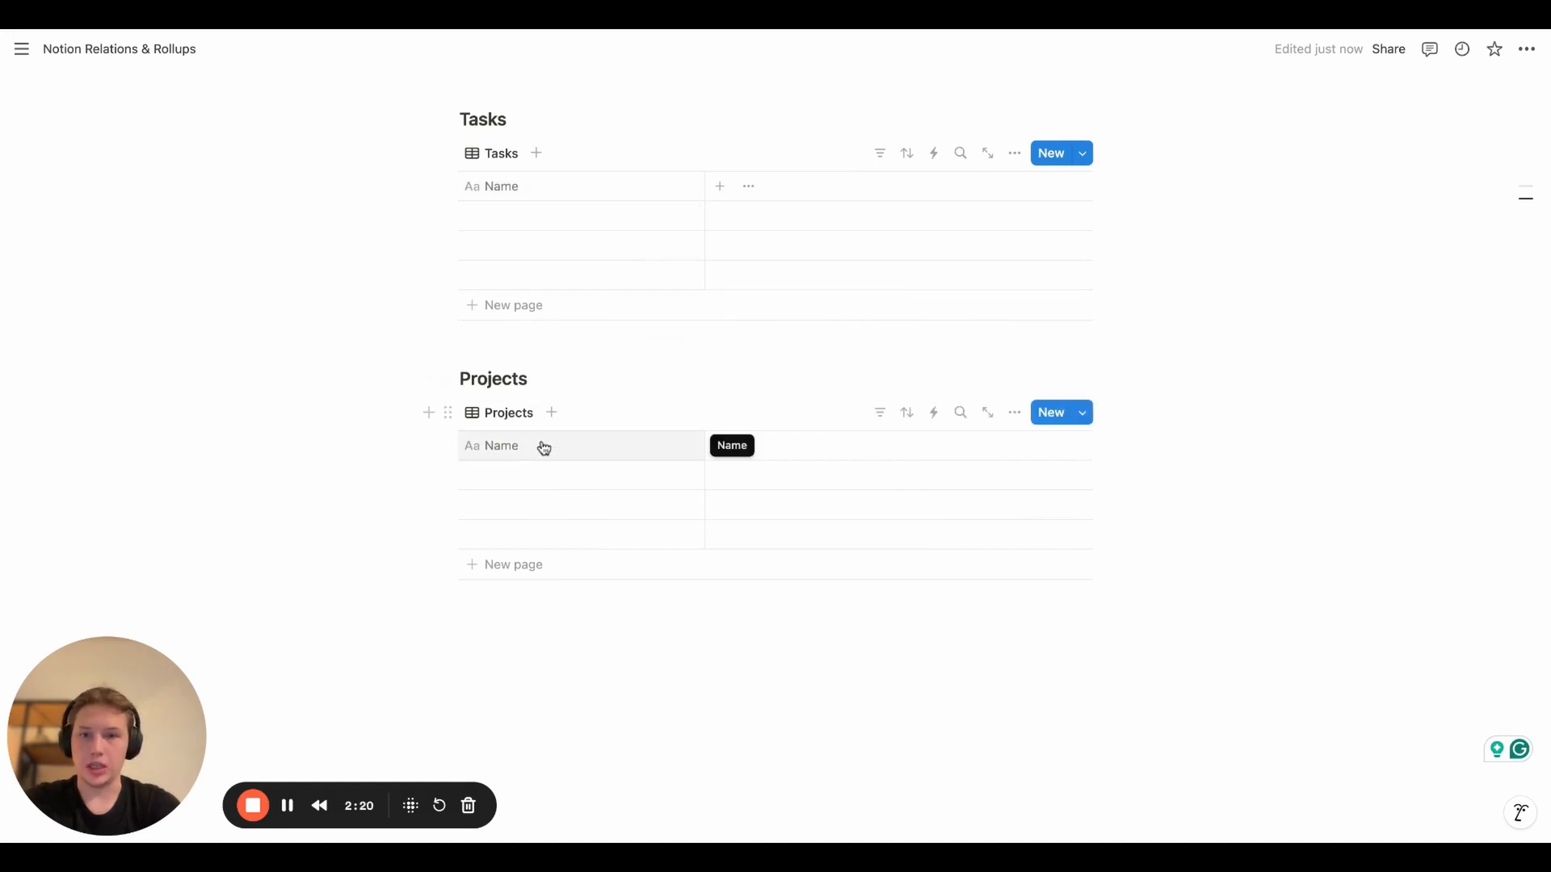
Delete the three empty rows from the Projects table
{"action": "left_click", "coordinate": [442, 475]}
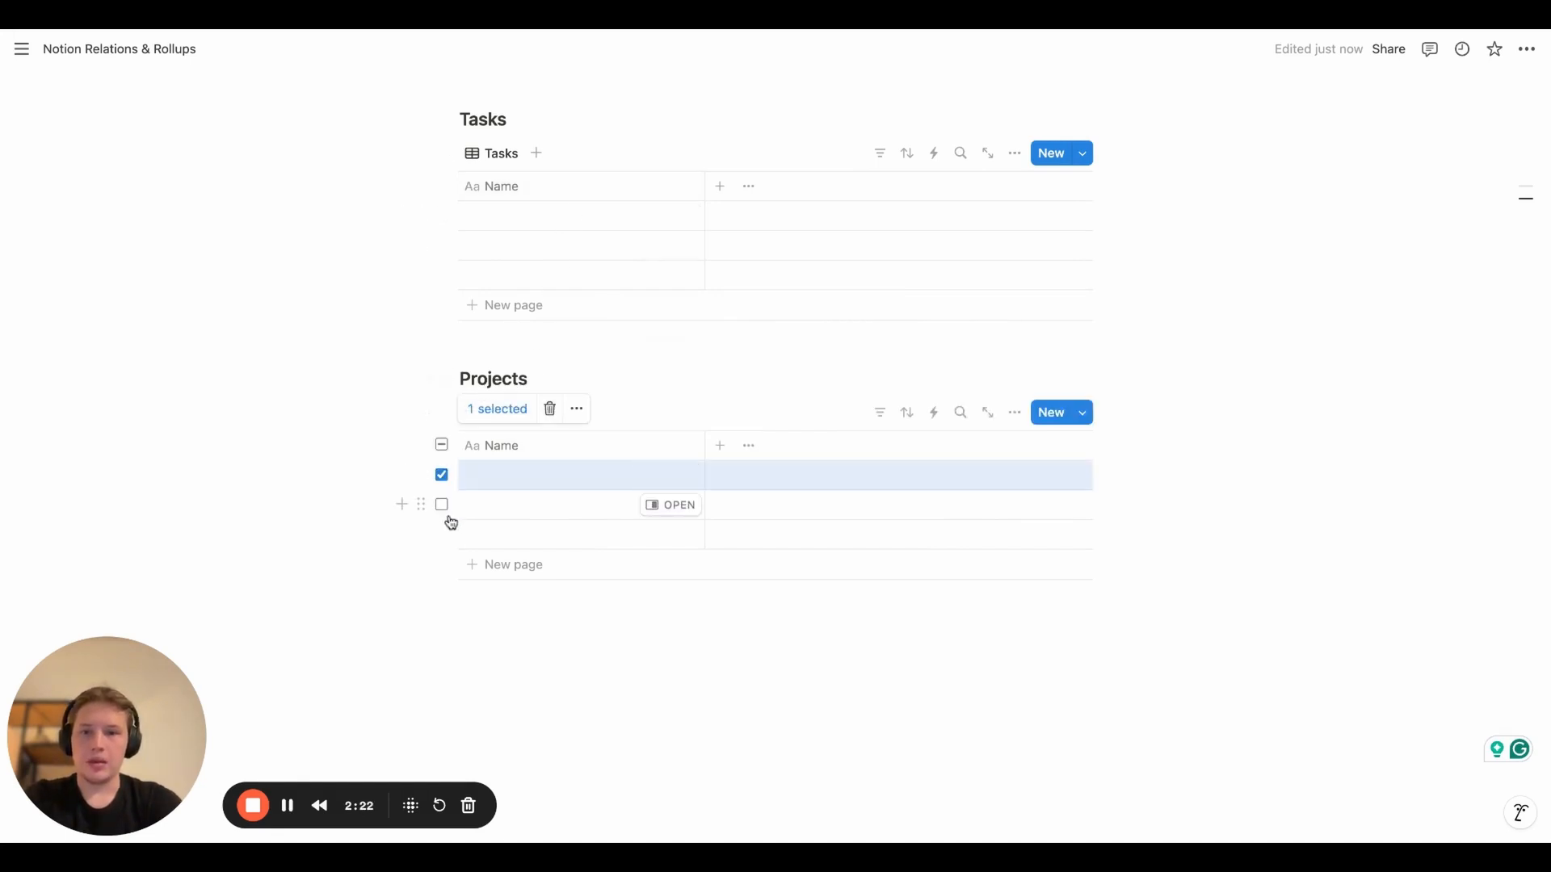
{"action": "left_click", "coordinate": [442, 504]}
{"action": "left_click", "coordinate": [442, 534]}
{"action": "left_click", "coordinate": [549, 411]}
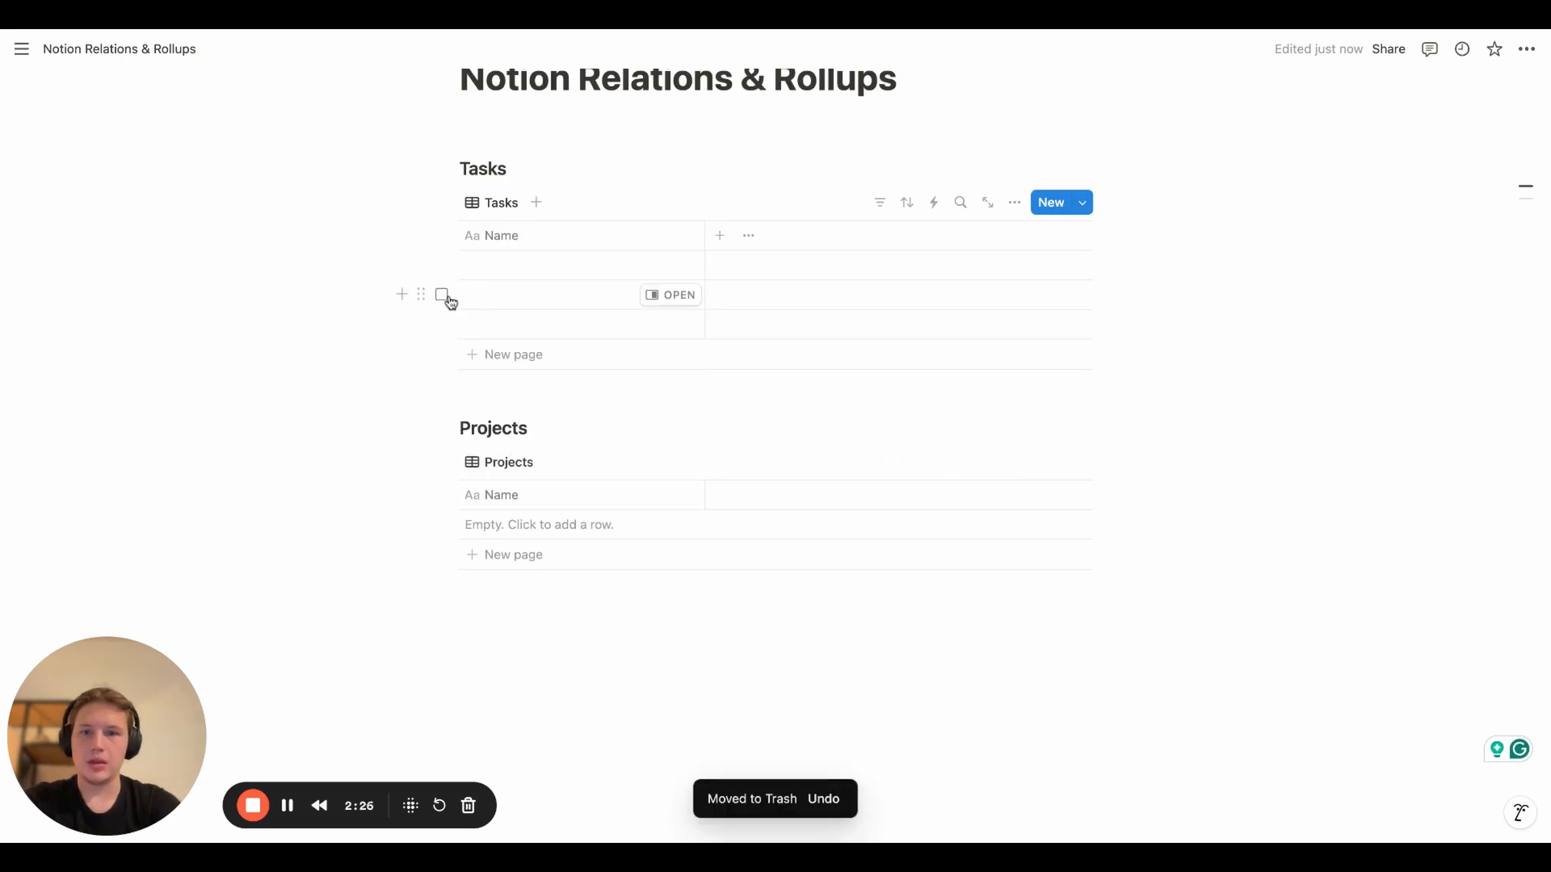
{"action": "left_click", "coordinate": [441, 296]}
{"action": "left_click", "coordinate": [442, 296]}
Add a row named "Project 1" to the empty Projects table
{"action": "left_click", "coordinate": [523, 527]}
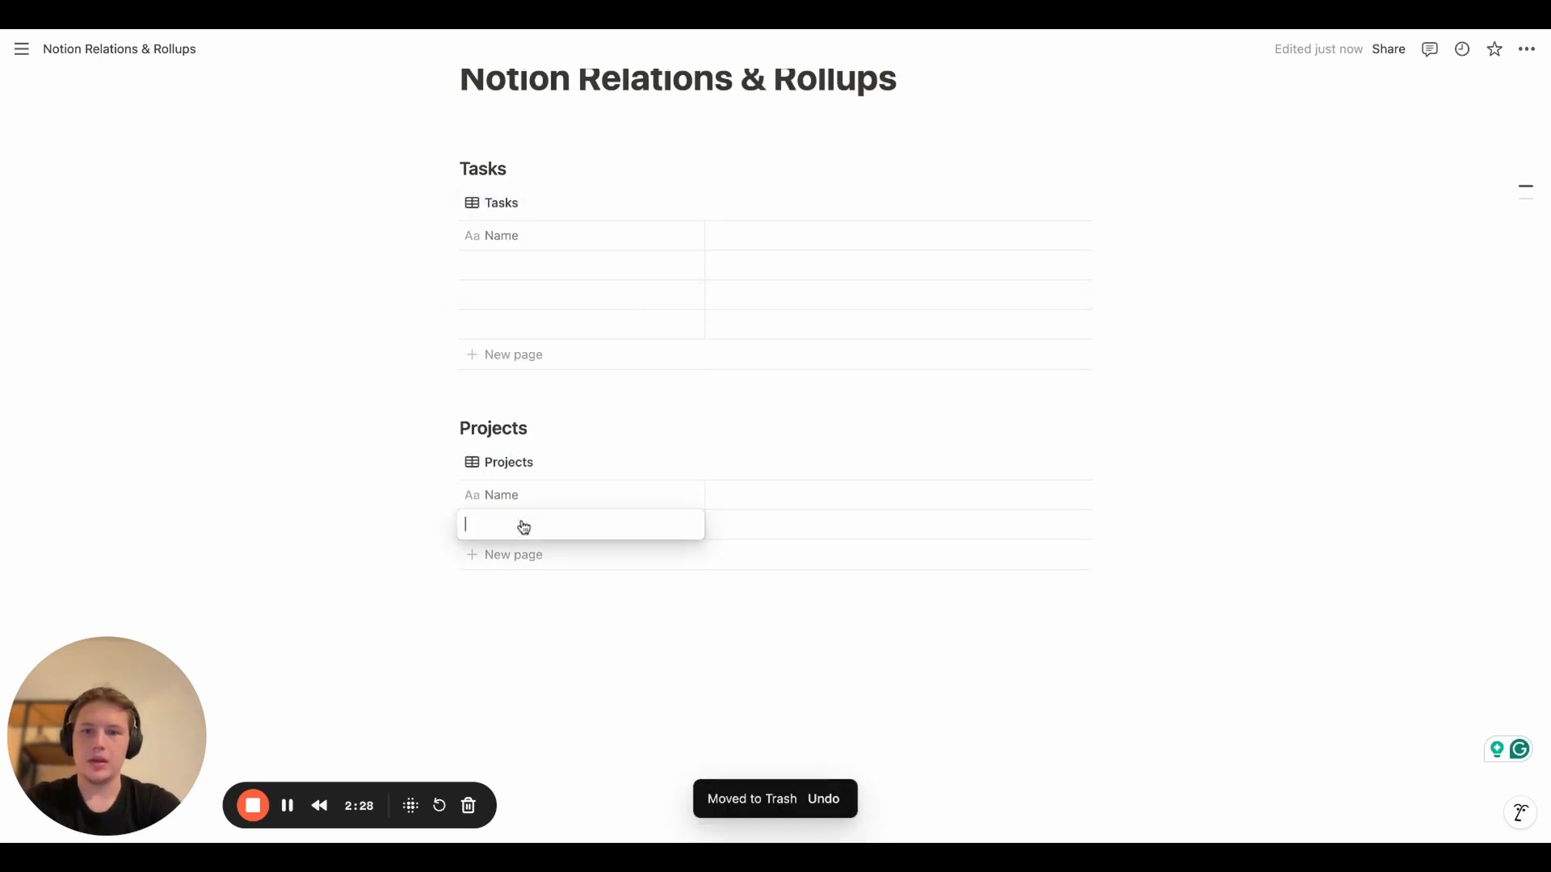
{"action": "type", "text": "Pro"}
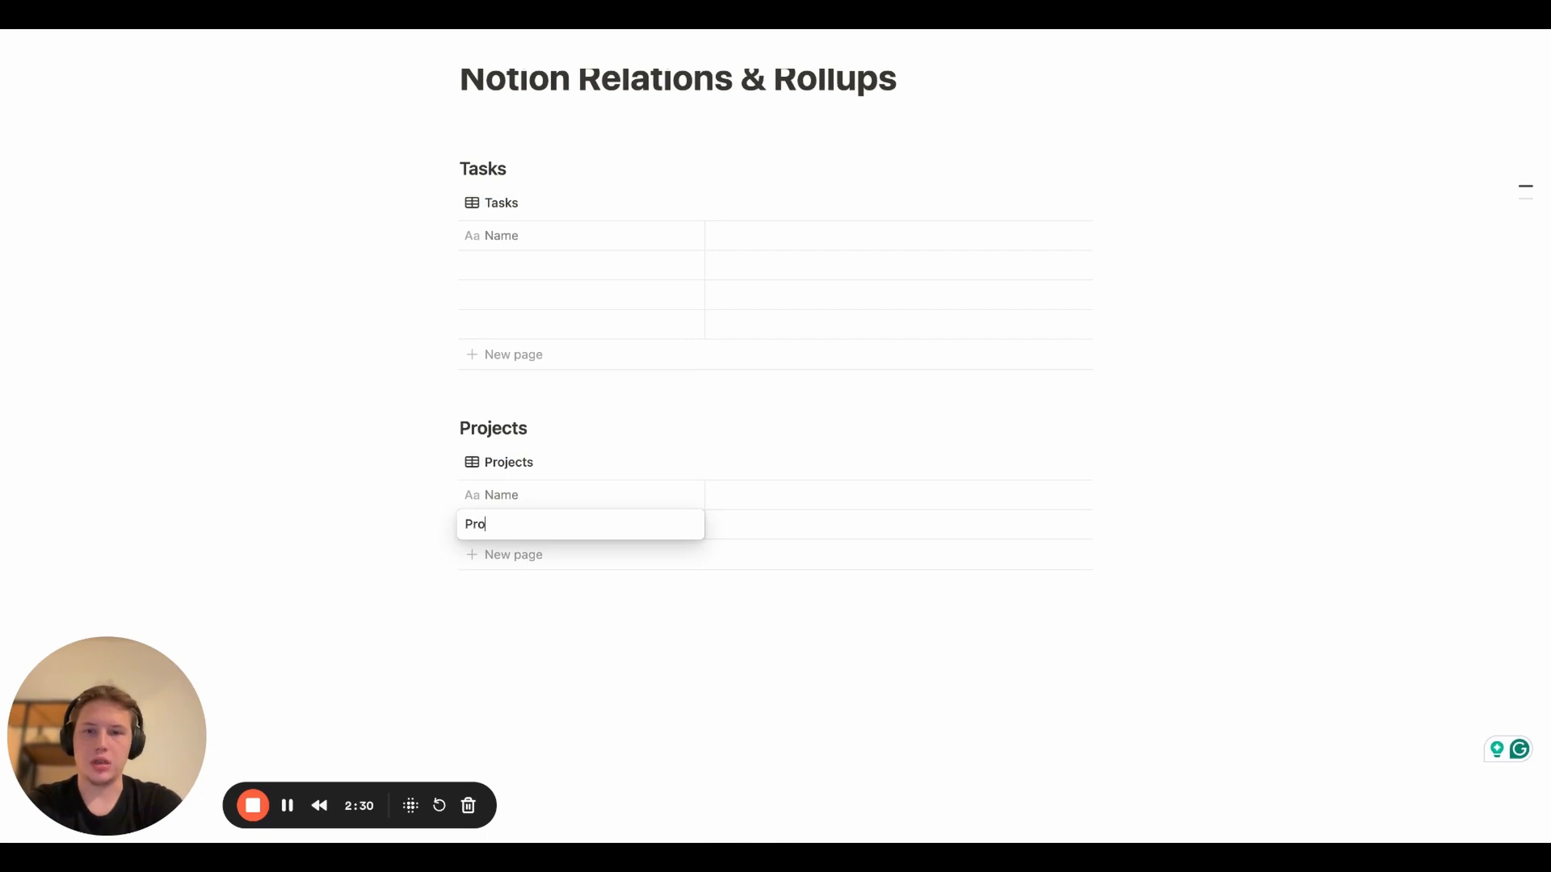
{"action": "type", "text": "ject 1"}
{"action": "key", "text": "Escape"}
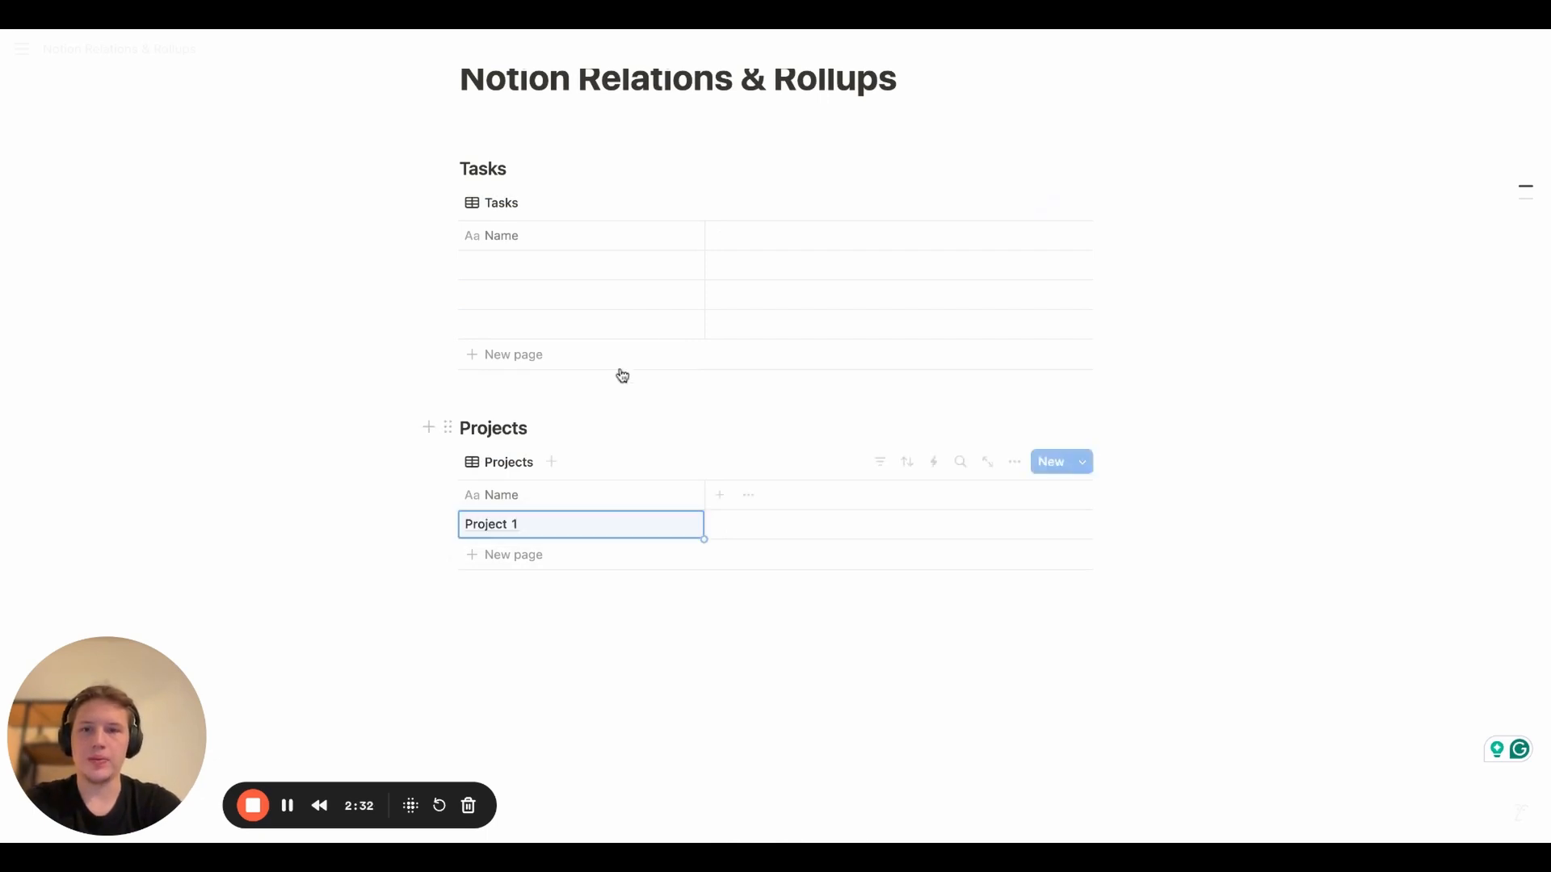
Name the three empty rows of the Tasks table "Task 1", "Task 2" and "Task 3"
{"action": "left_click", "coordinate": [586, 269]}
{"action": "type", "text": "Task 1"}
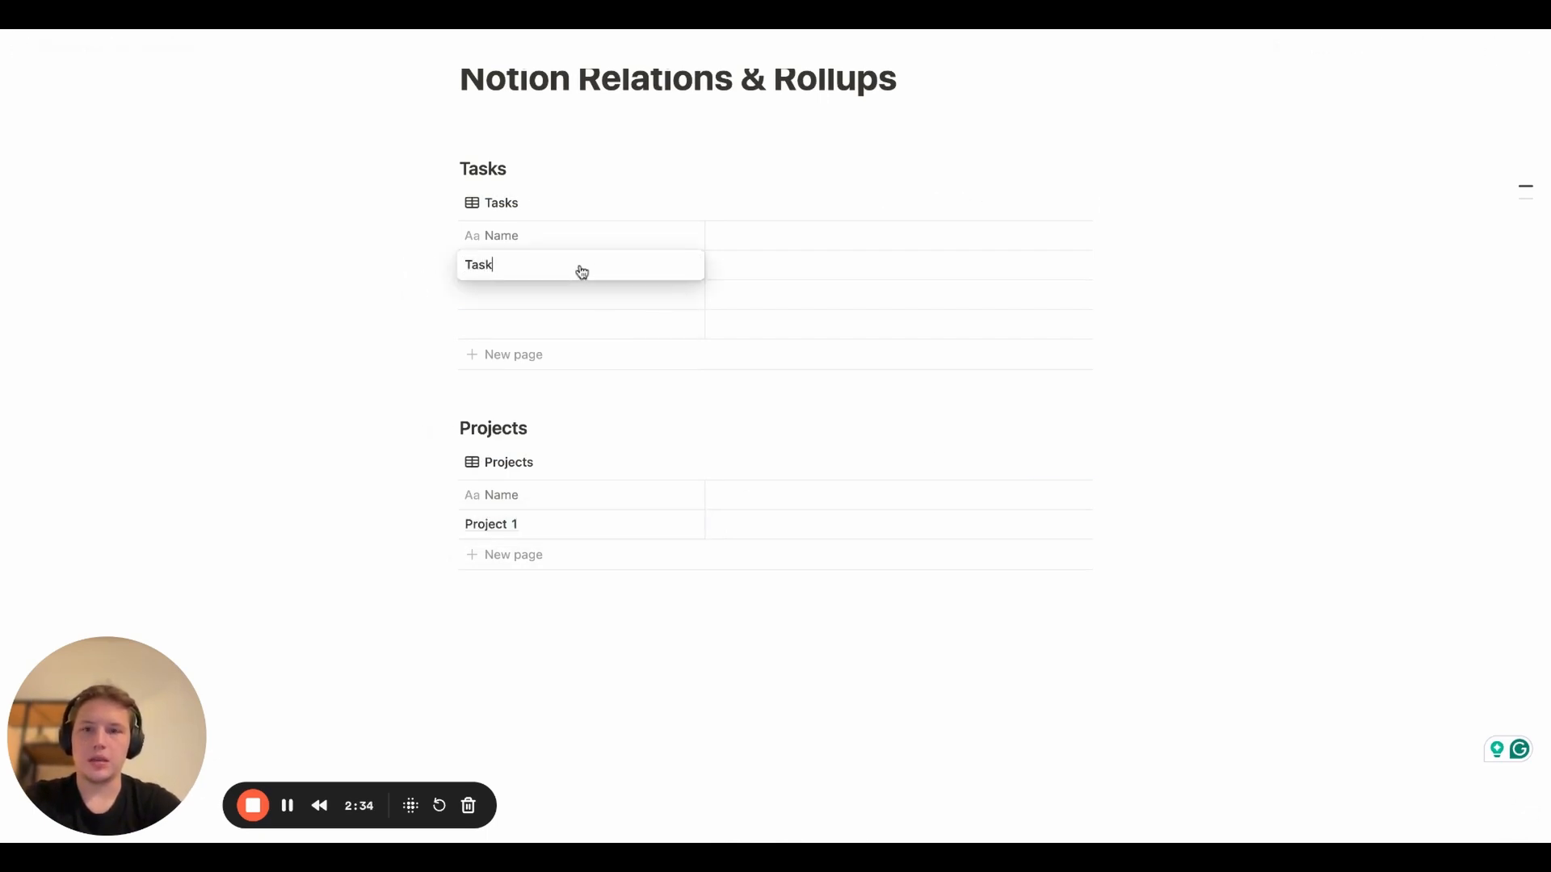
{"action": "key", "text": "Return"}
{"action": "key", "text": "Return"}
{"action": "type", "text": "Task 2"}
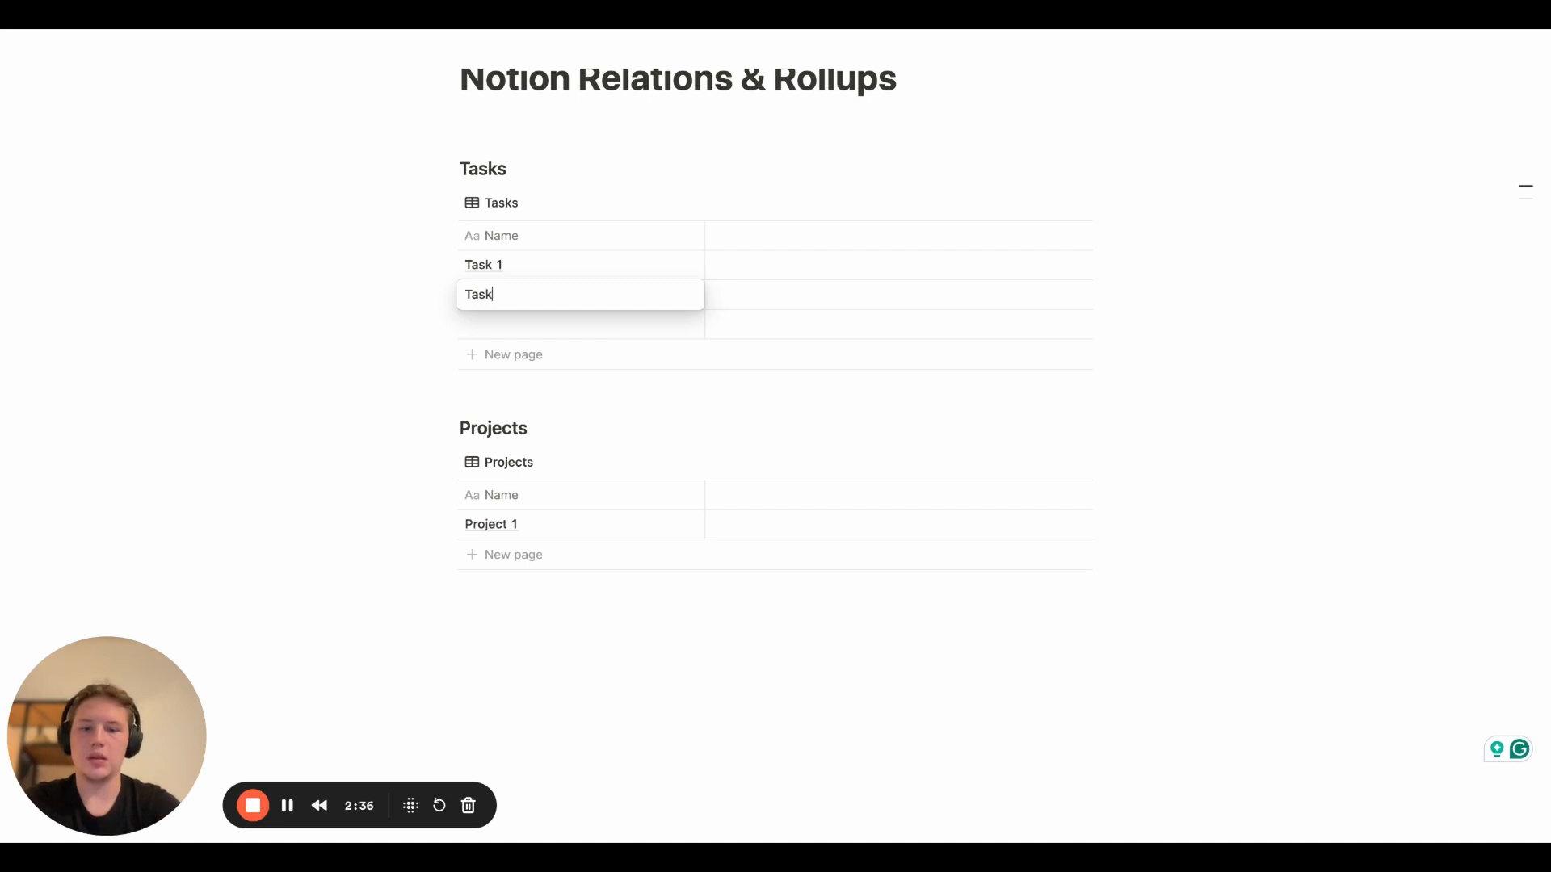
{"action": "key", "text": "Return"}
{"action": "key", "text": "Return"}
{"action": "type", "text": "Task 3"}
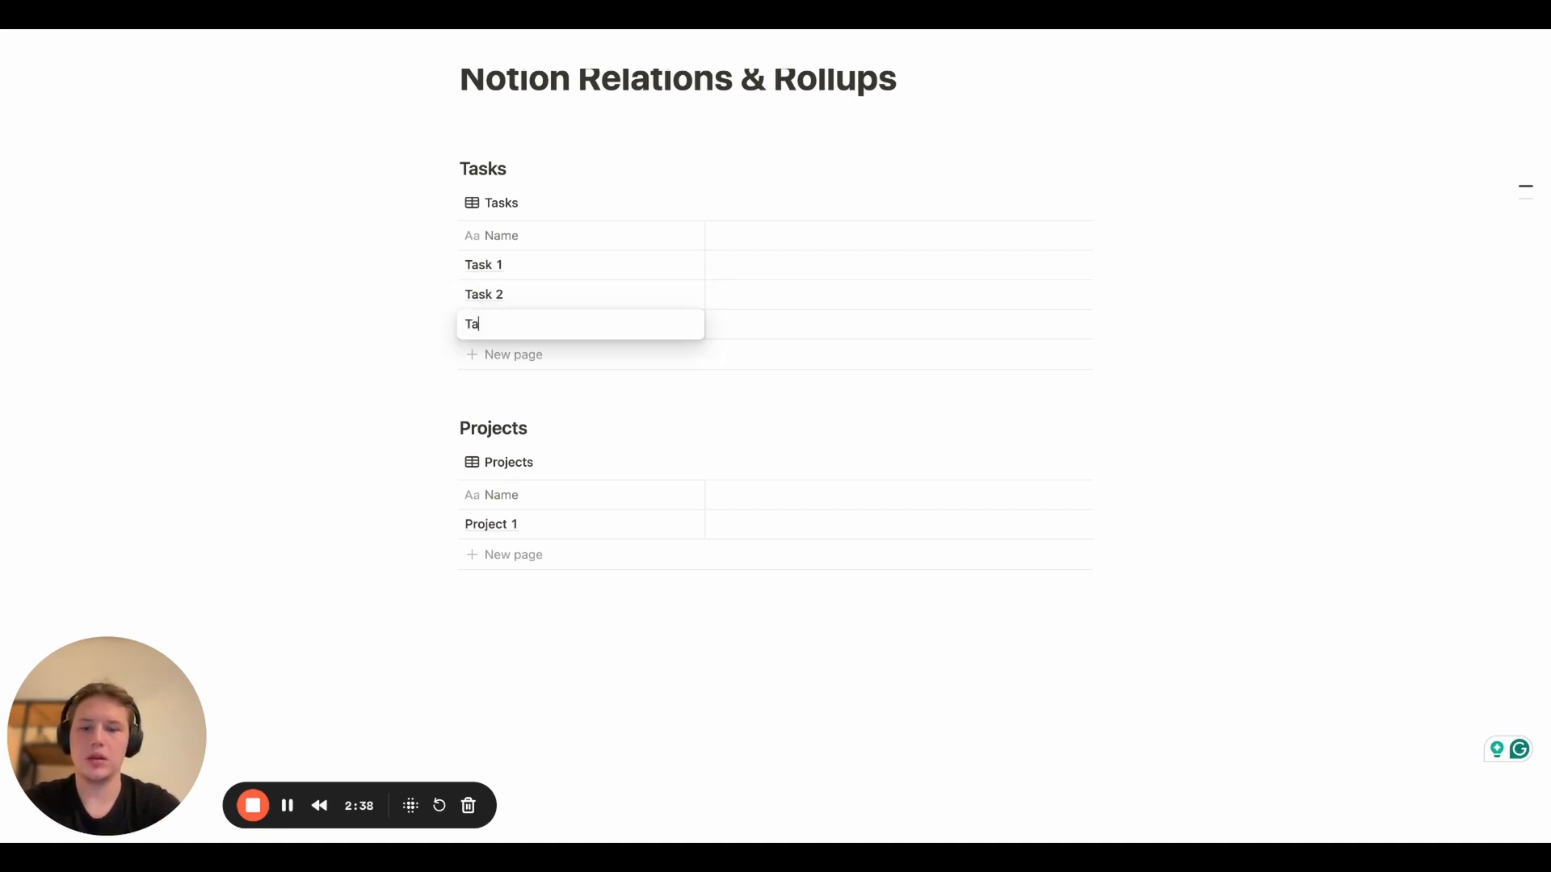
Add a second row named "Project 2" to the Projects table
{"action": "left_click", "coordinate": [525, 554]}
{"action": "type", "text": "Project "}
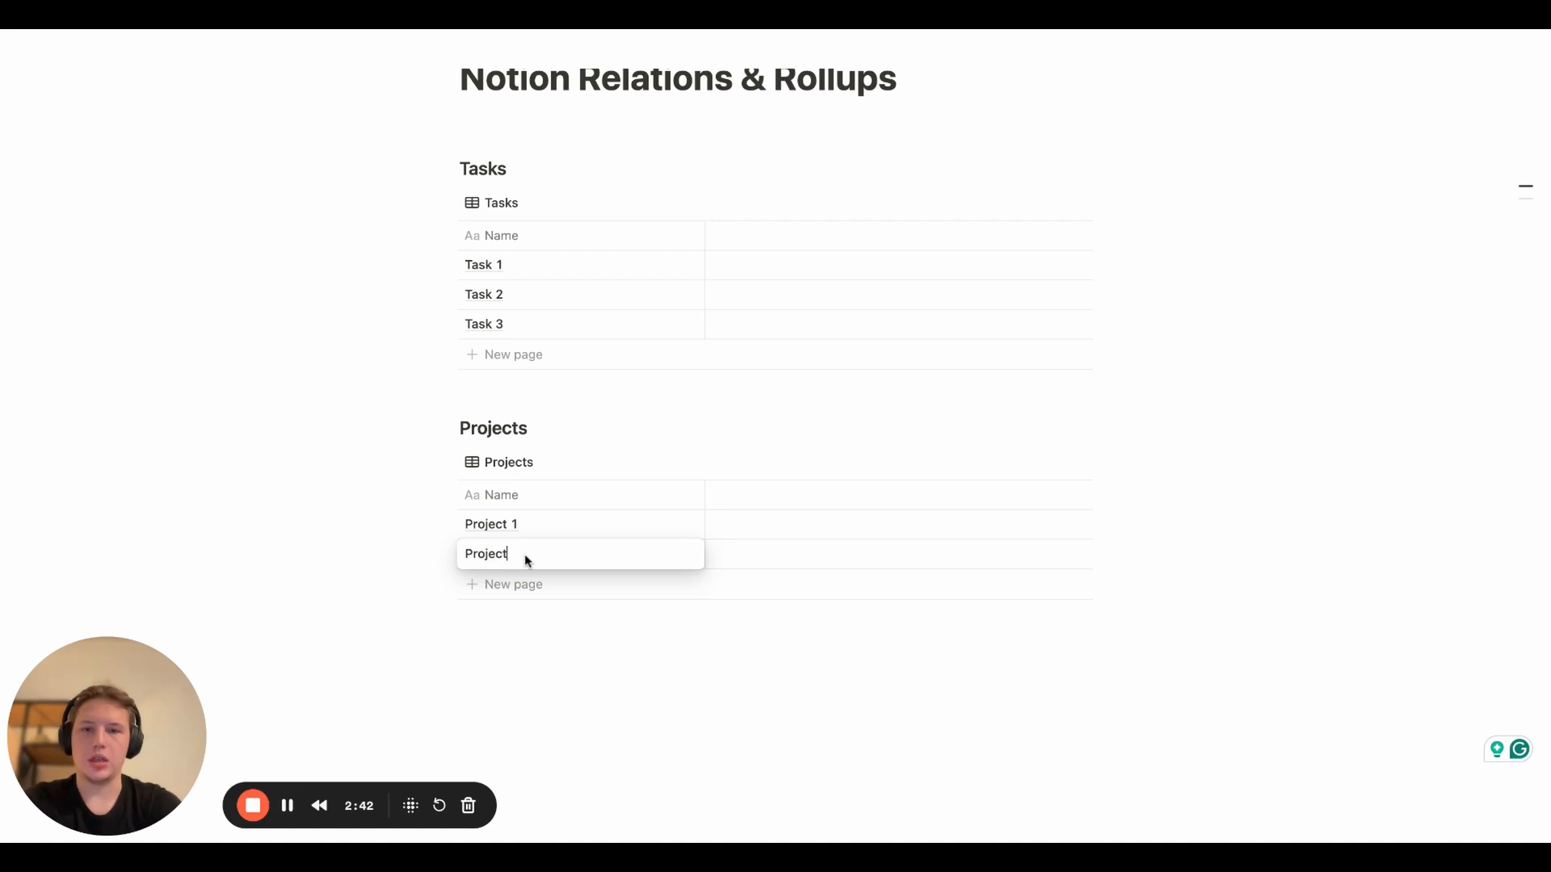
{"action": "type", "text": "2"}
{"action": "key", "text": "Escape"}
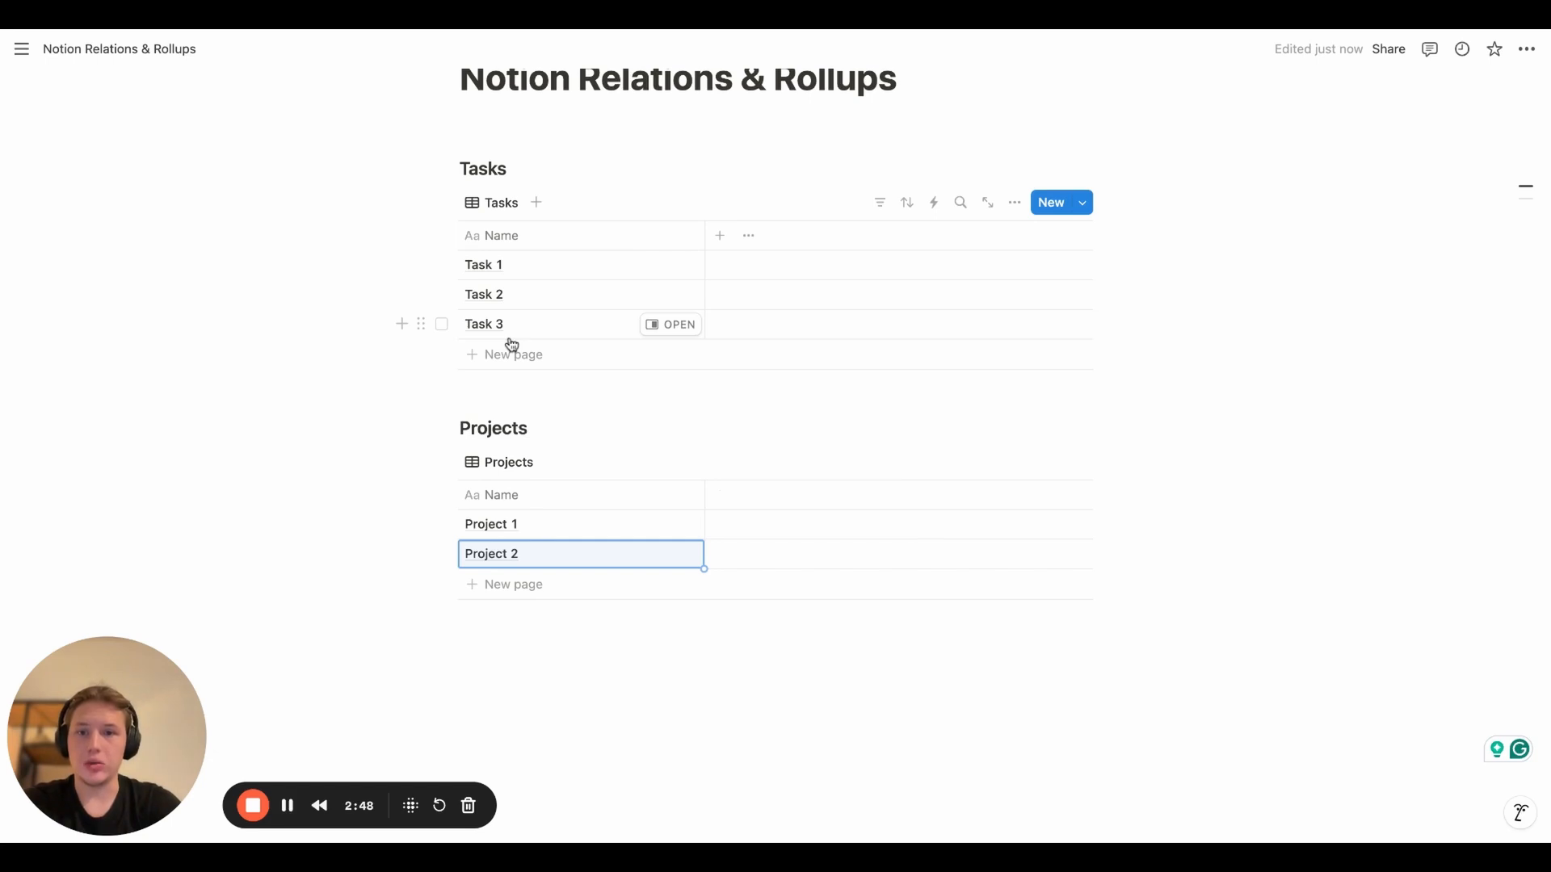
Add a new text property named "Project" to the Tasks table
{"action": "left_click", "coordinate": [722, 236]}
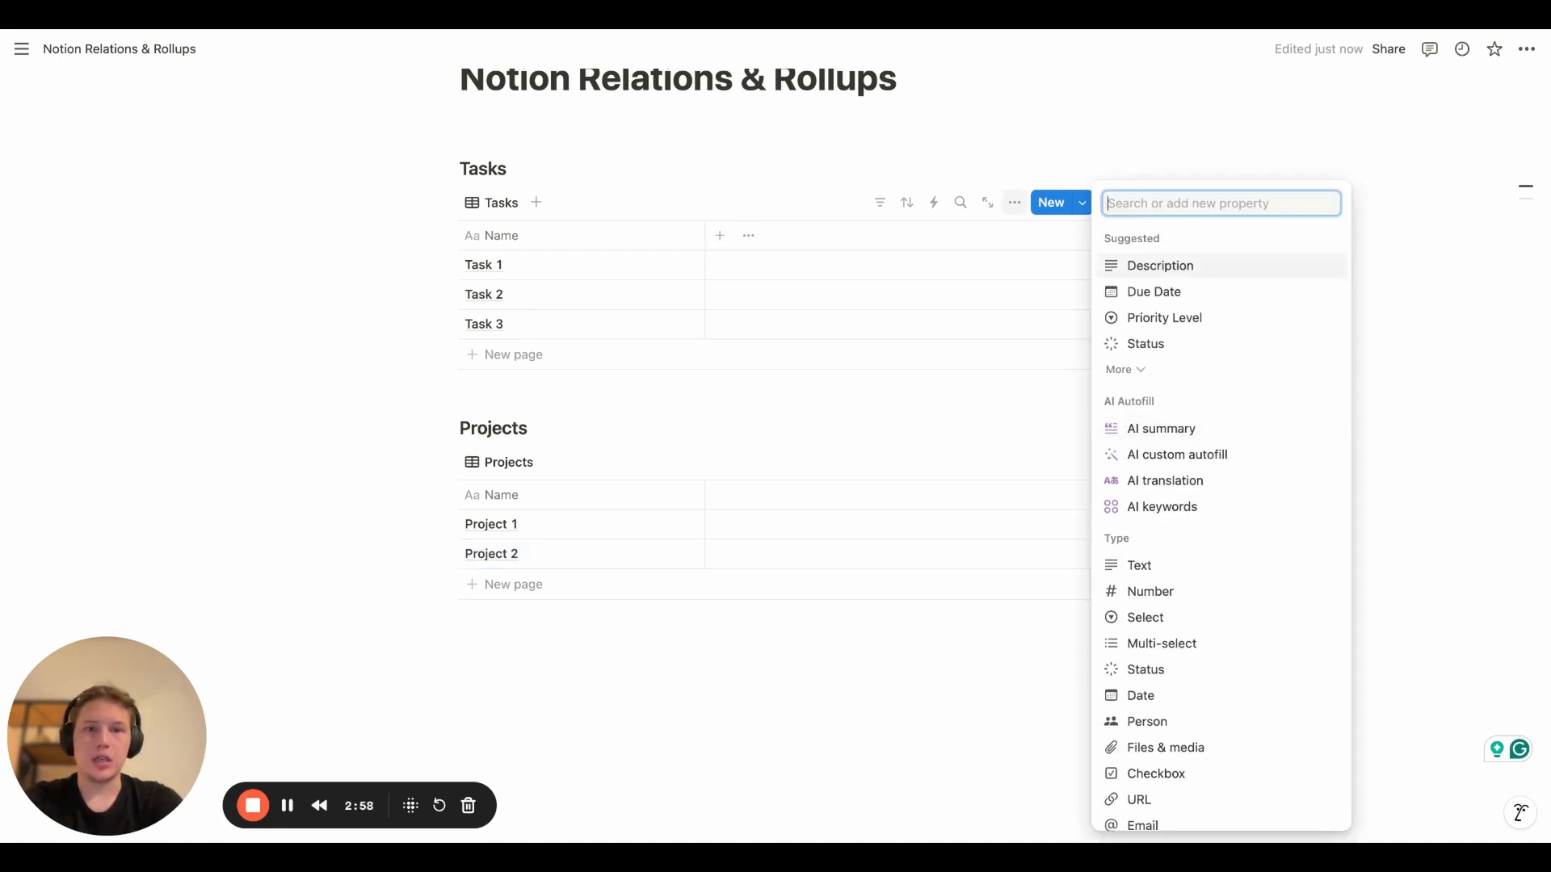
{"action": "left_click", "coordinate": [750, 233]}
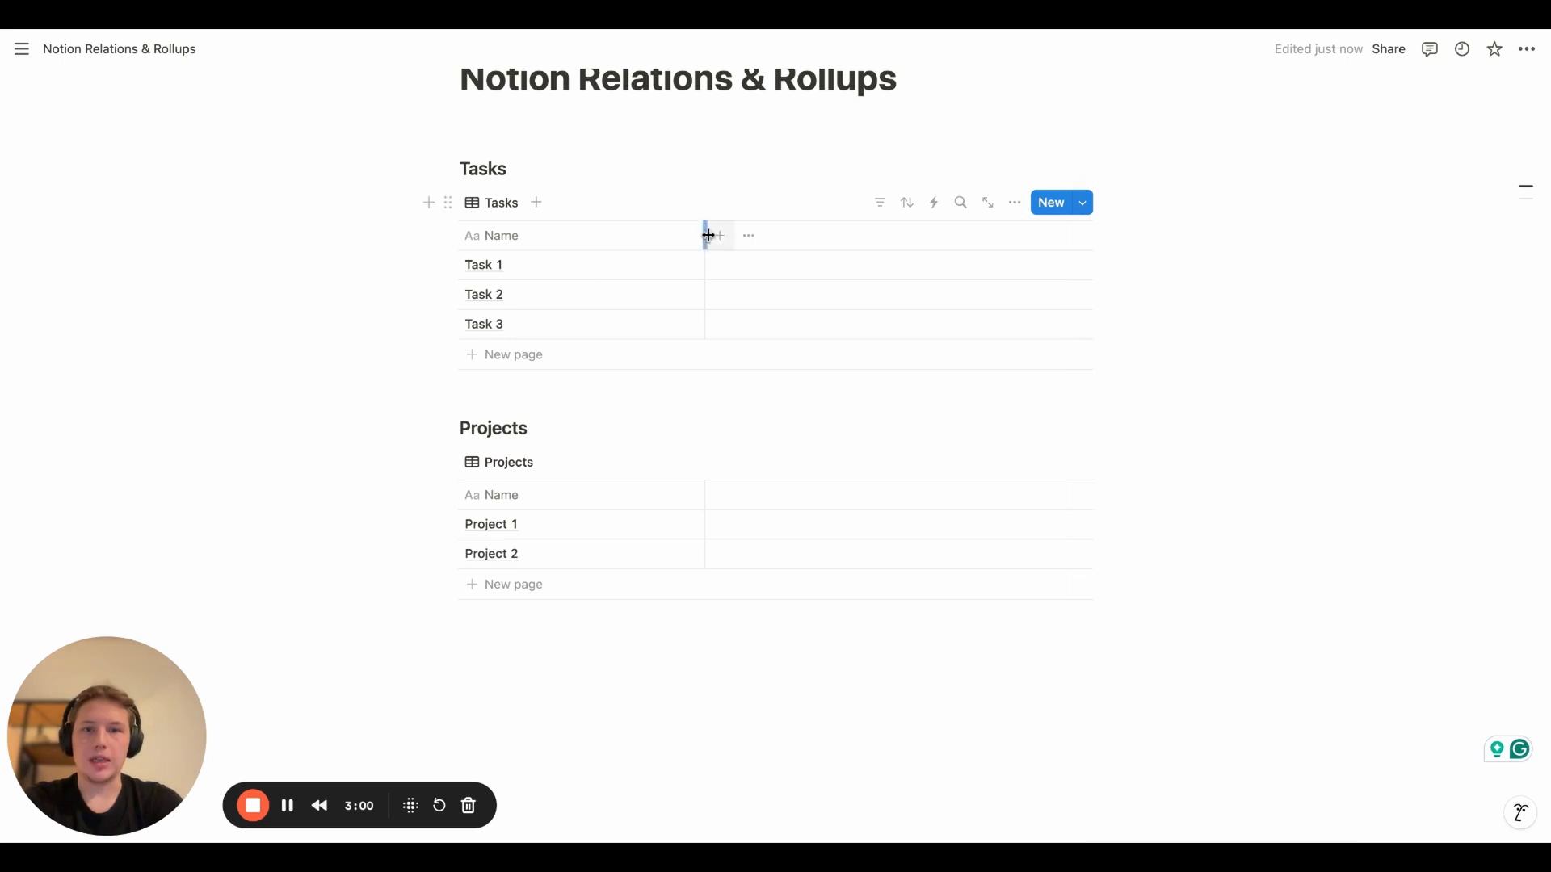
{"action": "left_click", "coordinate": [719, 236]}
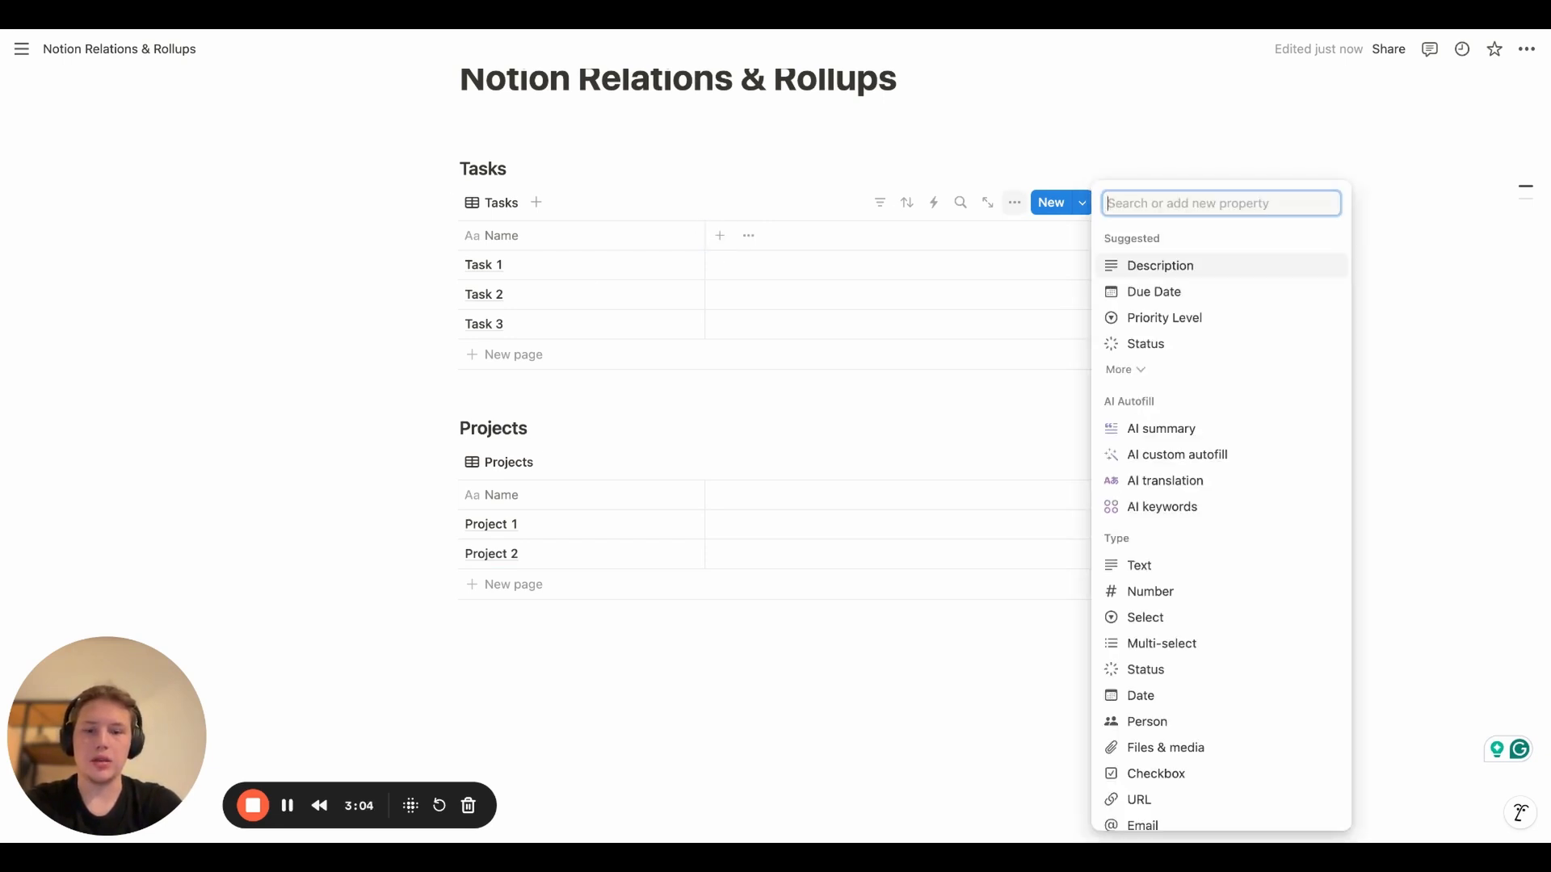
{"action": "type", "text": "Pro"}
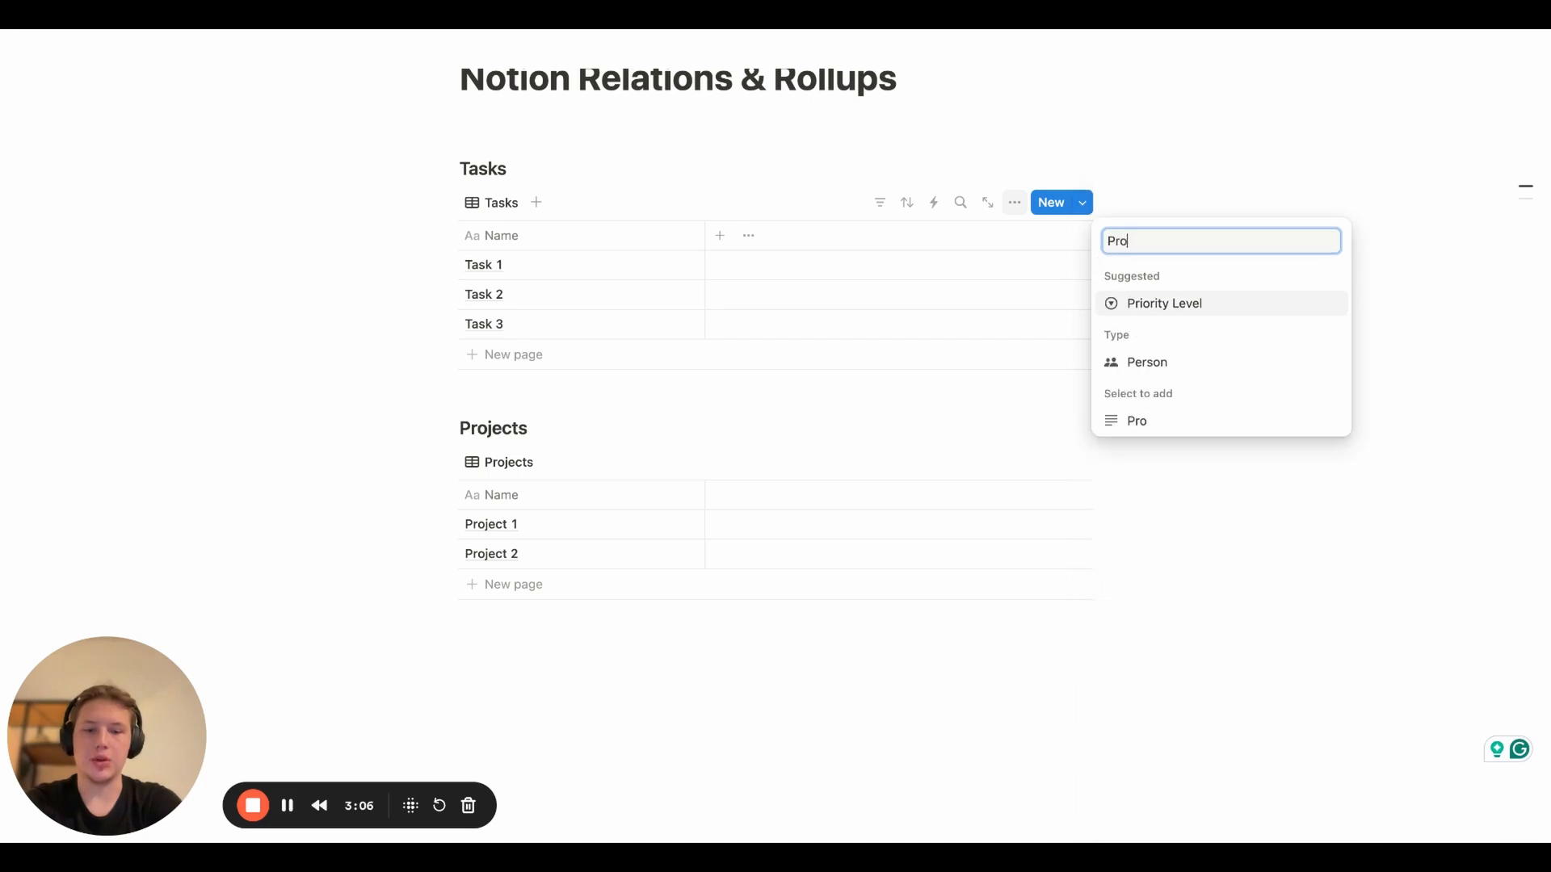
{"action": "type", "text": "ject"}
{"action": "key", "text": "Return"}
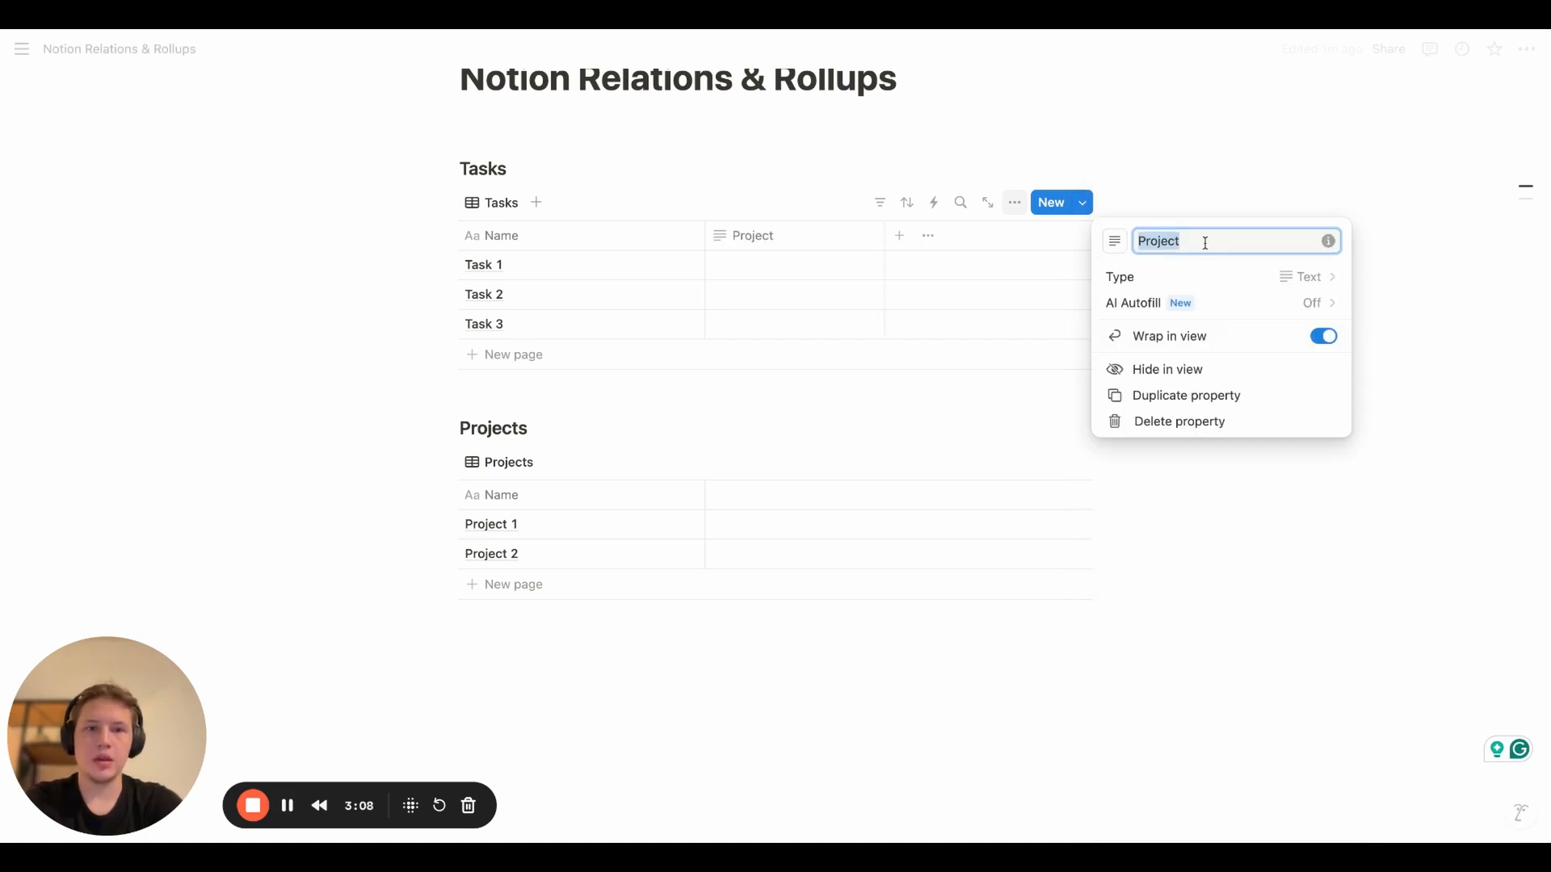
Change the Project property's type to Relation and relate it to the Projects database under Notion Relations & Rollups
{"action": "left_click", "coordinate": [1244, 277]}
{"action": "type", "text": "rel"}
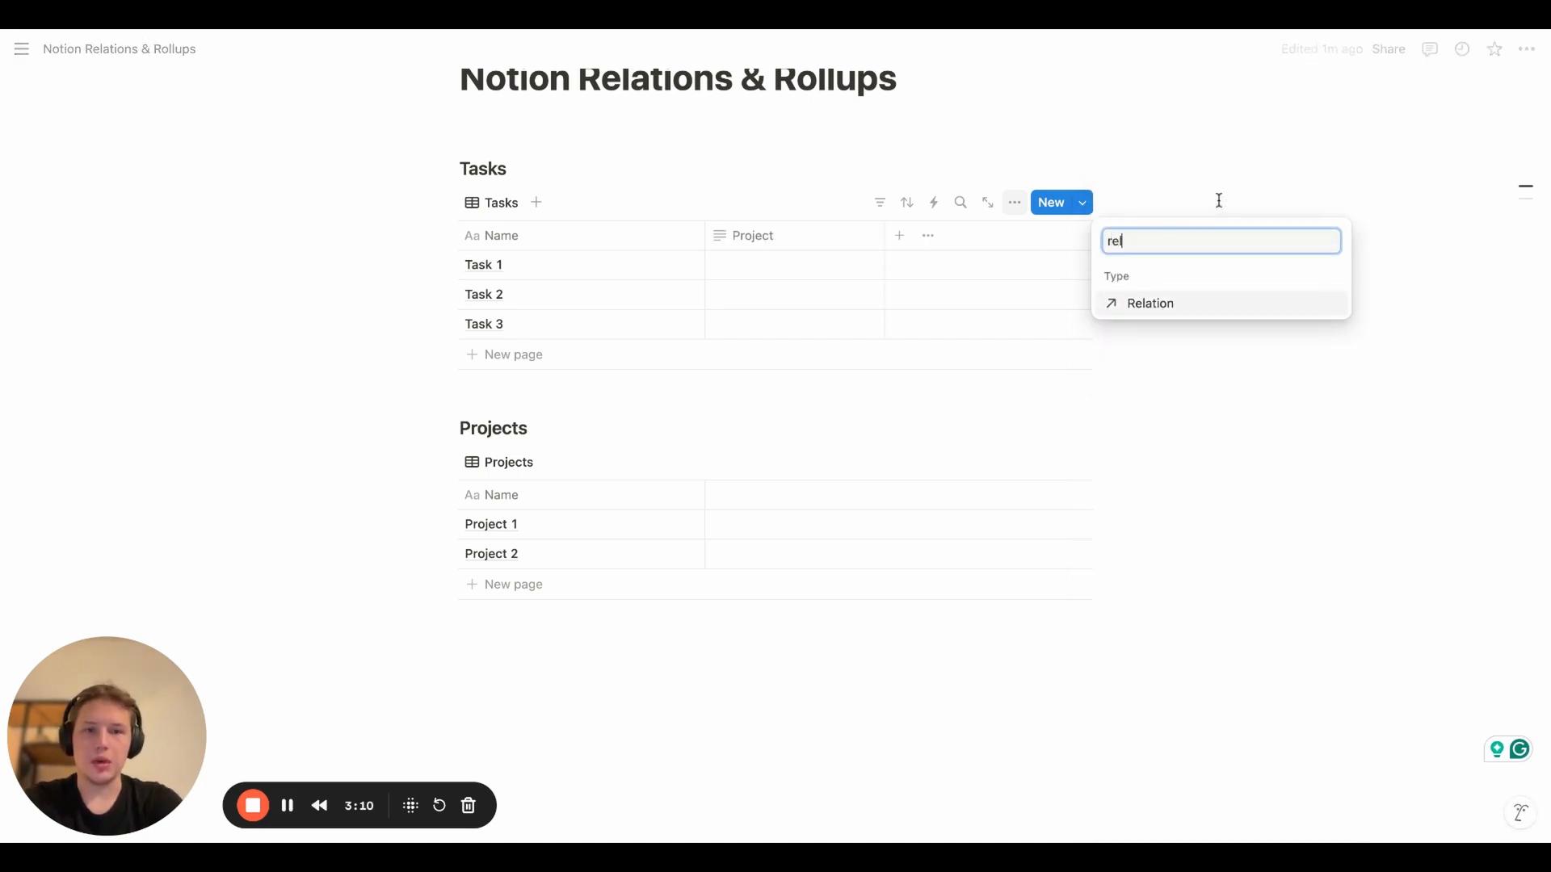
{"action": "key", "text": "Return"}
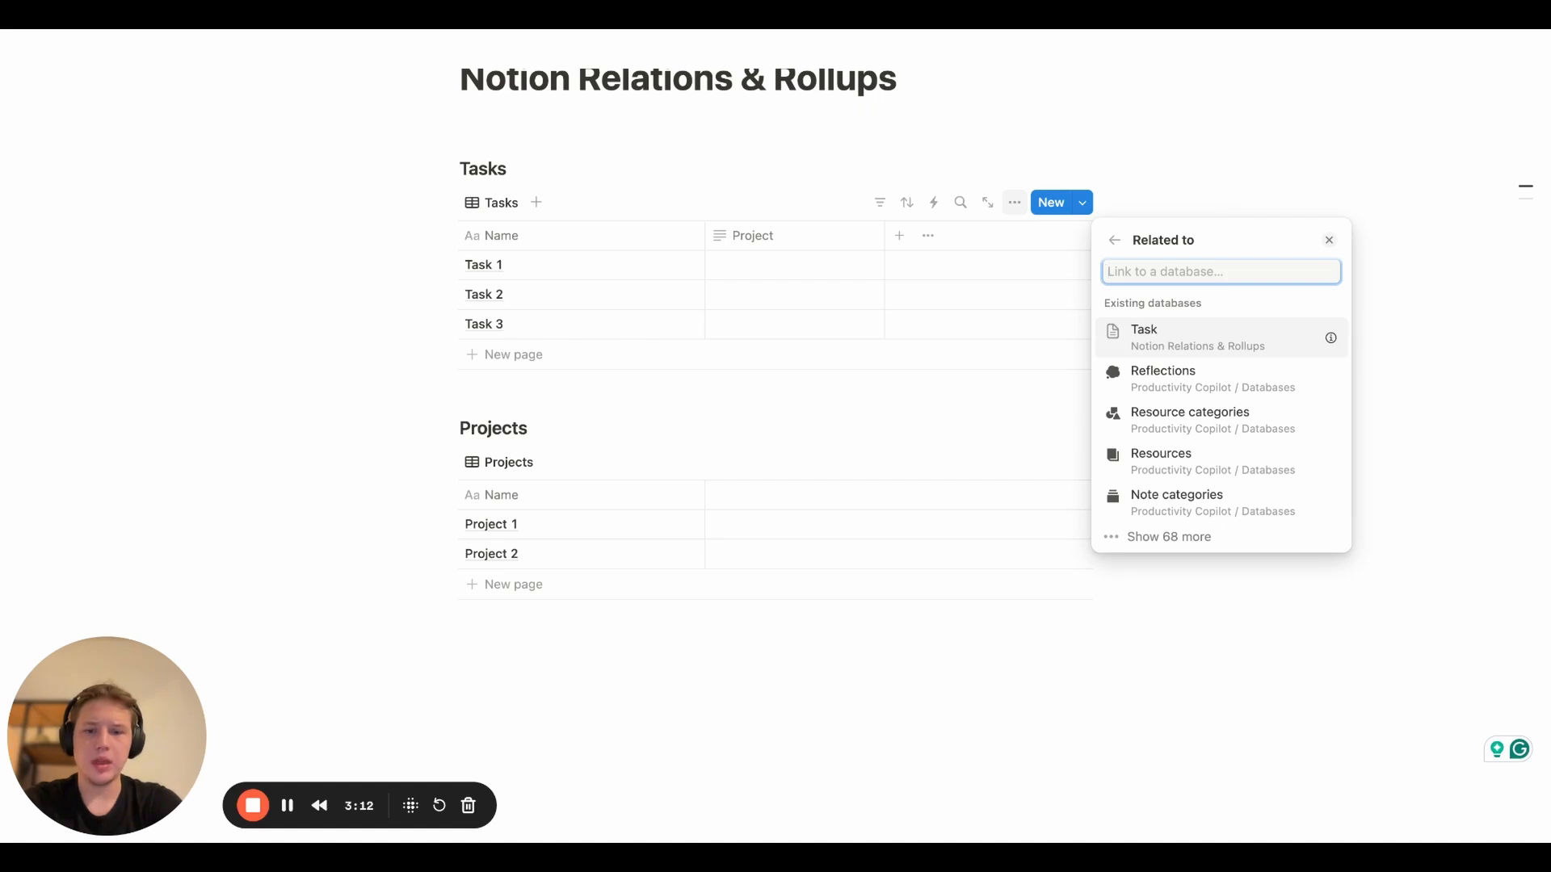
{"action": "type", "text": "proj"}
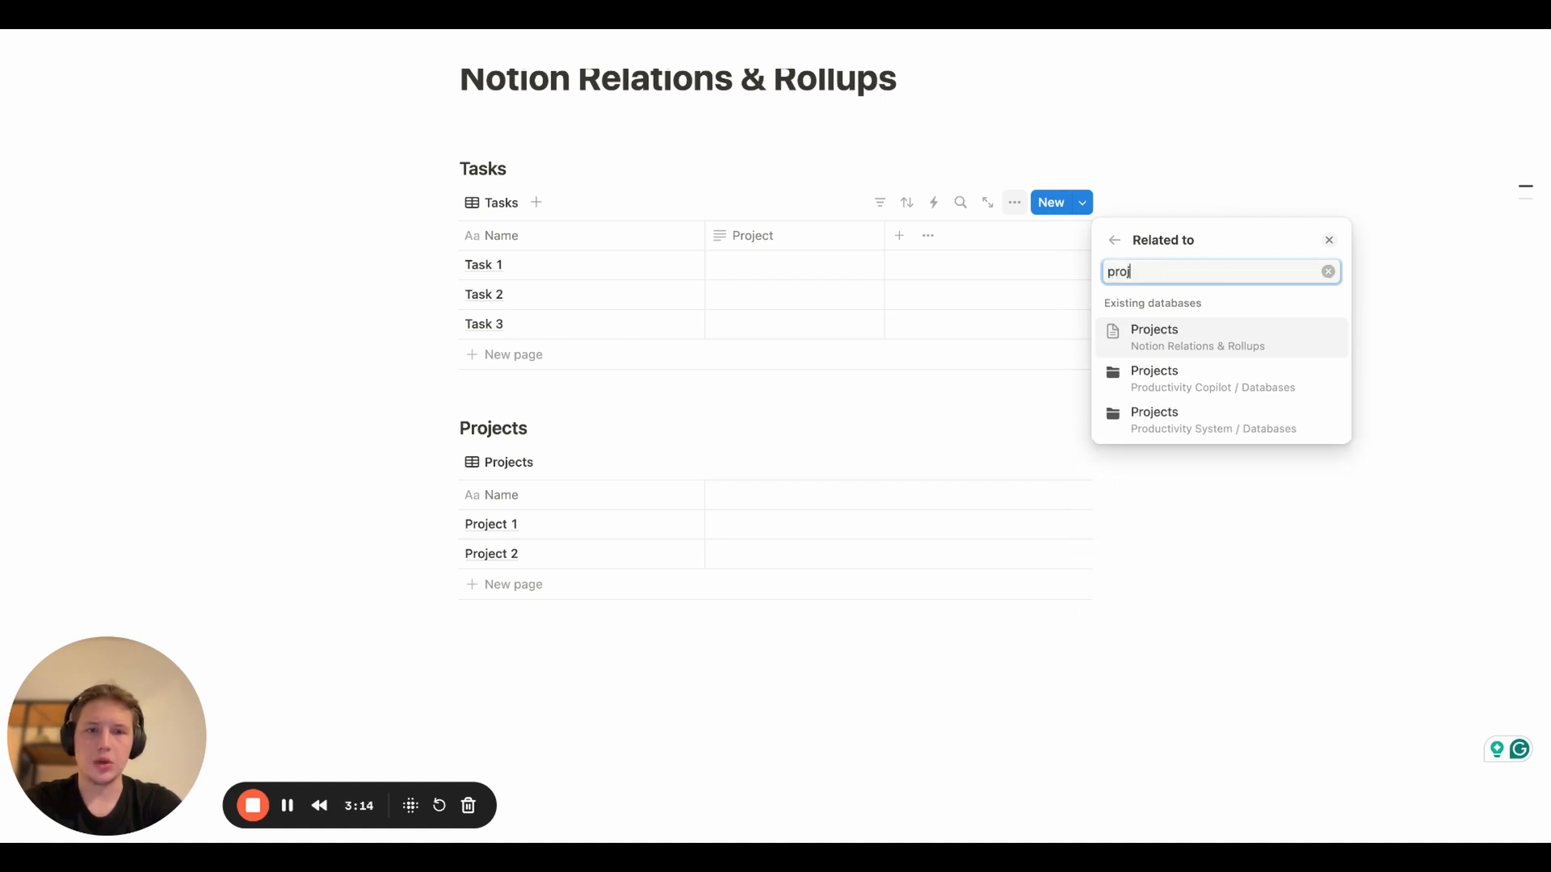
{"action": "key", "text": "Return"}
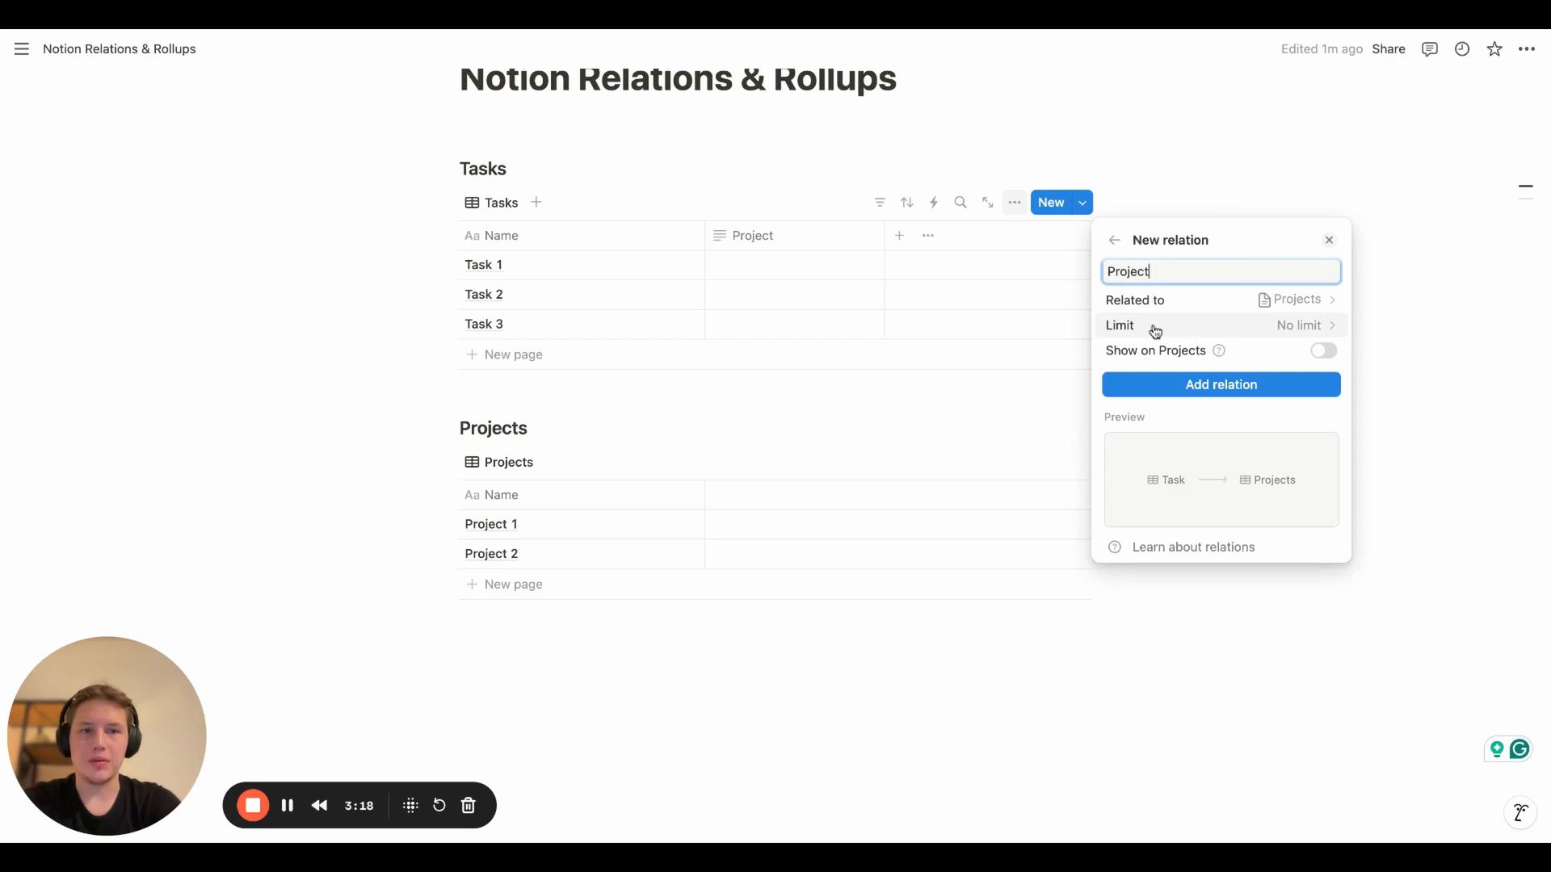
Limit the new relation to 1 page, enable showing it on Projects, and add the relation
{"action": "left_click", "coordinate": [1236, 332]}
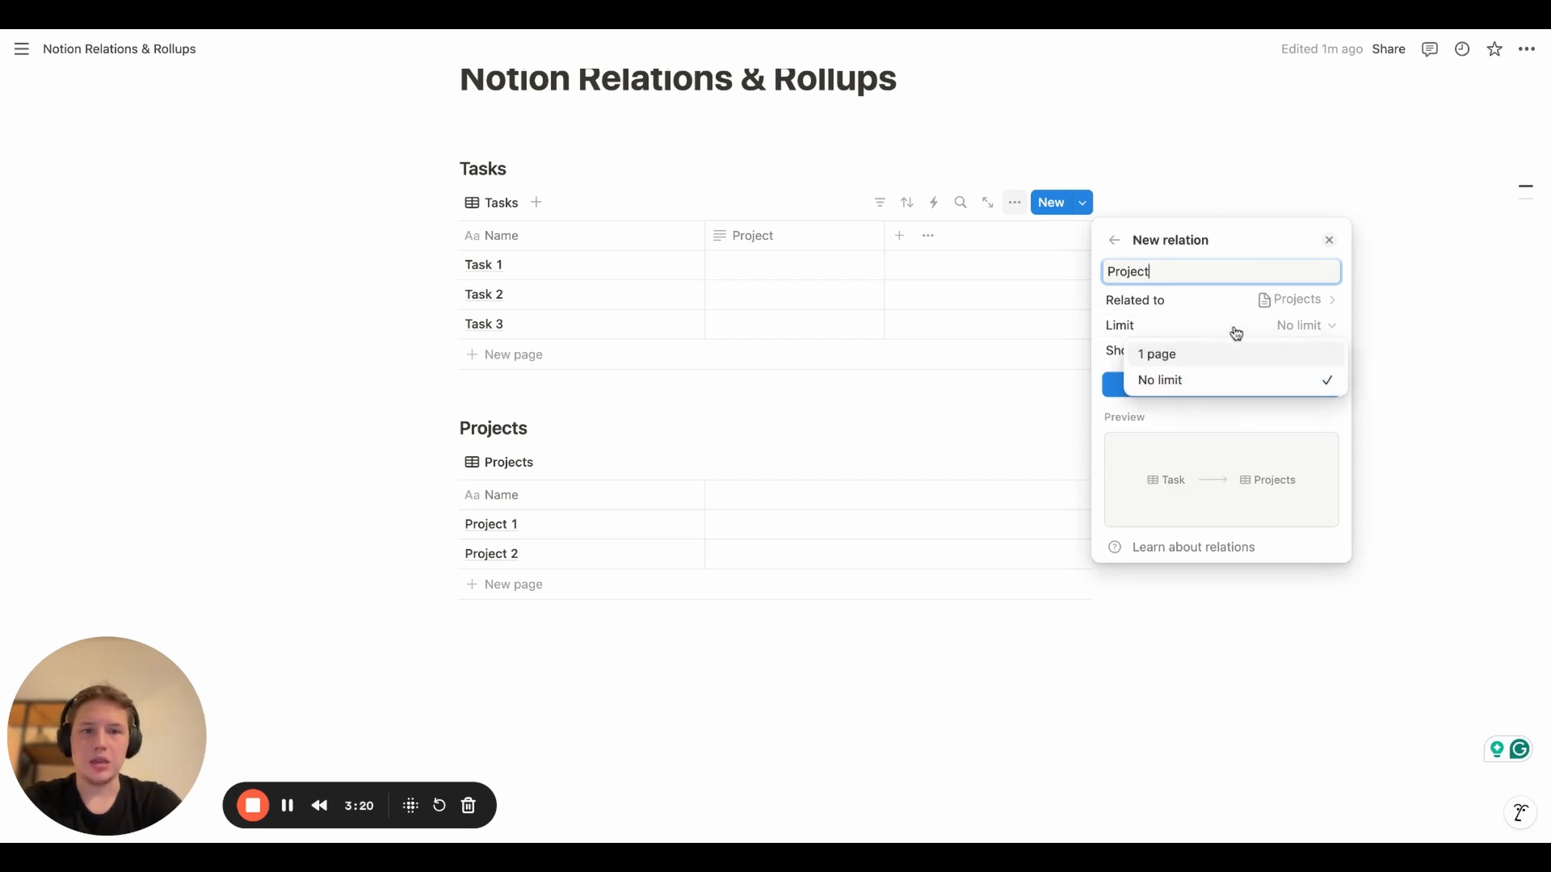
{"action": "left_click", "coordinate": [1213, 357]}
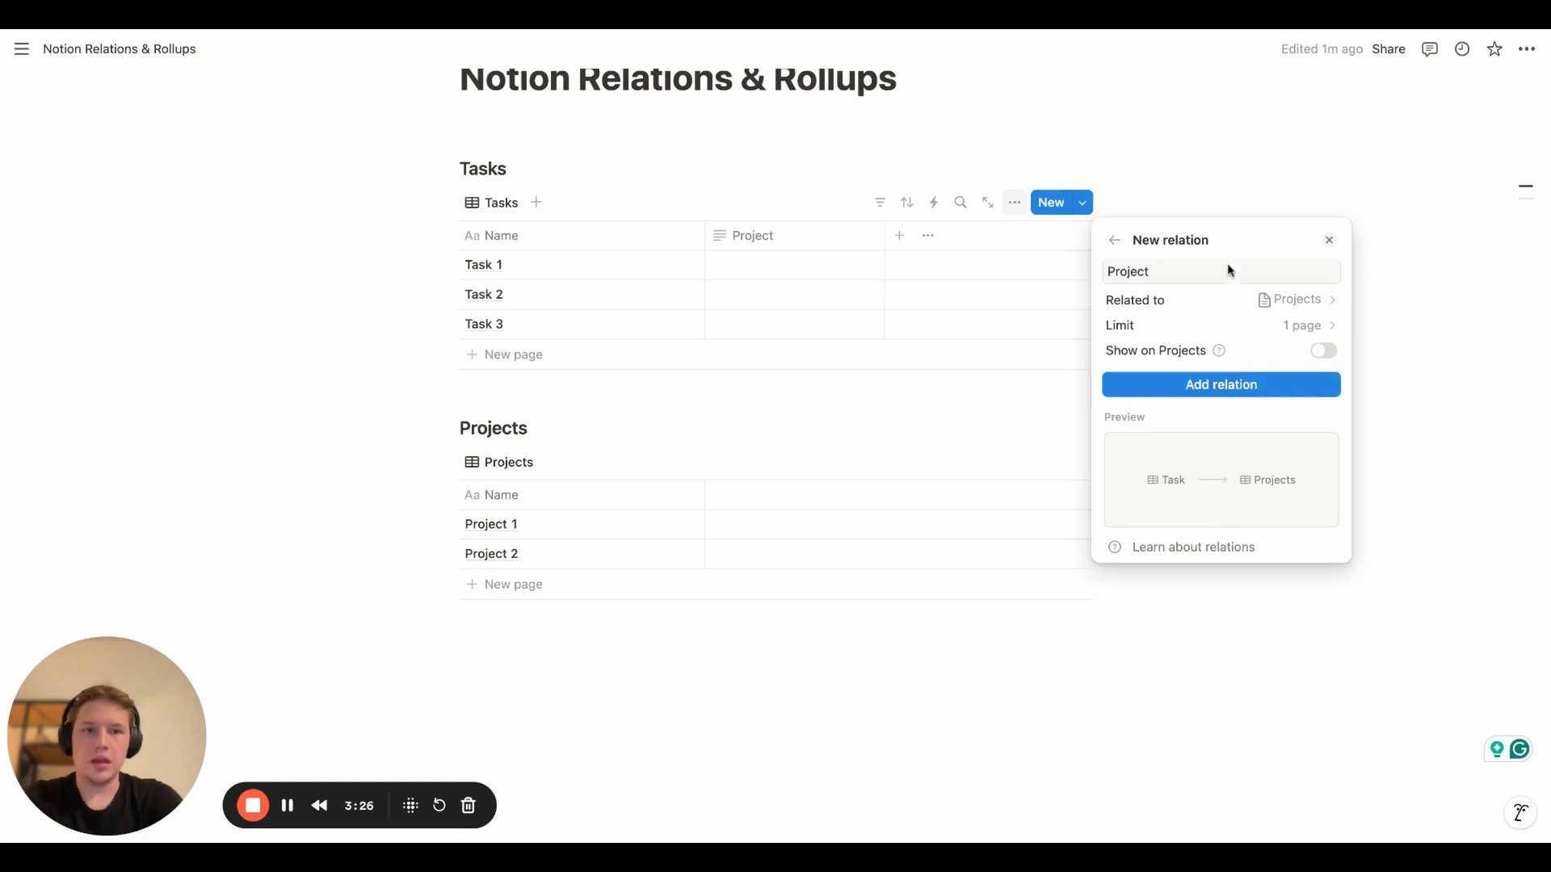
{"action": "left_click", "coordinate": [1324, 352]}
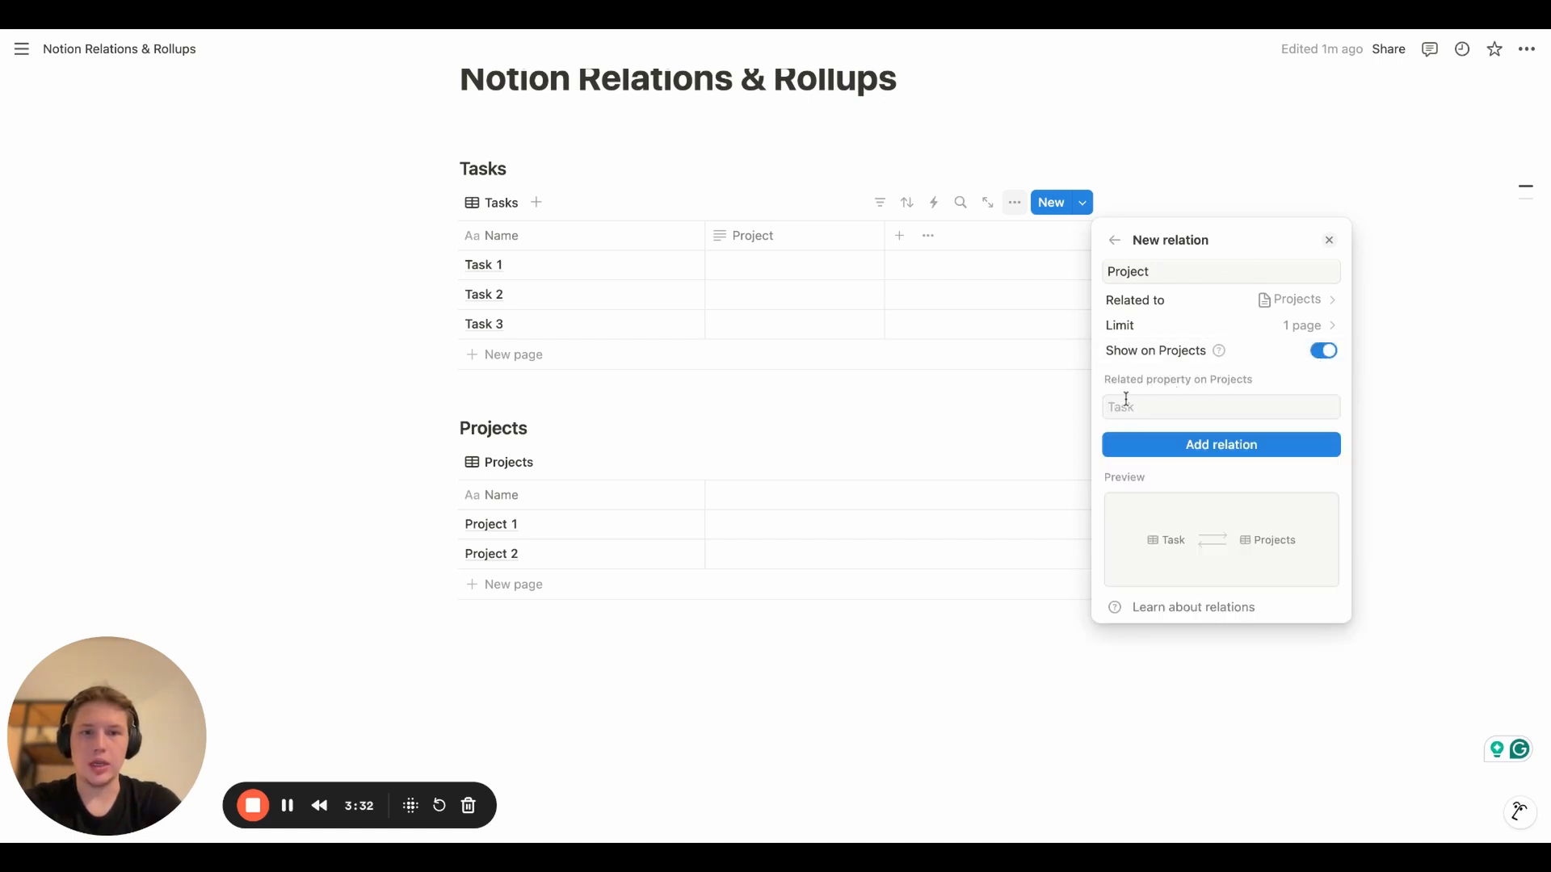
{"action": "left_click", "coordinate": [1183, 446]}
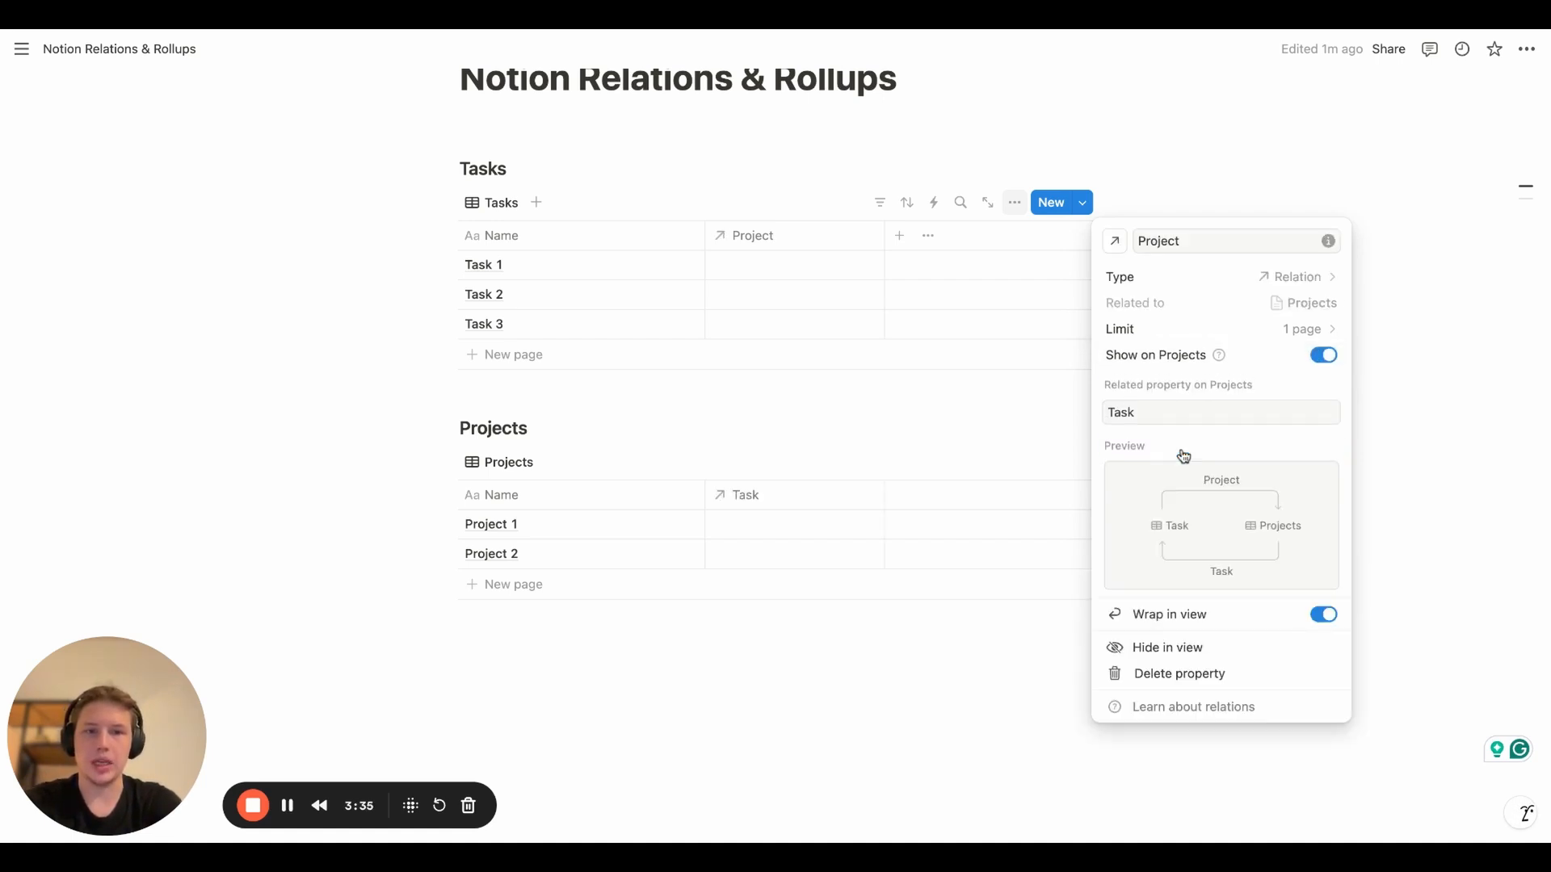
{"action": "left_click", "coordinate": [945, 411]}
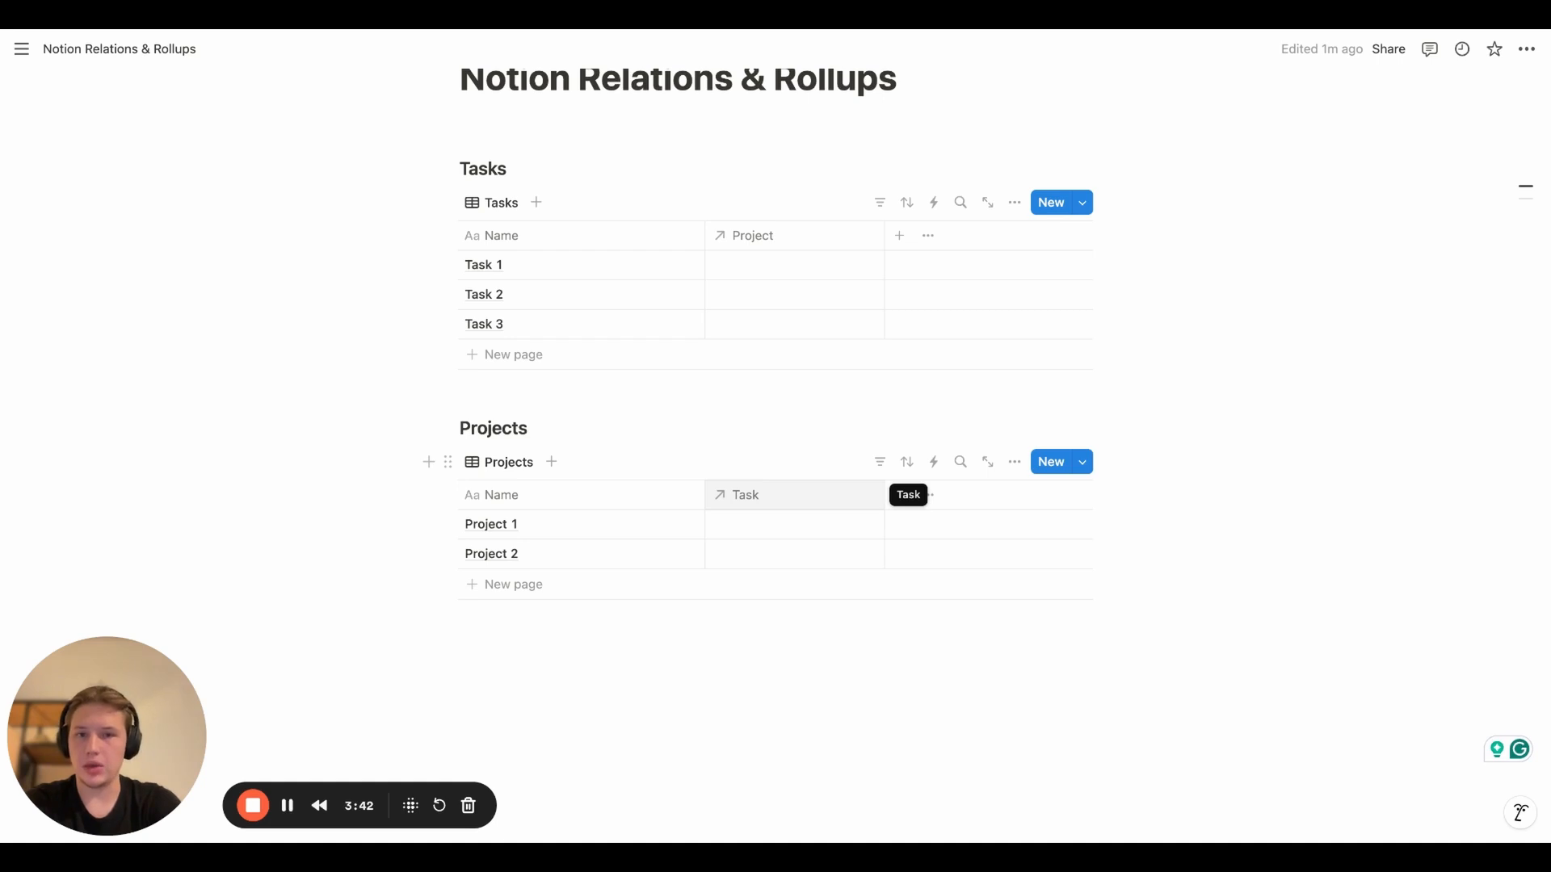
Edit the Project relation in the Tasks table and rename its related property on Projects to "Tasks"
{"action": "left_click", "coordinate": [807, 235]}
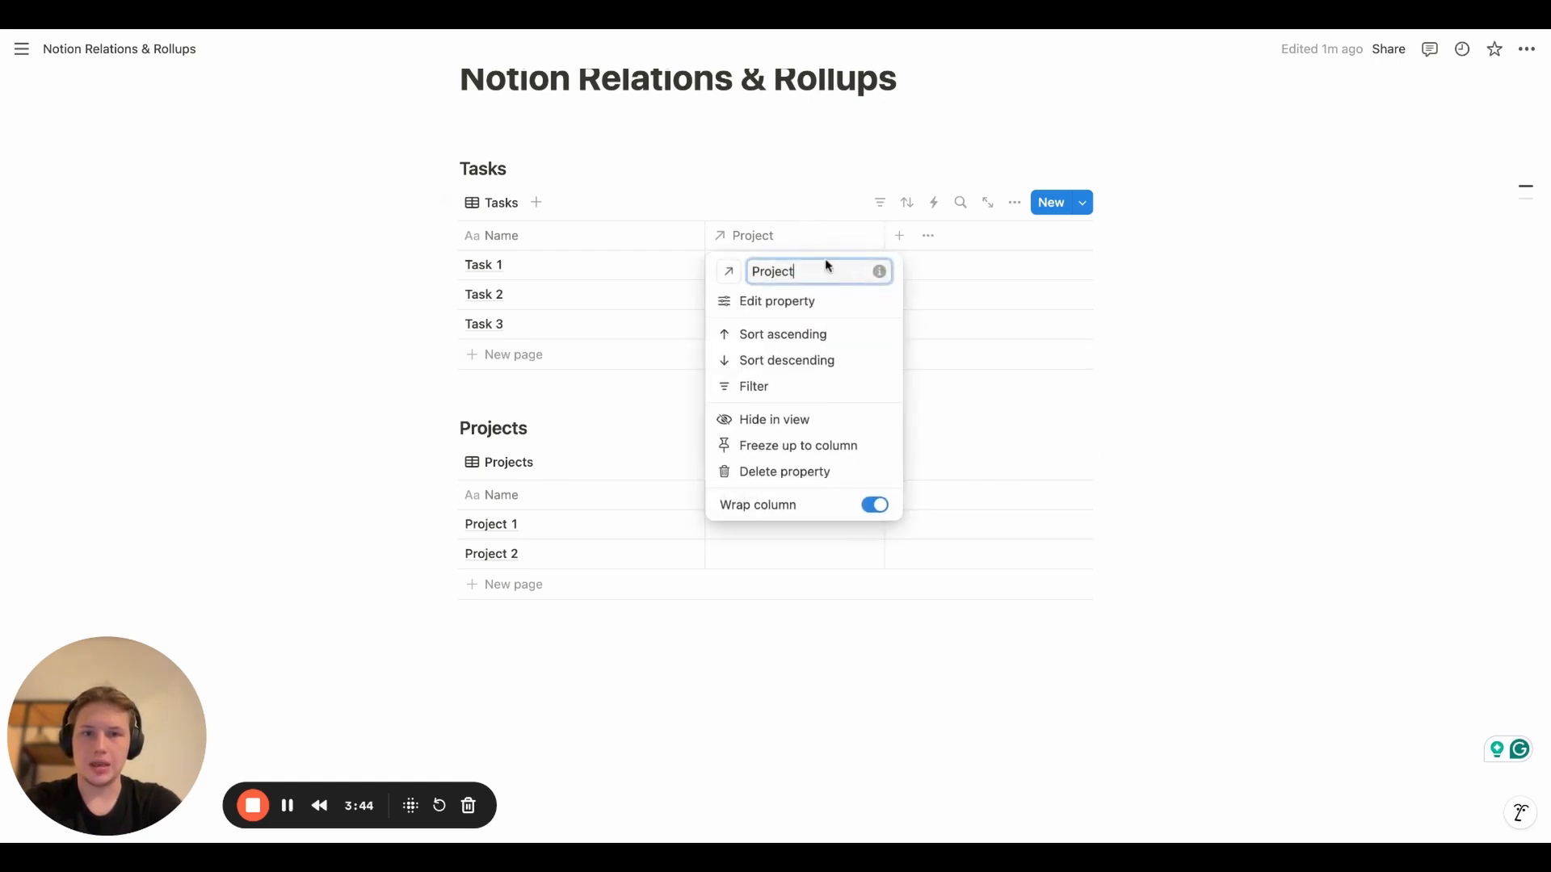
{"action": "left_click", "coordinate": [795, 301]}
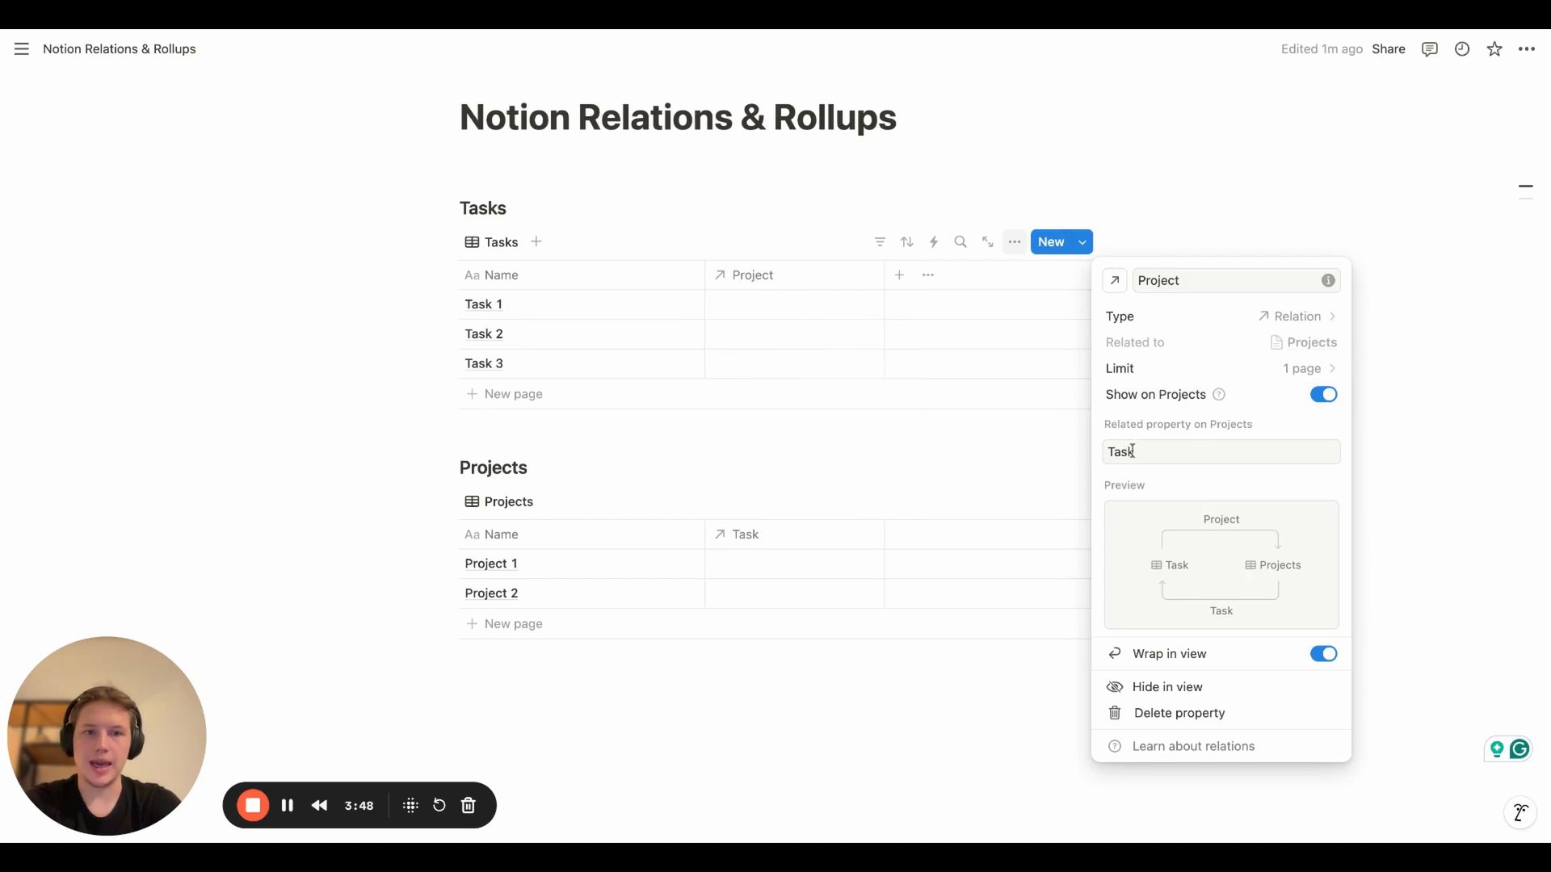
{"action": "left_click", "coordinate": [1188, 446]}
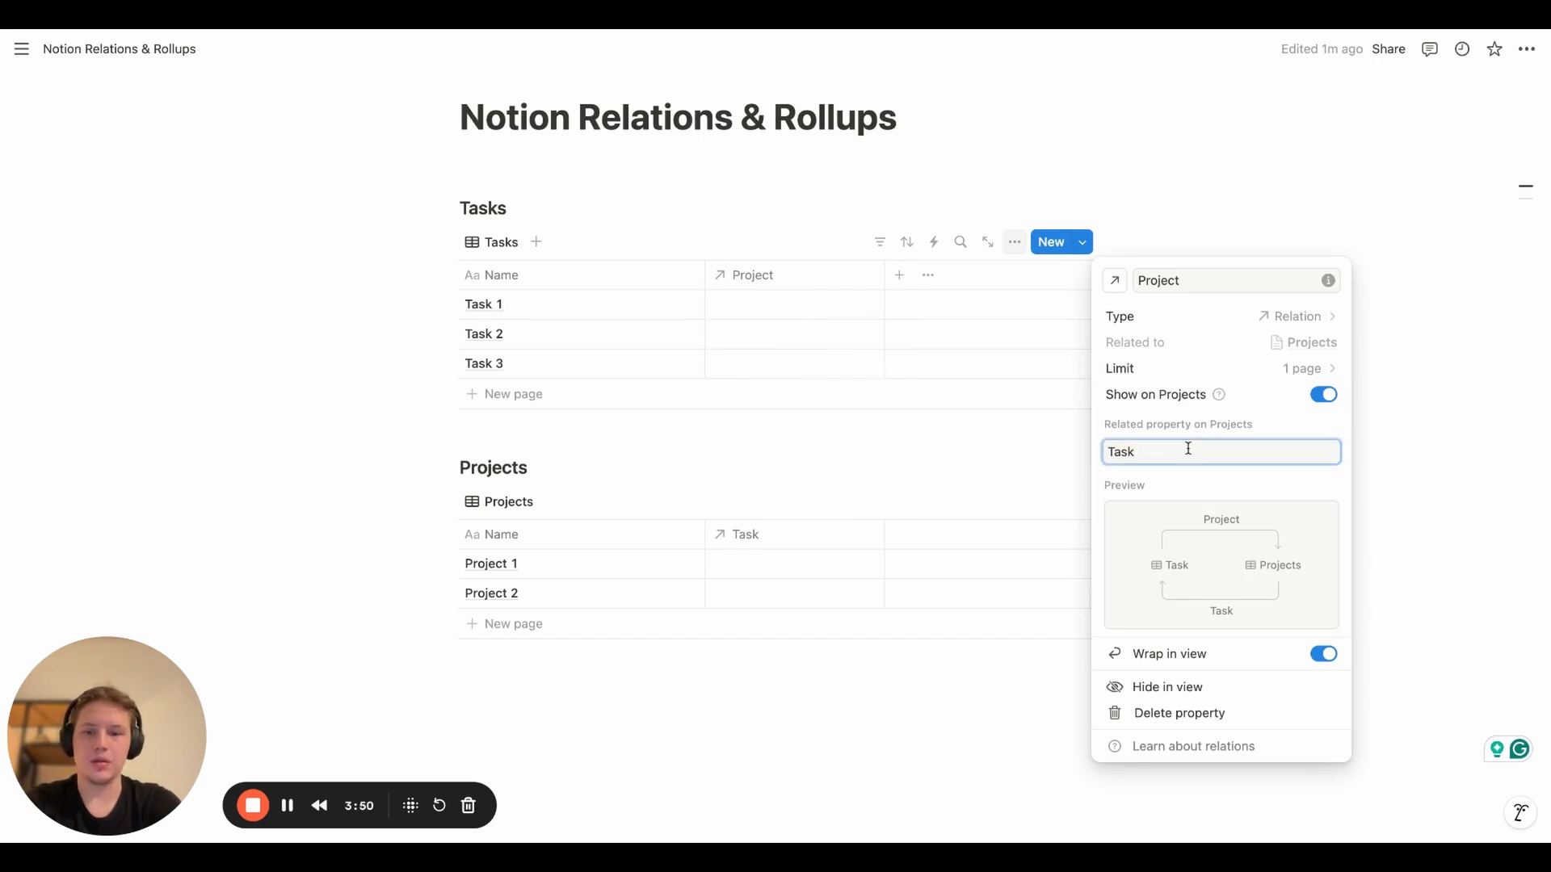
{"action": "type", "text": "s"}
{"action": "left_click", "coordinate": [1219, 492]}
{"action": "left_click", "coordinate": [1375, 487]}
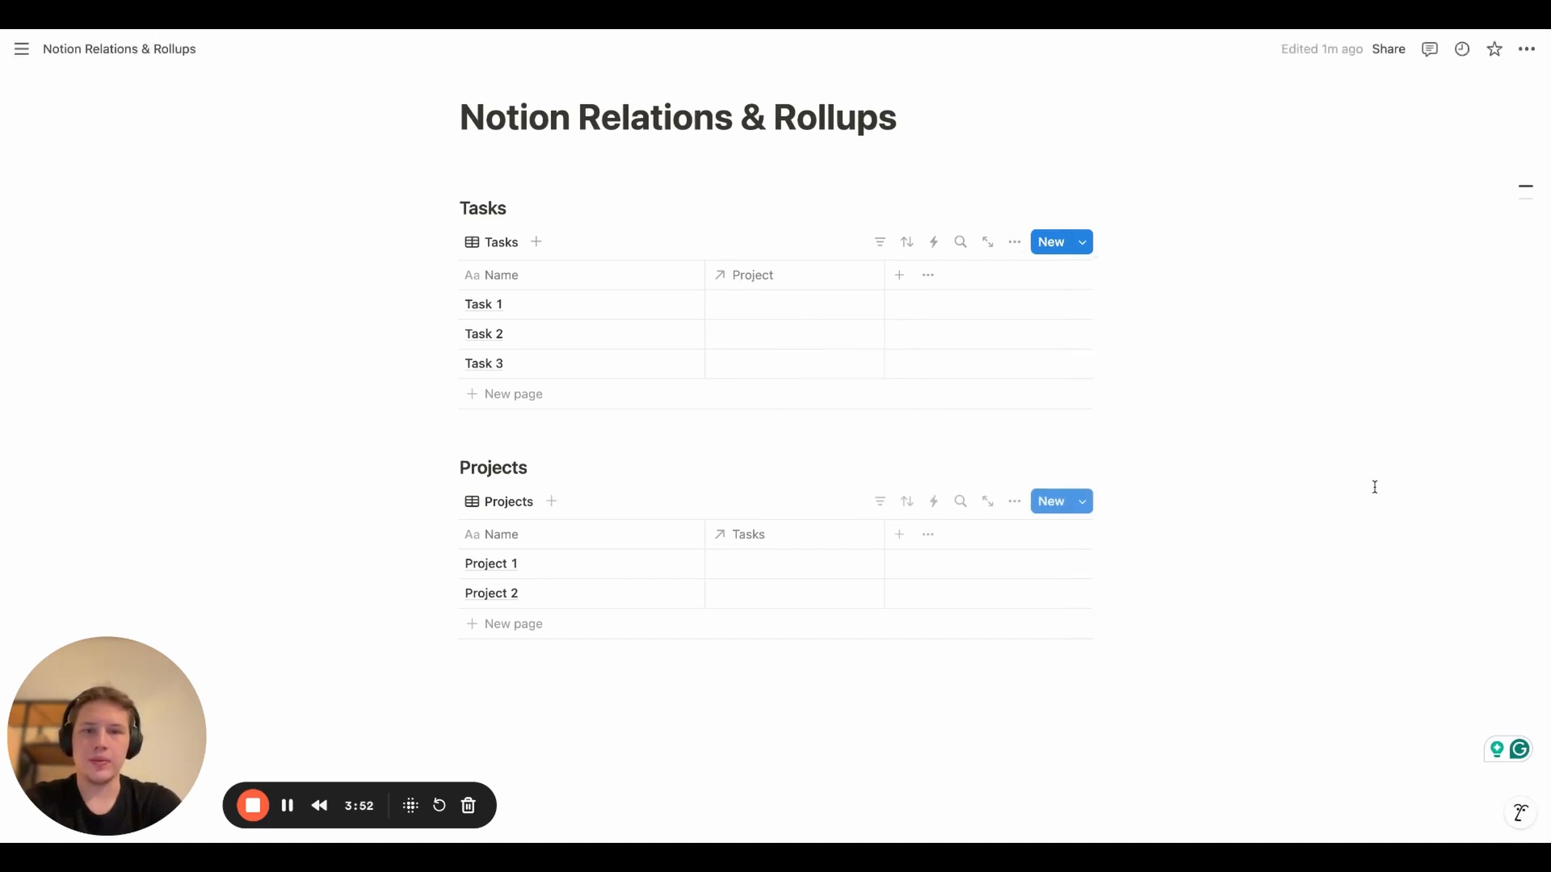
Link Task 1 and Task 2 to Project 1, and Task 3 to Project 2, through the Project relation
{"action": "scroll", "coordinate": [1374, 485], "scroll_direction": "down", "scroll_amount": 2}
{"action": "left_click", "coordinate": [783, 256]}
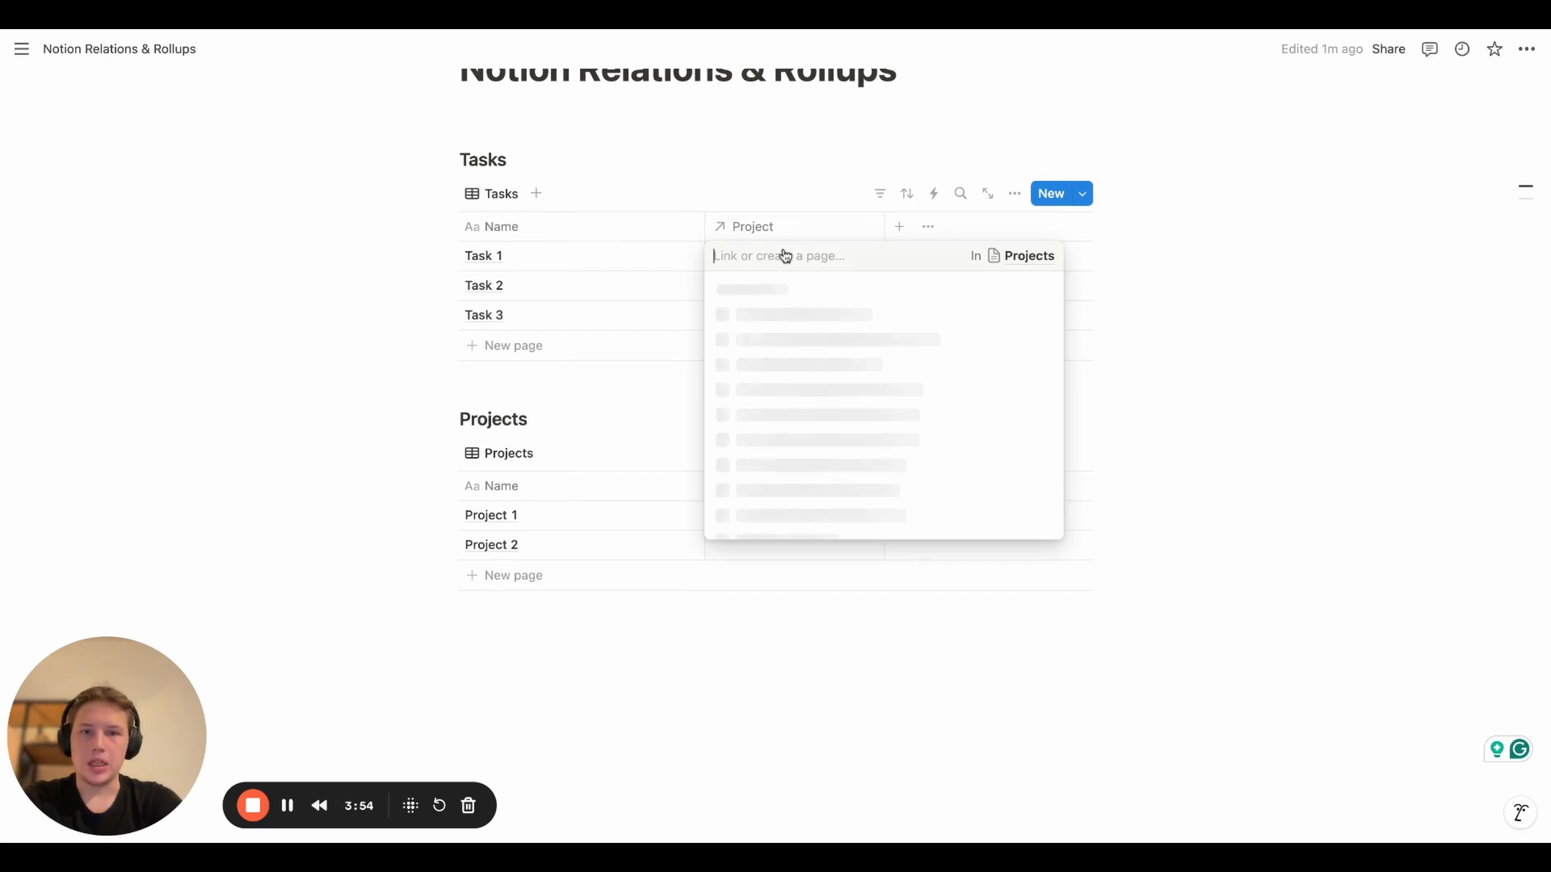
{"action": "left_click", "coordinate": [766, 317]}
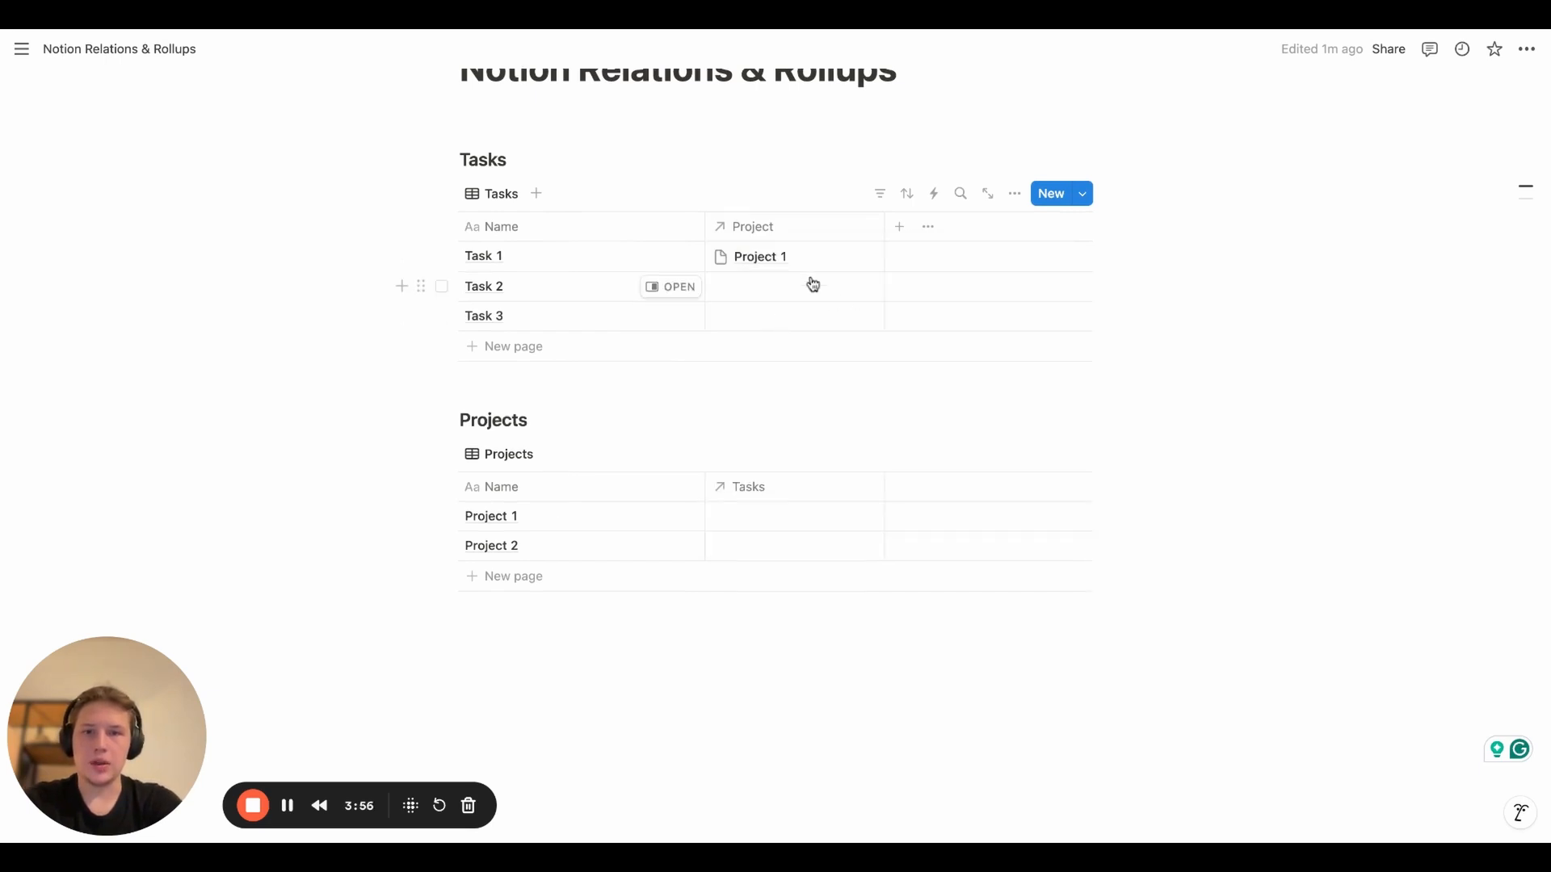
{"action": "left_click", "coordinate": [812, 283]}
{"action": "left_click", "coordinate": [760, 350]}
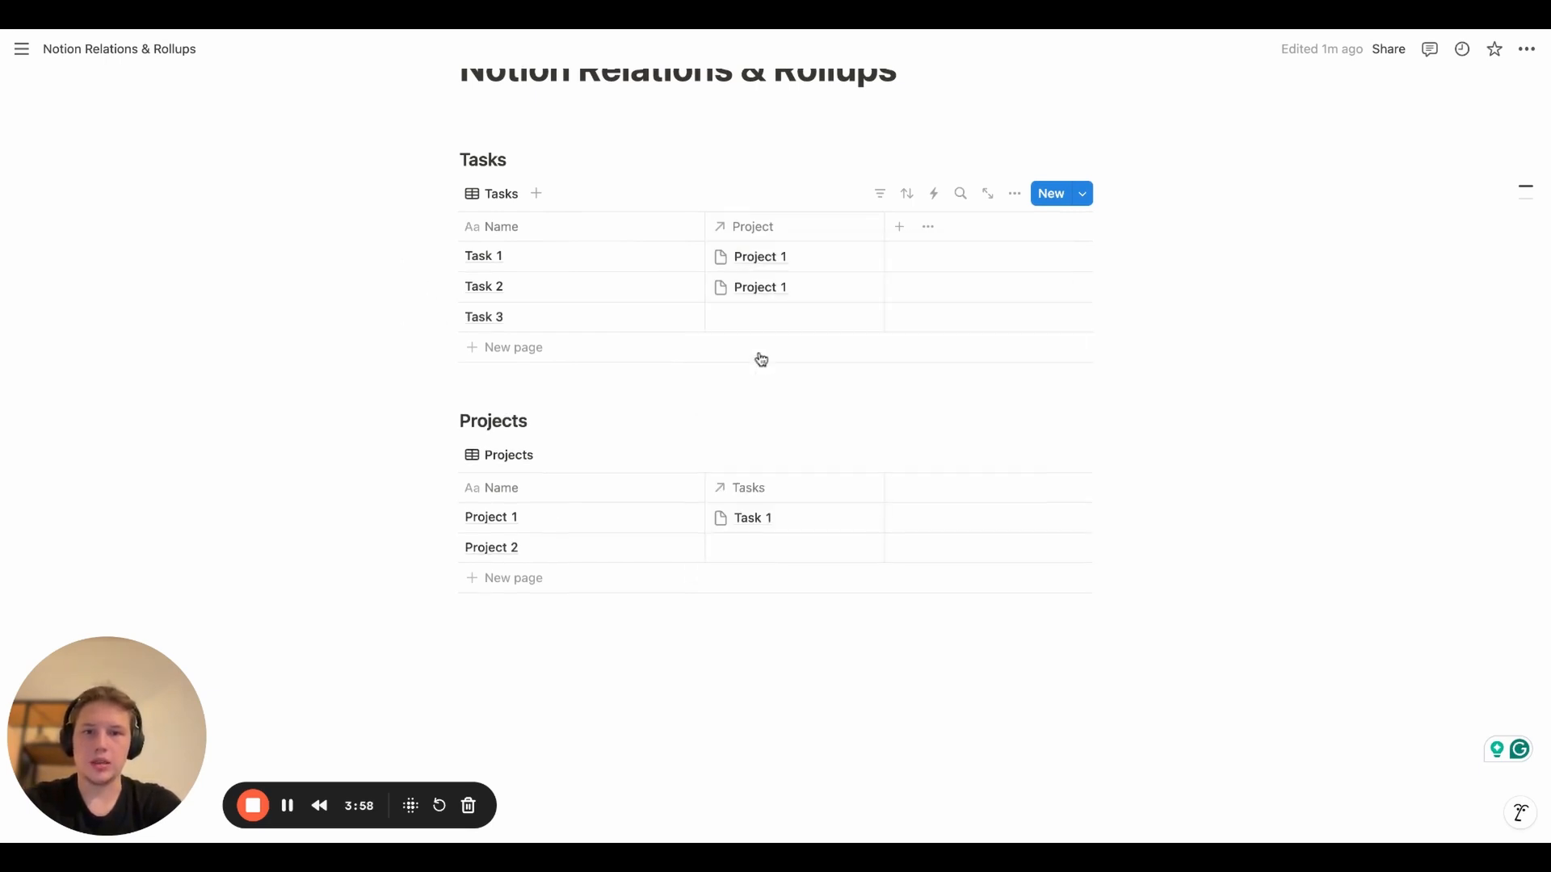
{"action": "left_click", "coordinate": [781, 323]}
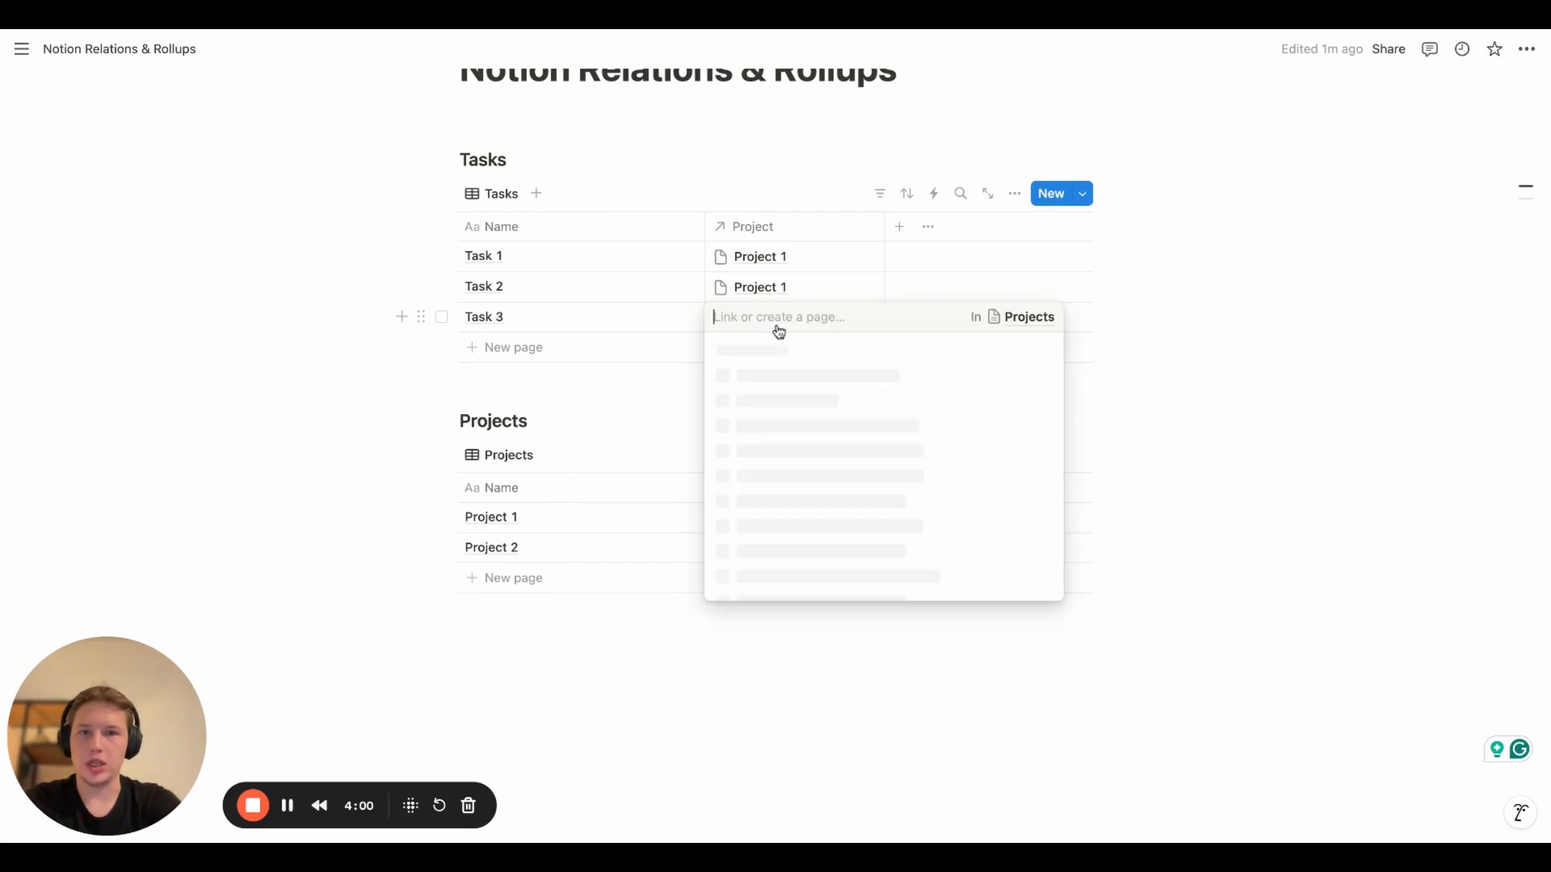
{"action": "left_click", "coordinate": [755, 409]}
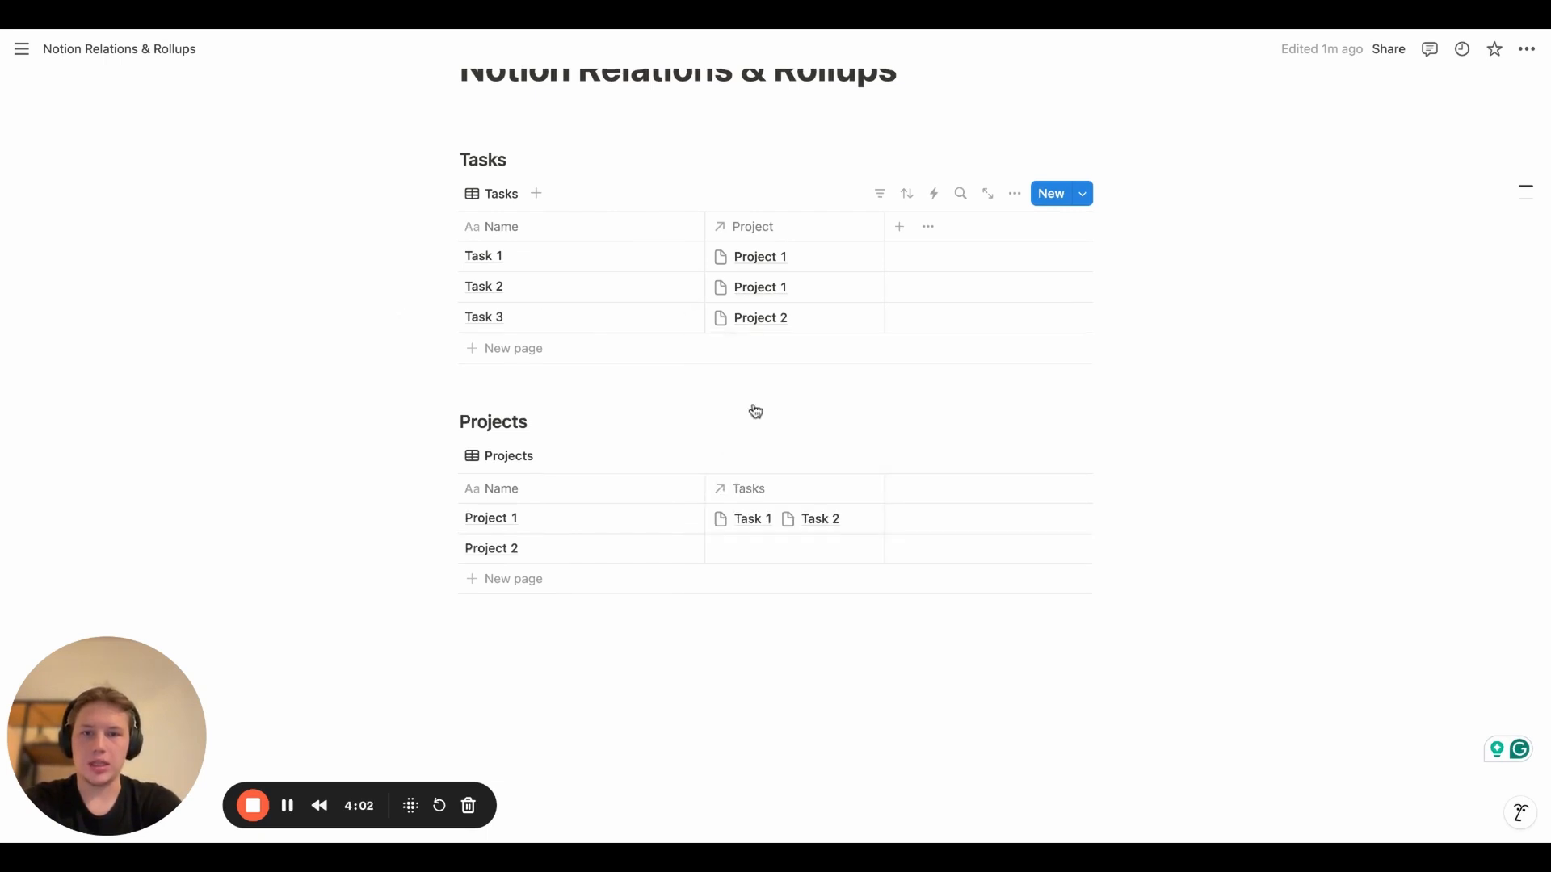
{"action": "scroll", "coordinate": [755, 412], "scroll_direction": "down", "scroll_amount": 1}
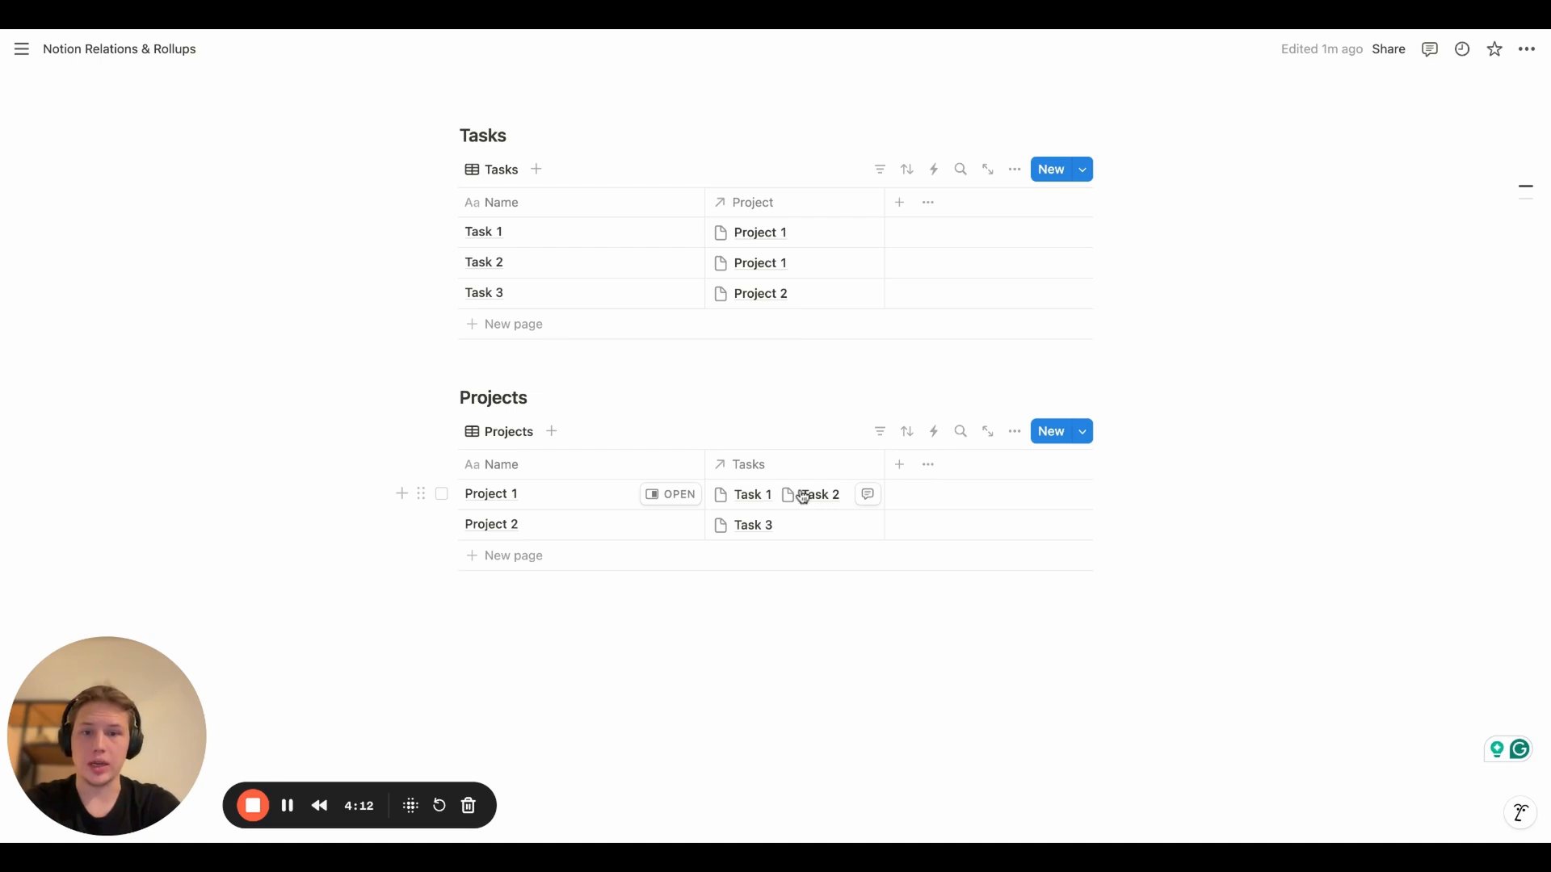
{"action": "scroll", "coordinate": [814, 322], "scroll_direction": "up", "scroll_amount": 2}
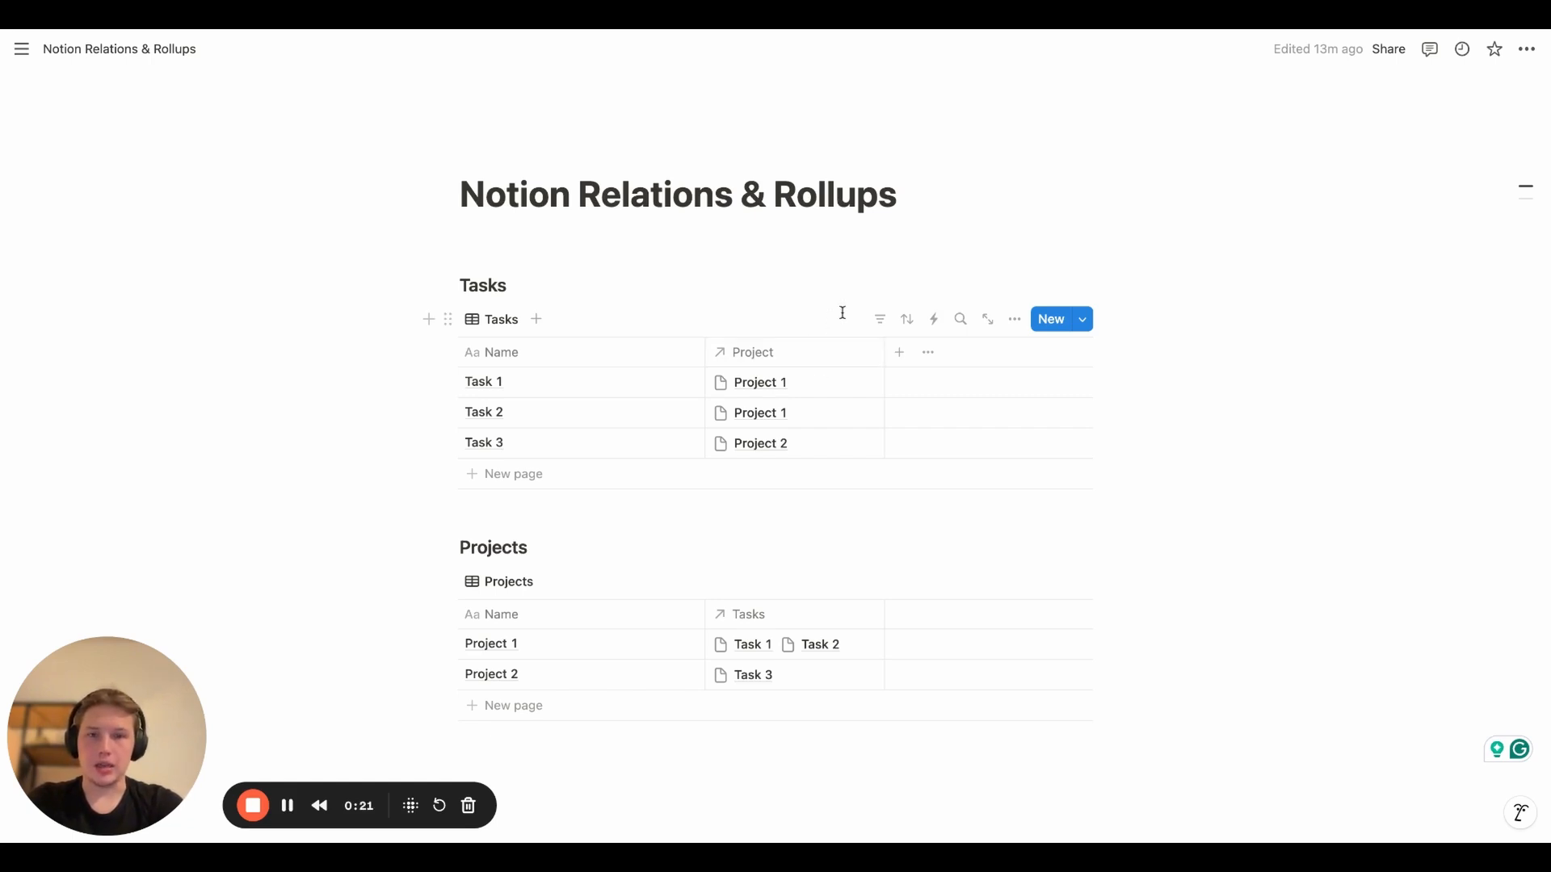
{"action": "left_click", "coordinate": [900, 356]}
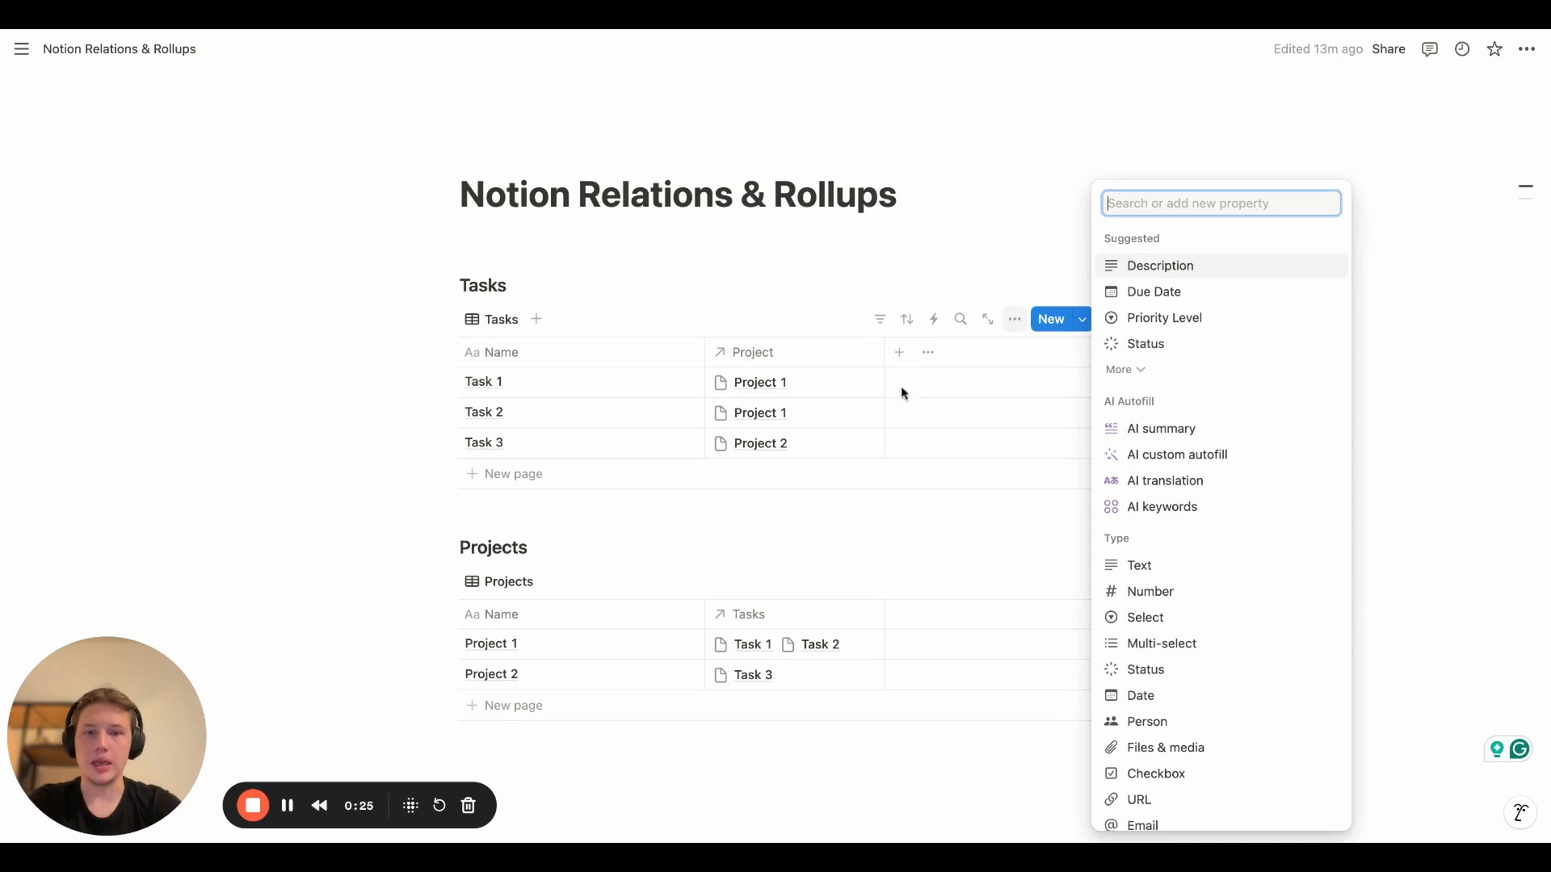
{"action": "left_click", "coordinate": [919, 509]}
{"action": "scroll", "coordinate": [918, 509], "scroll_direction": "down", "scroll_amount": 4}
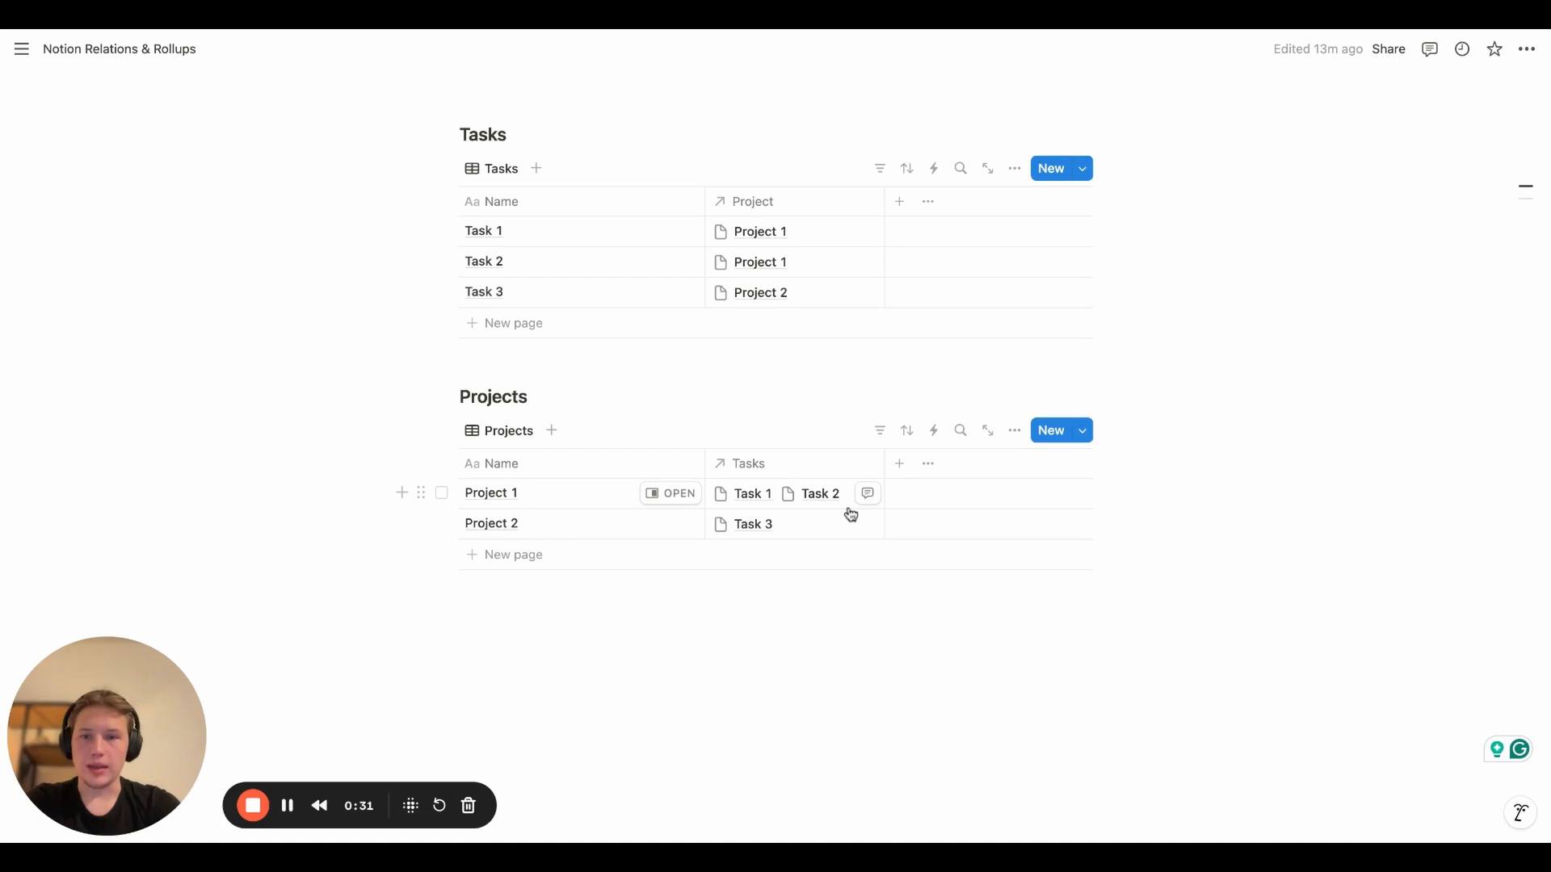
Add a property named "Total tasks" to the Projects table and change its type to Rollup
{"action": "left_click", "coordinate": [900, 470]}
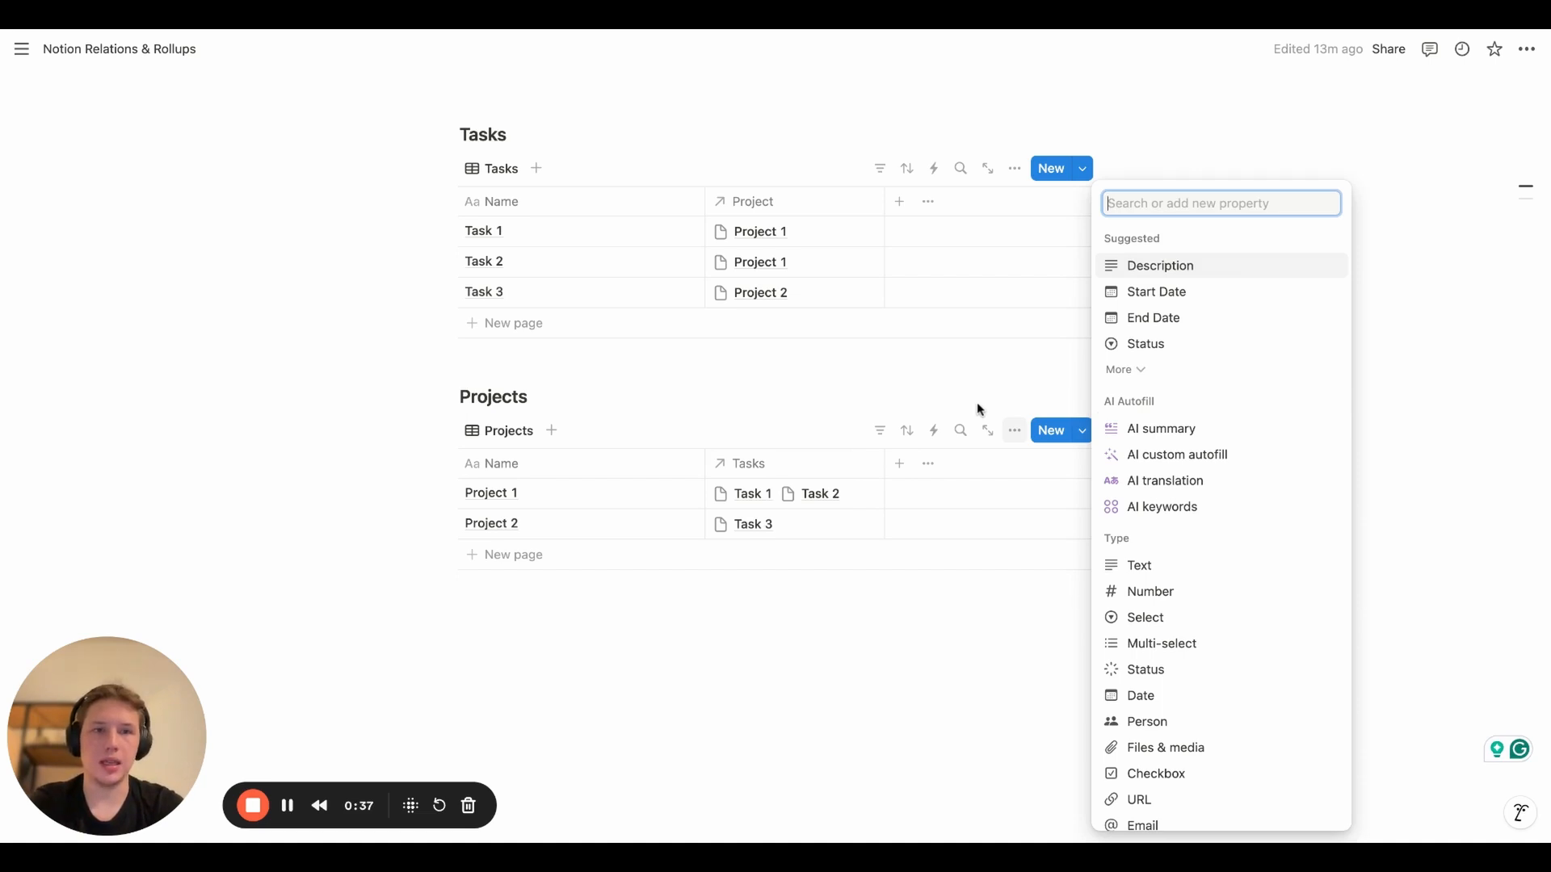
{"action": "type", "text": "Tot"}
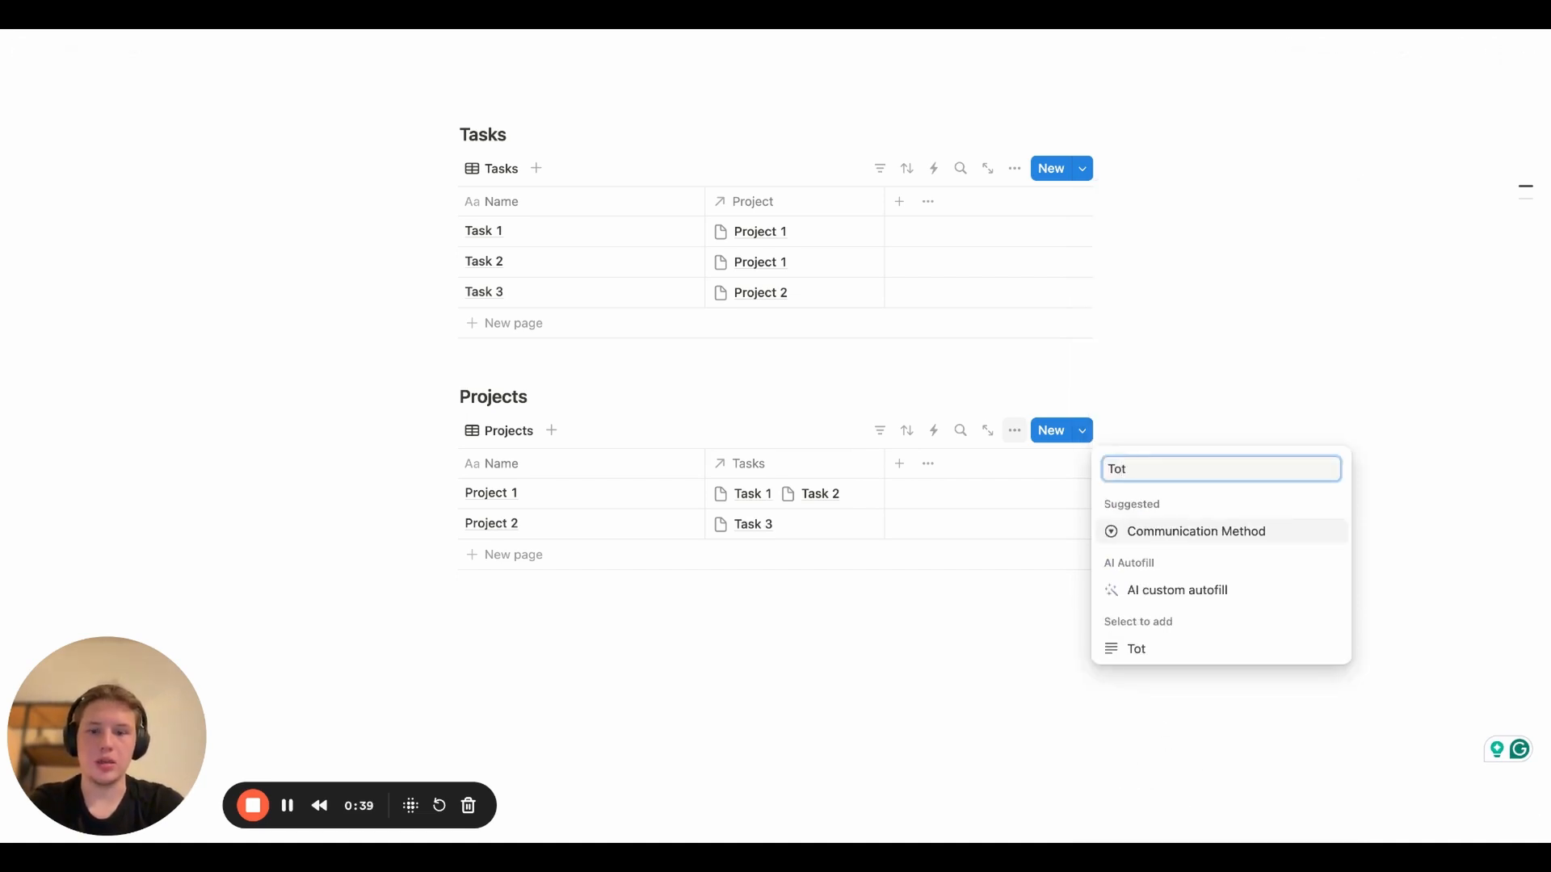
{"action": "type", "text": "al tasks"}
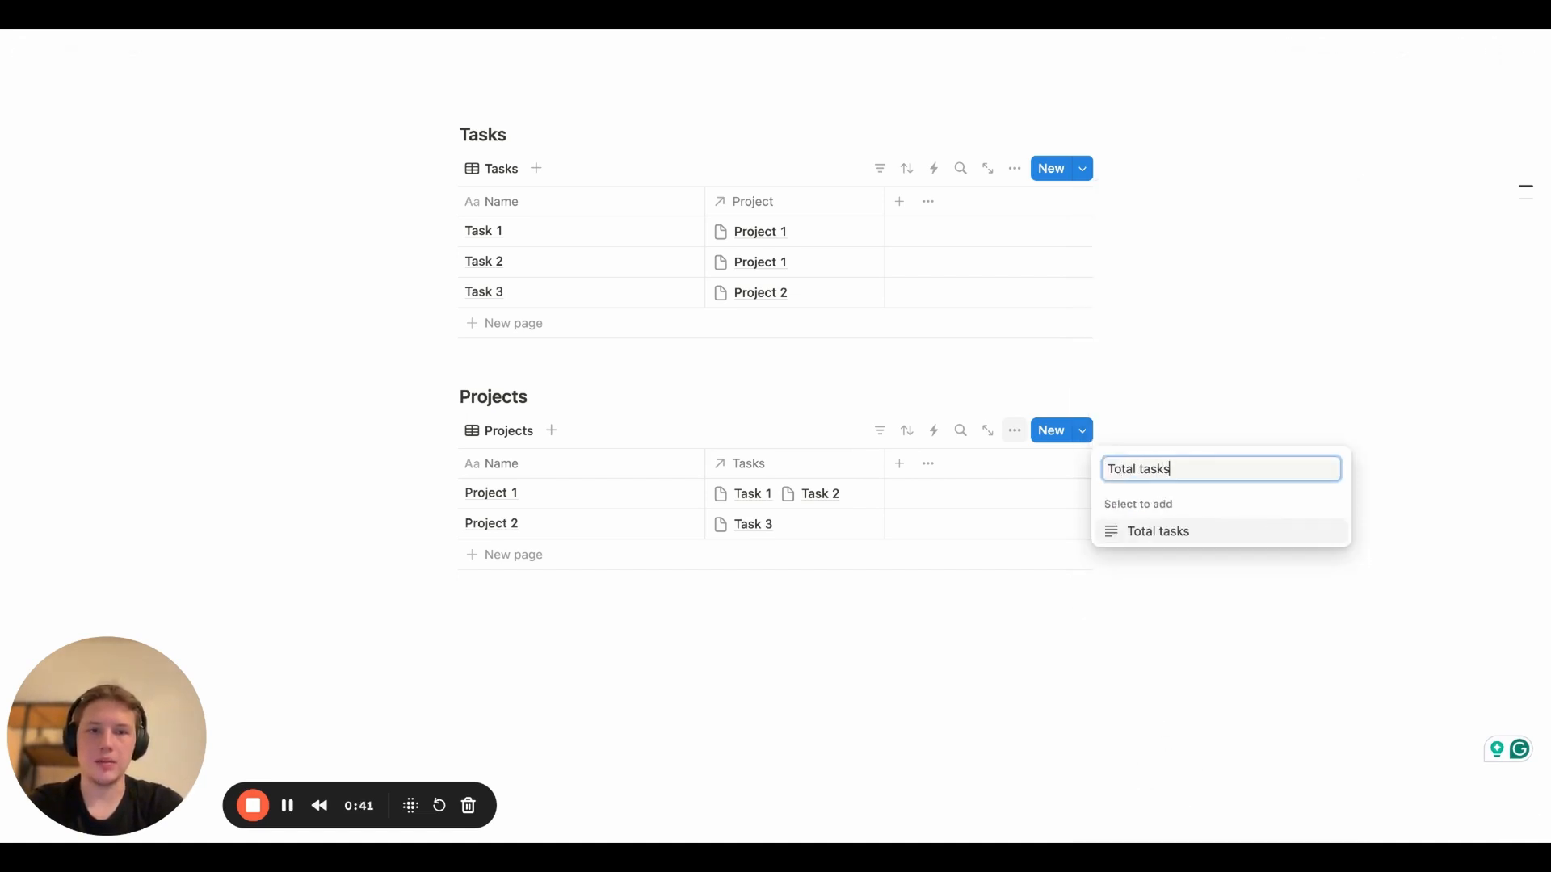
{"action": "key", "text": "Return"}
{"action": "left_click", "coordinate": [1301, 507]}
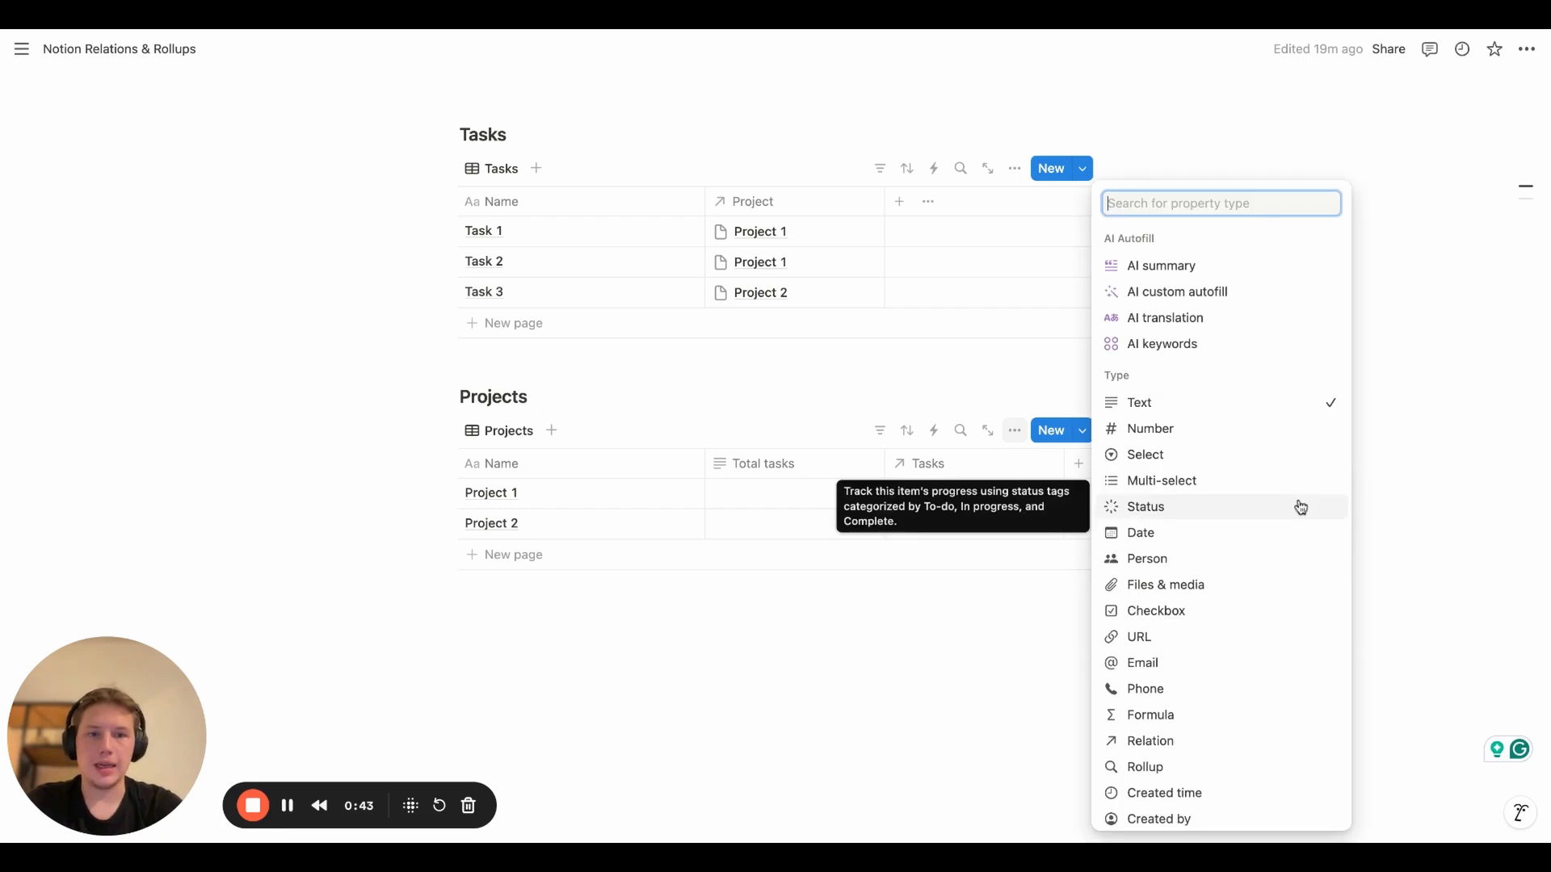
{"action": "type", "text": "rol"}
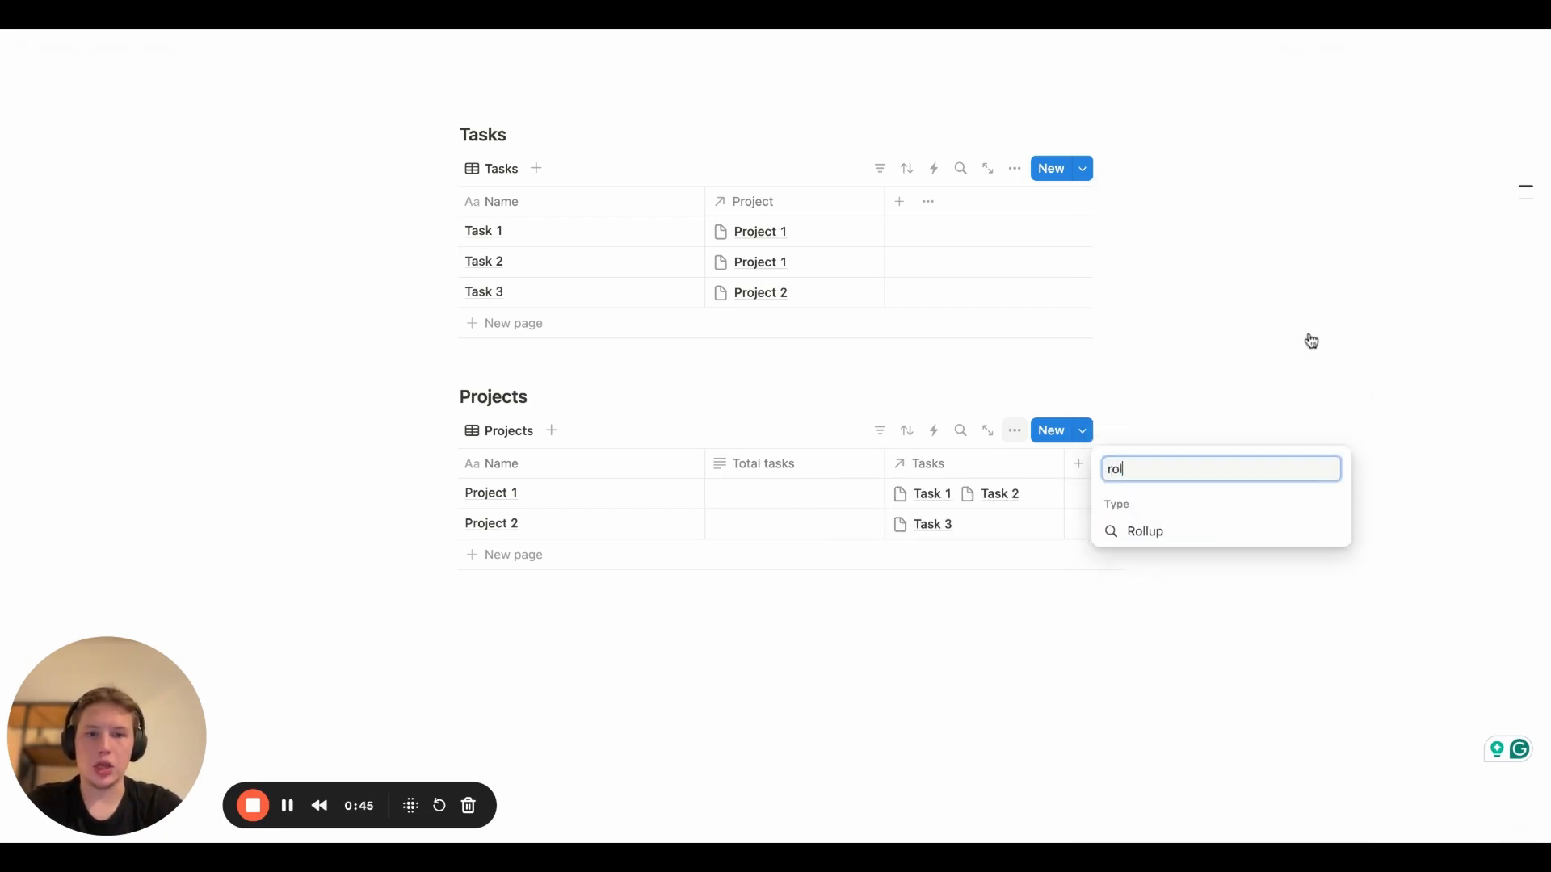
{"action": "left_click", "coordinate": [1204, 530]}
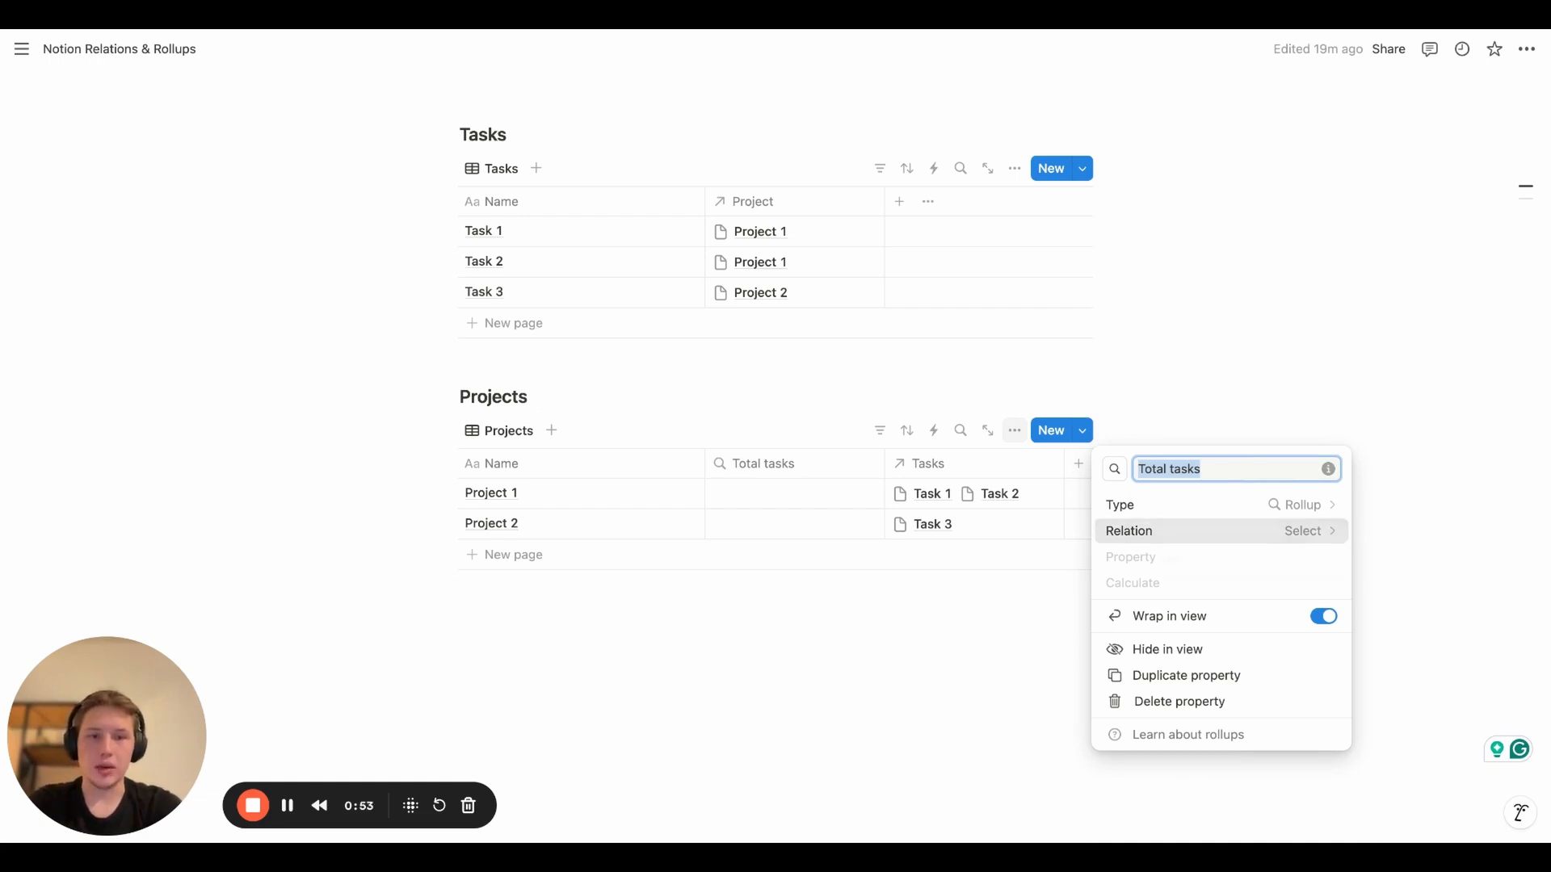
Base the Total tasks rollup on the Tasks relation, keeping Name as the rolled-up property
{"action": "left_click", "coordinate": [1212, 531]}
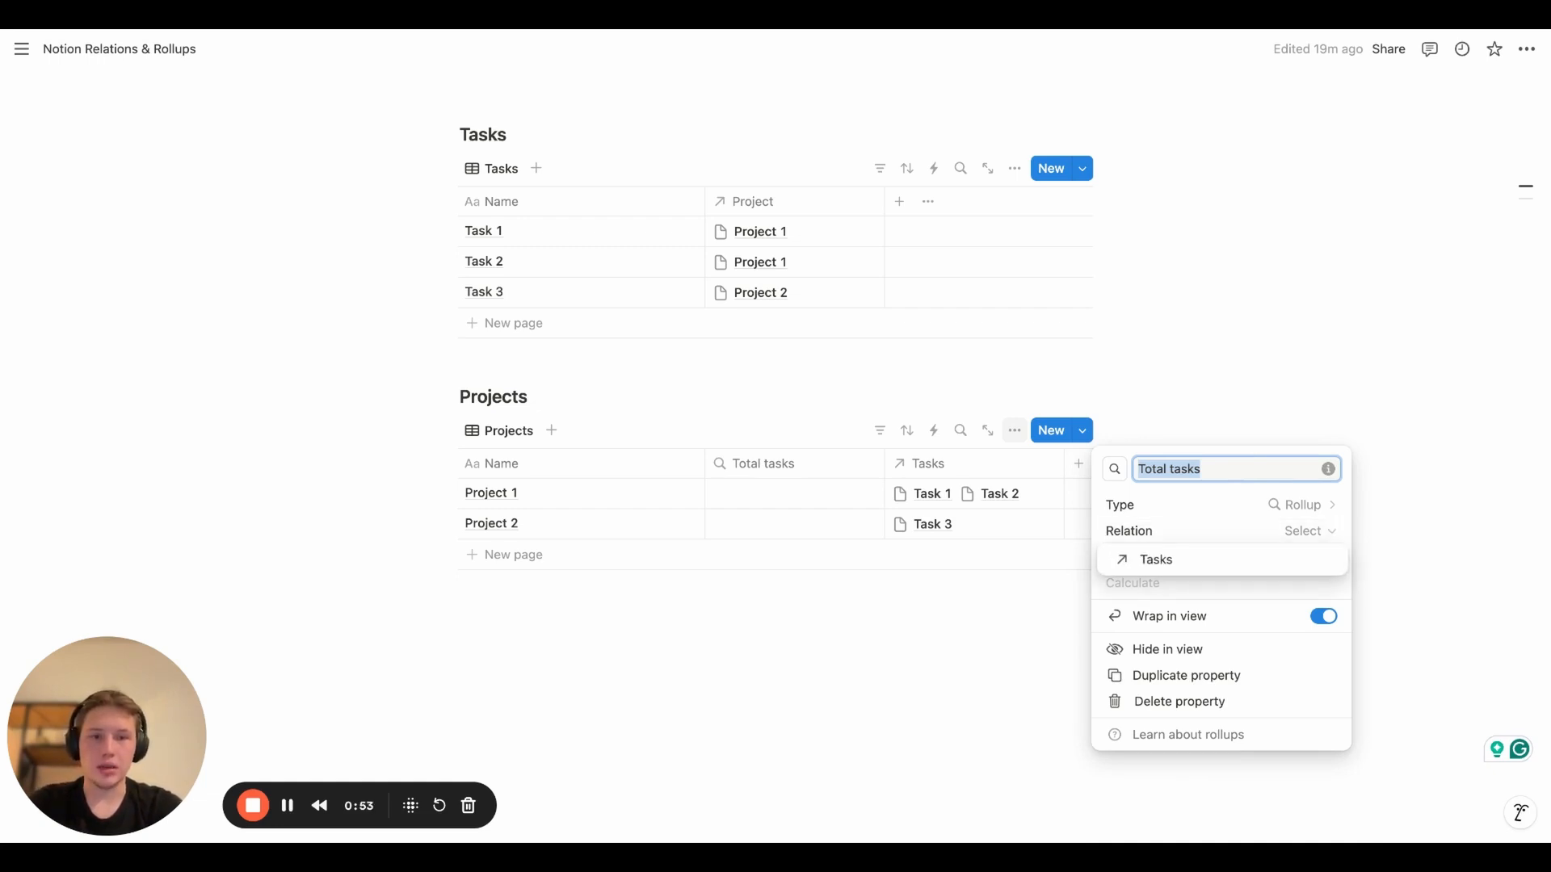
{"action": "left_click", "coordinate": [1167, 570]}
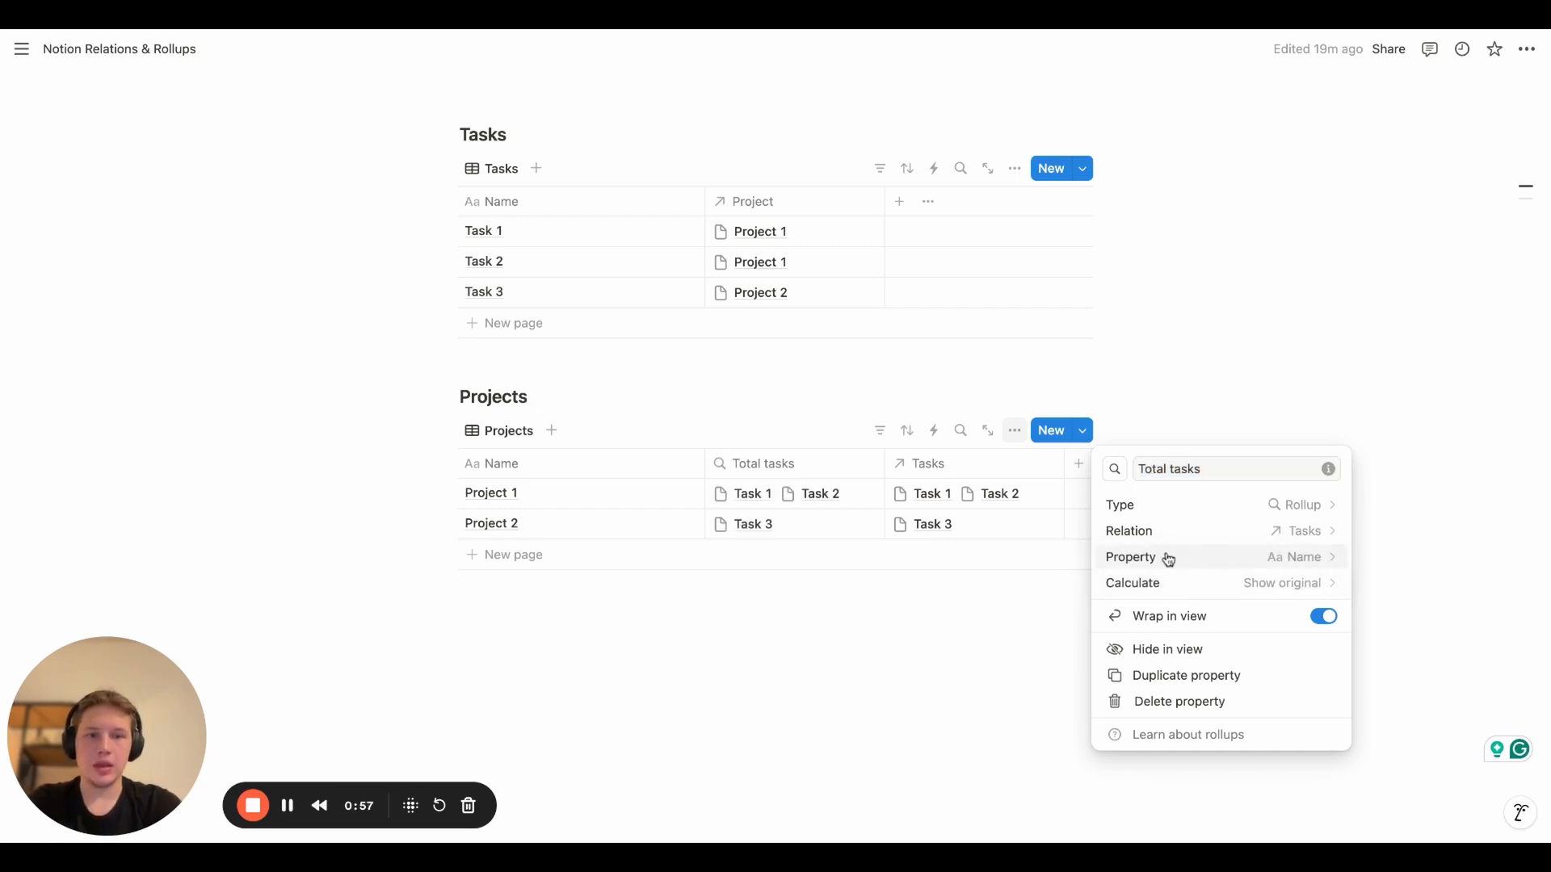
{"action": "left_click", "coordinate": [1198, 566]}
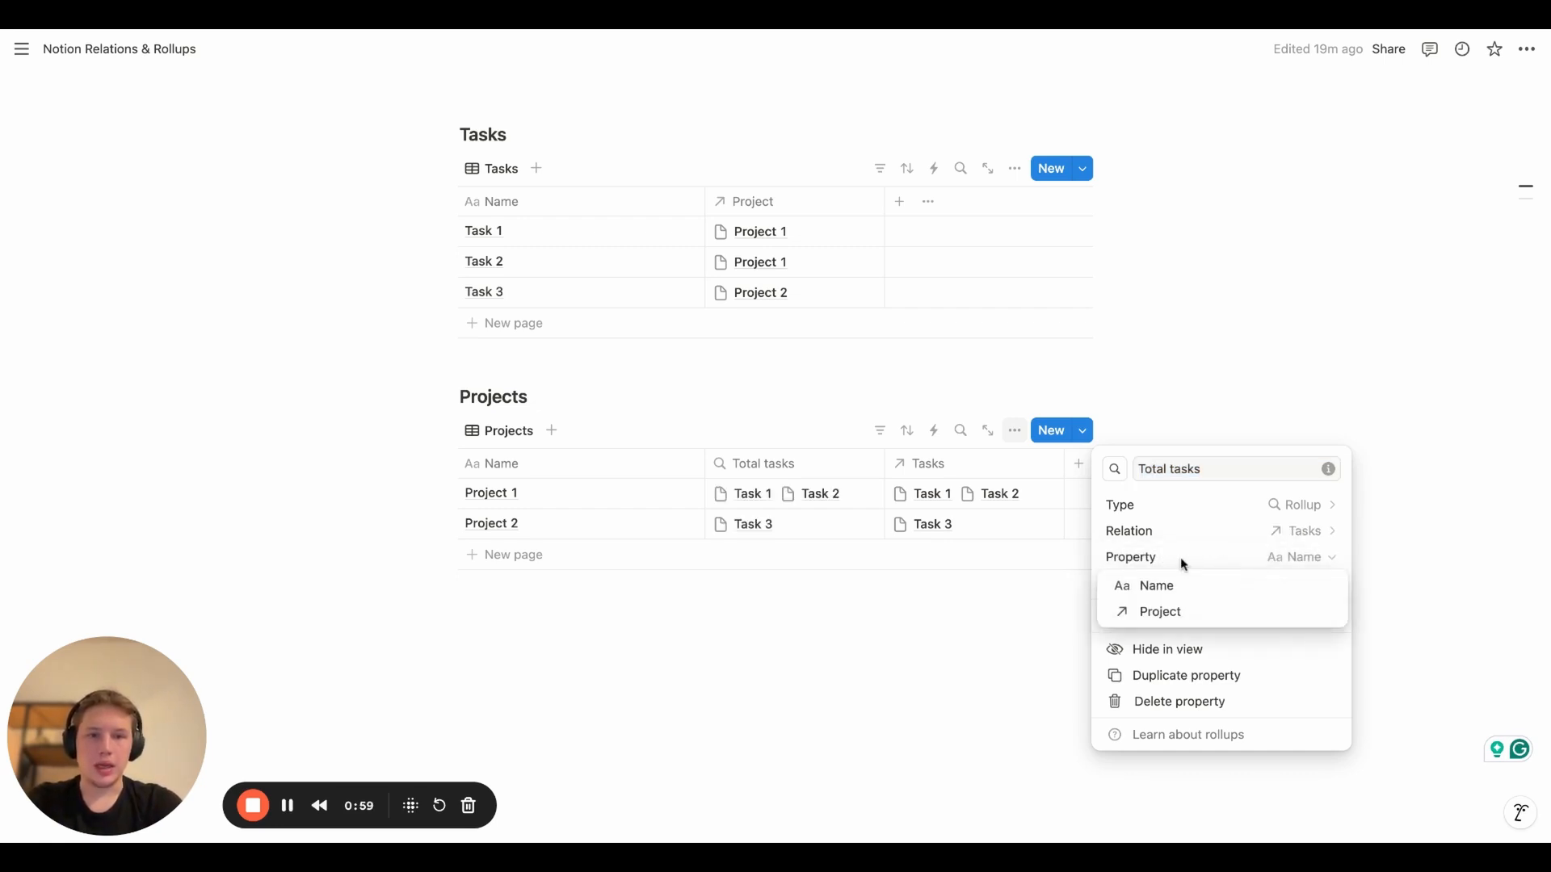
{"action": "left_click", "coordinate": [1187, 557]}
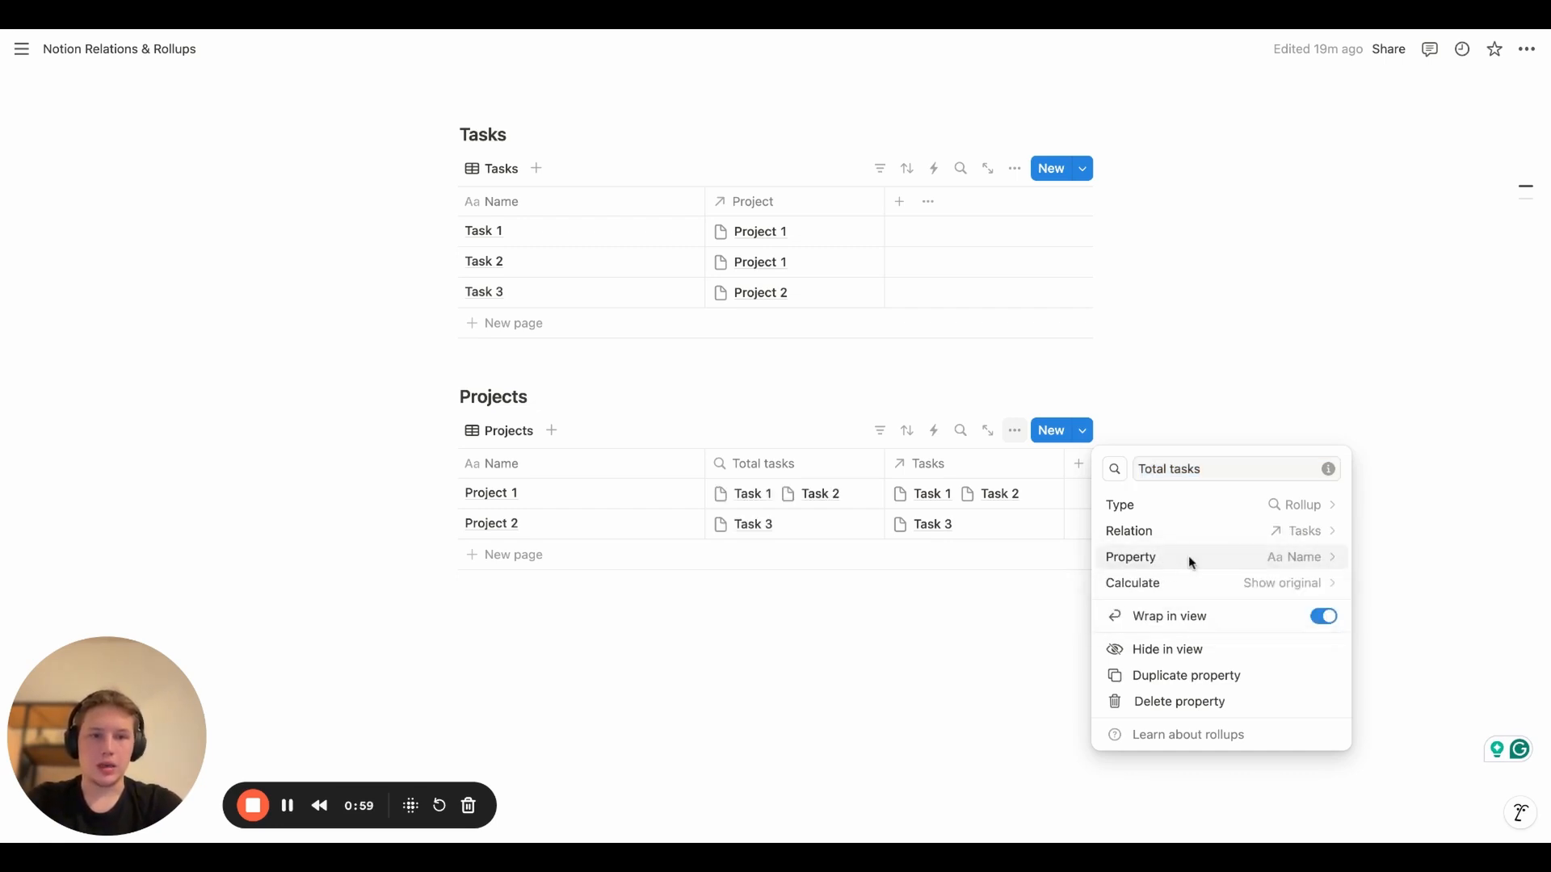
{"action": "left_click", "coordinate": [1235, 560]}
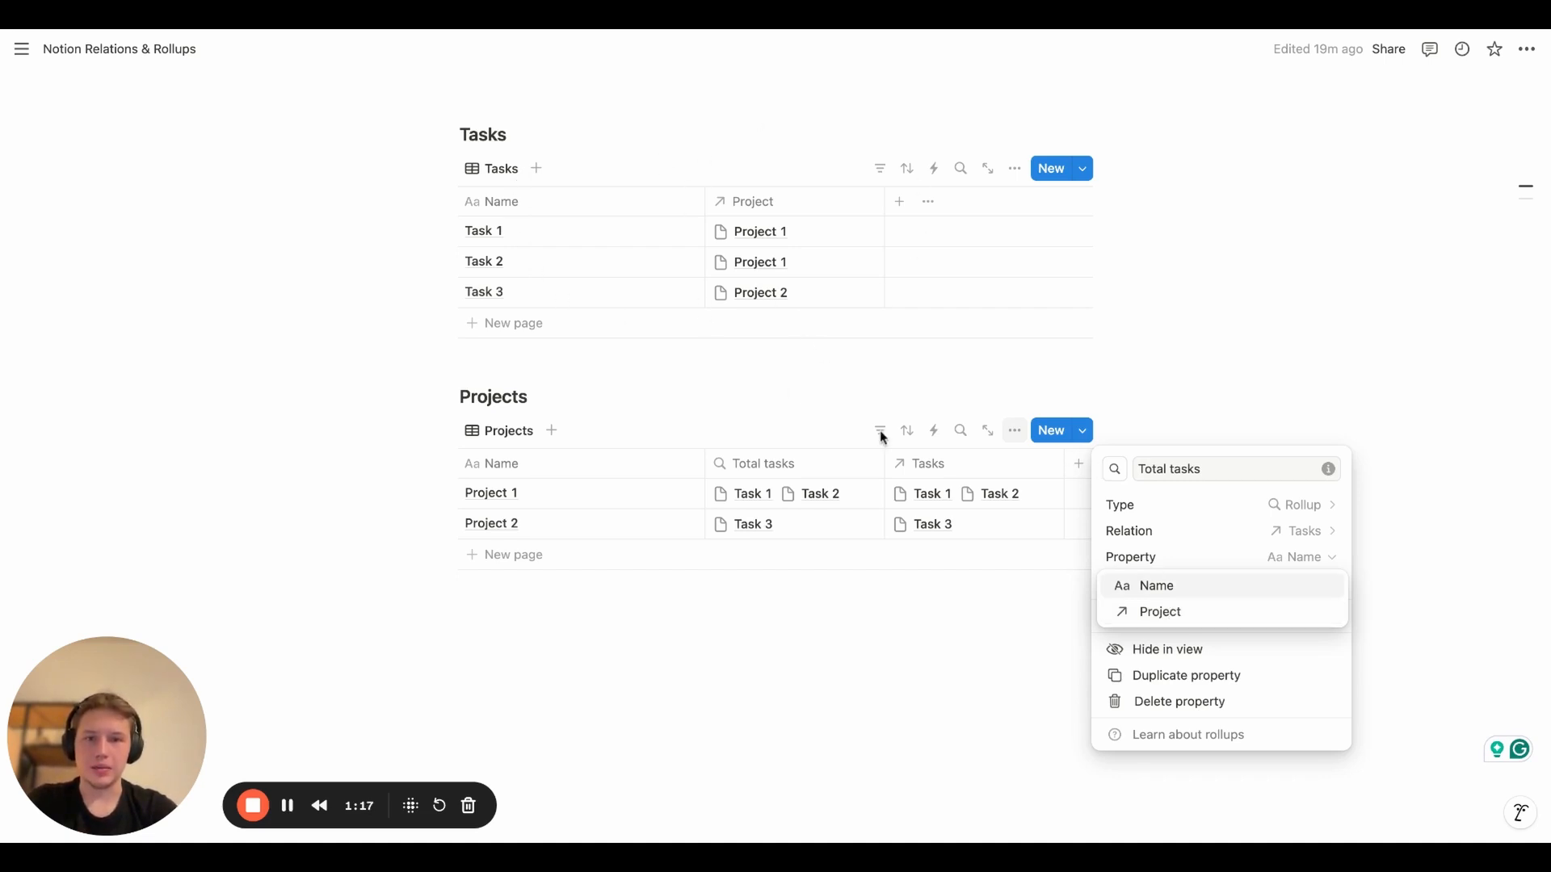
{"action": "left_click", "coordinate": [1211, 563]}
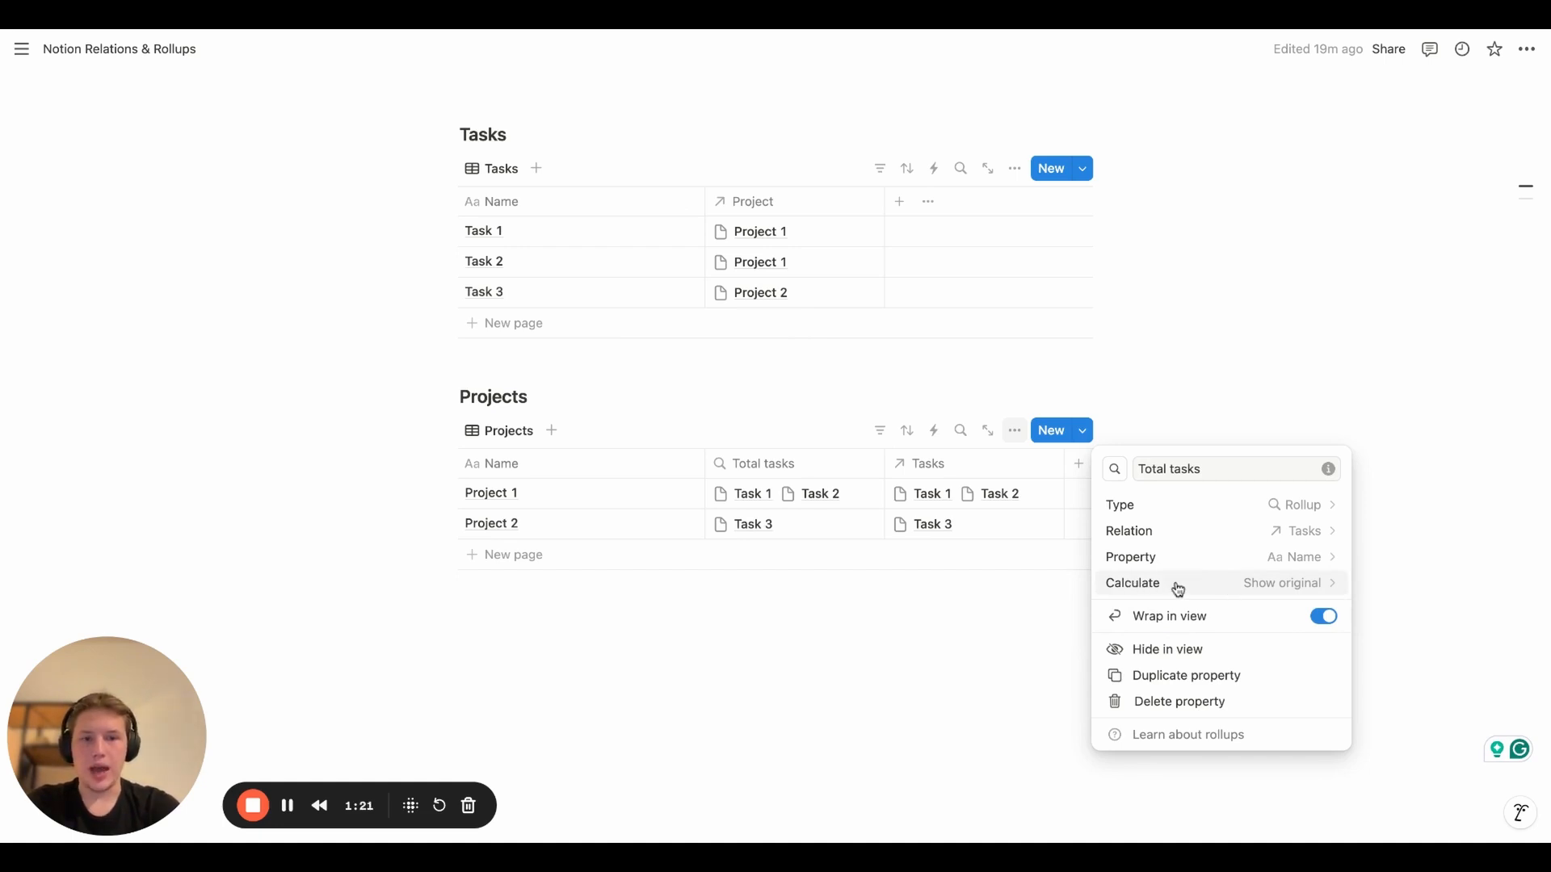
Set the Total tasks rollup to calculate Count all and close its property settings
{"action": "left_click", "coordinate": [1230, 588]}
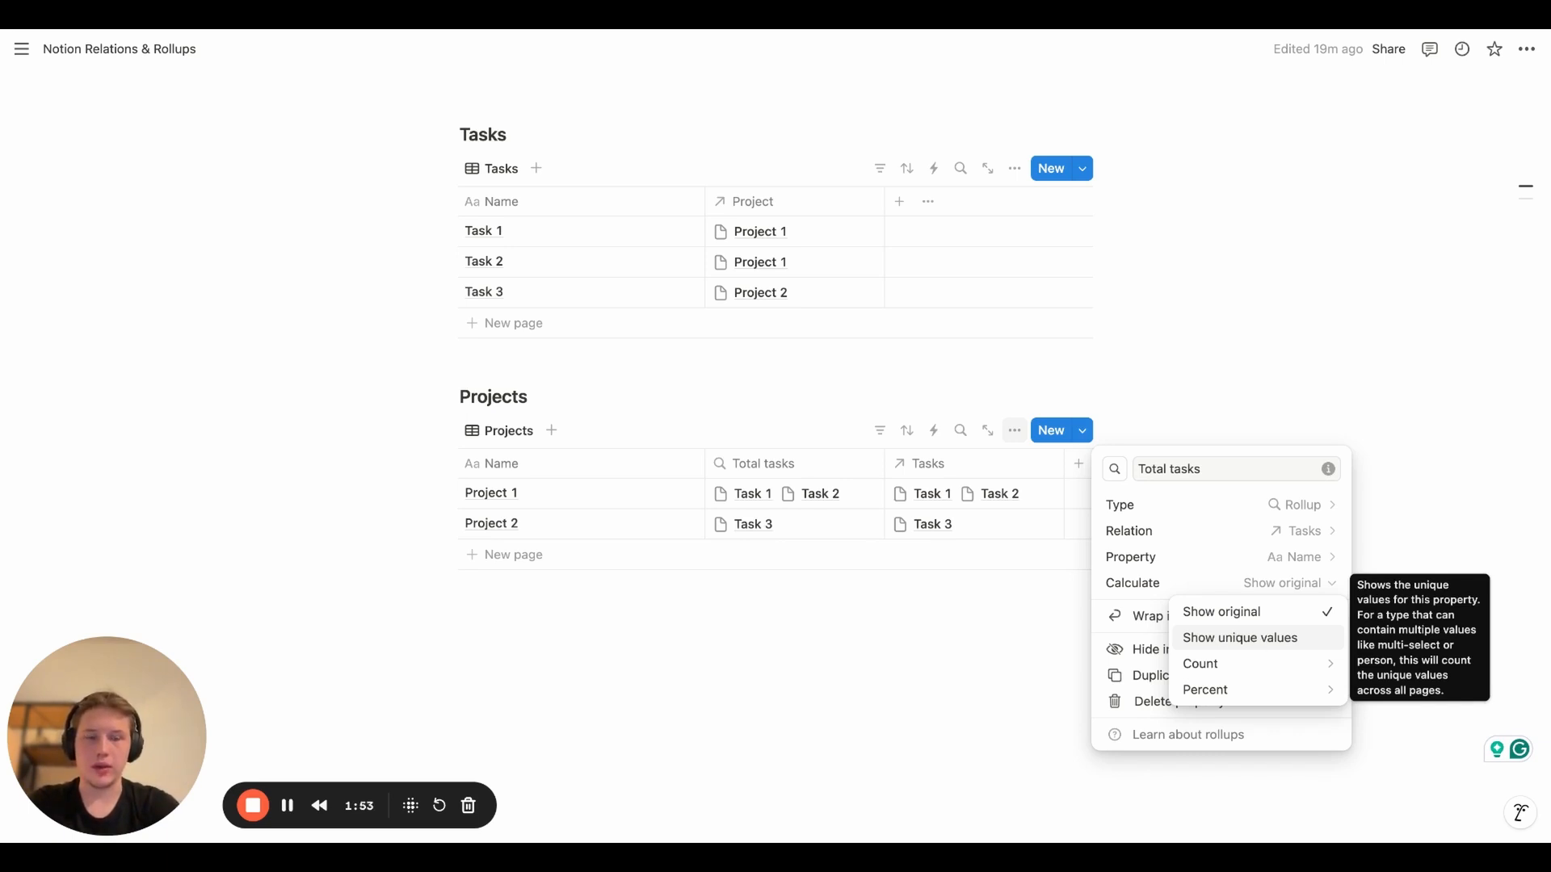
{"action": "mouse_move", "coordinate": [1256, 670]}
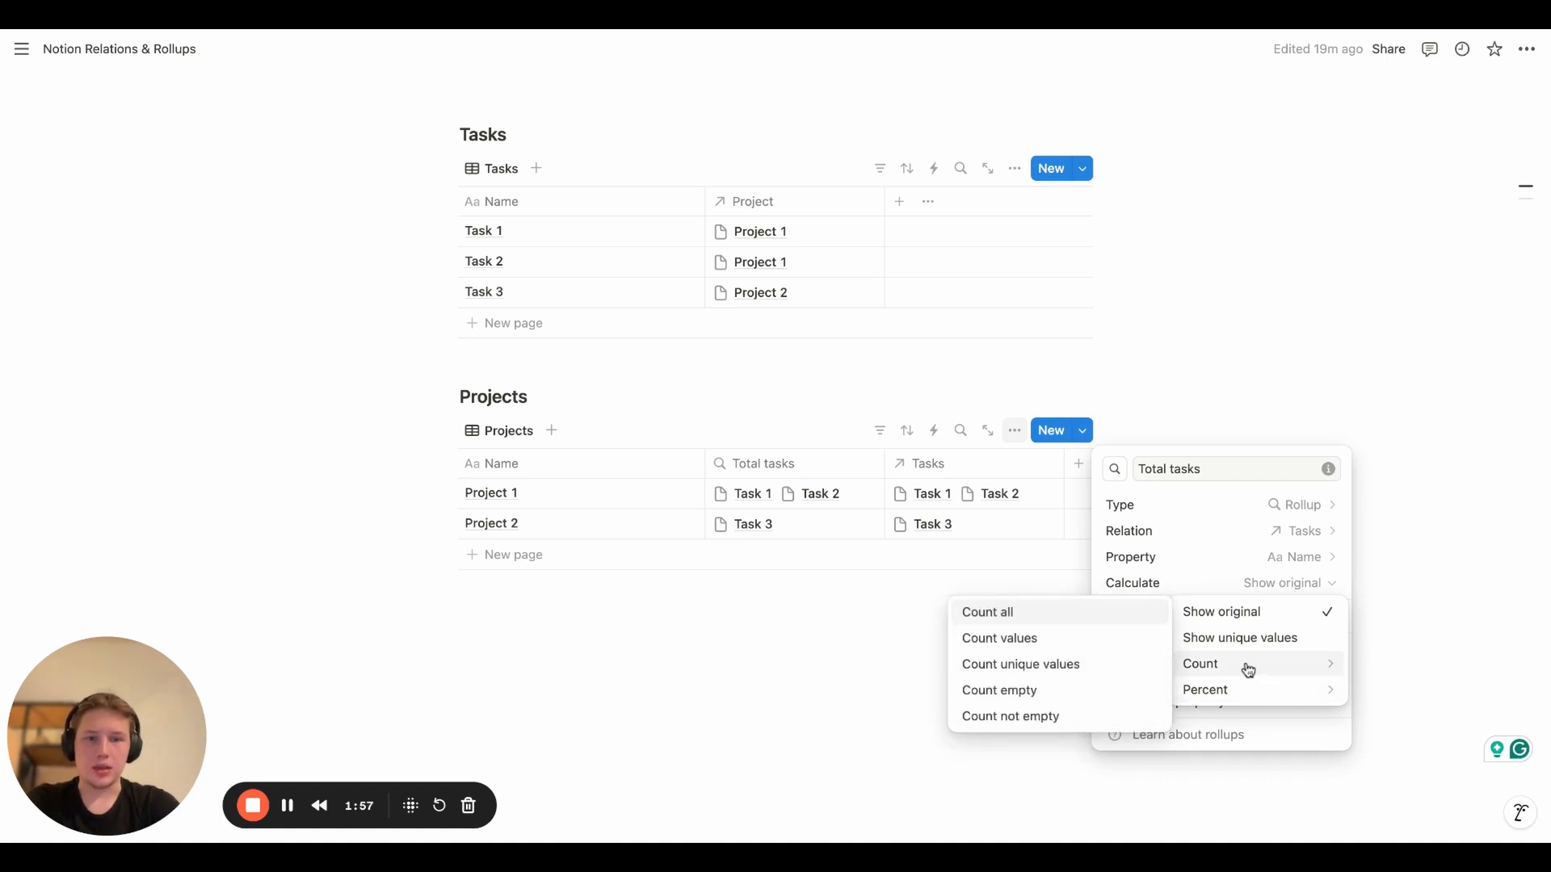
{"action": "left_click", "coordinate": [1087, 613]}
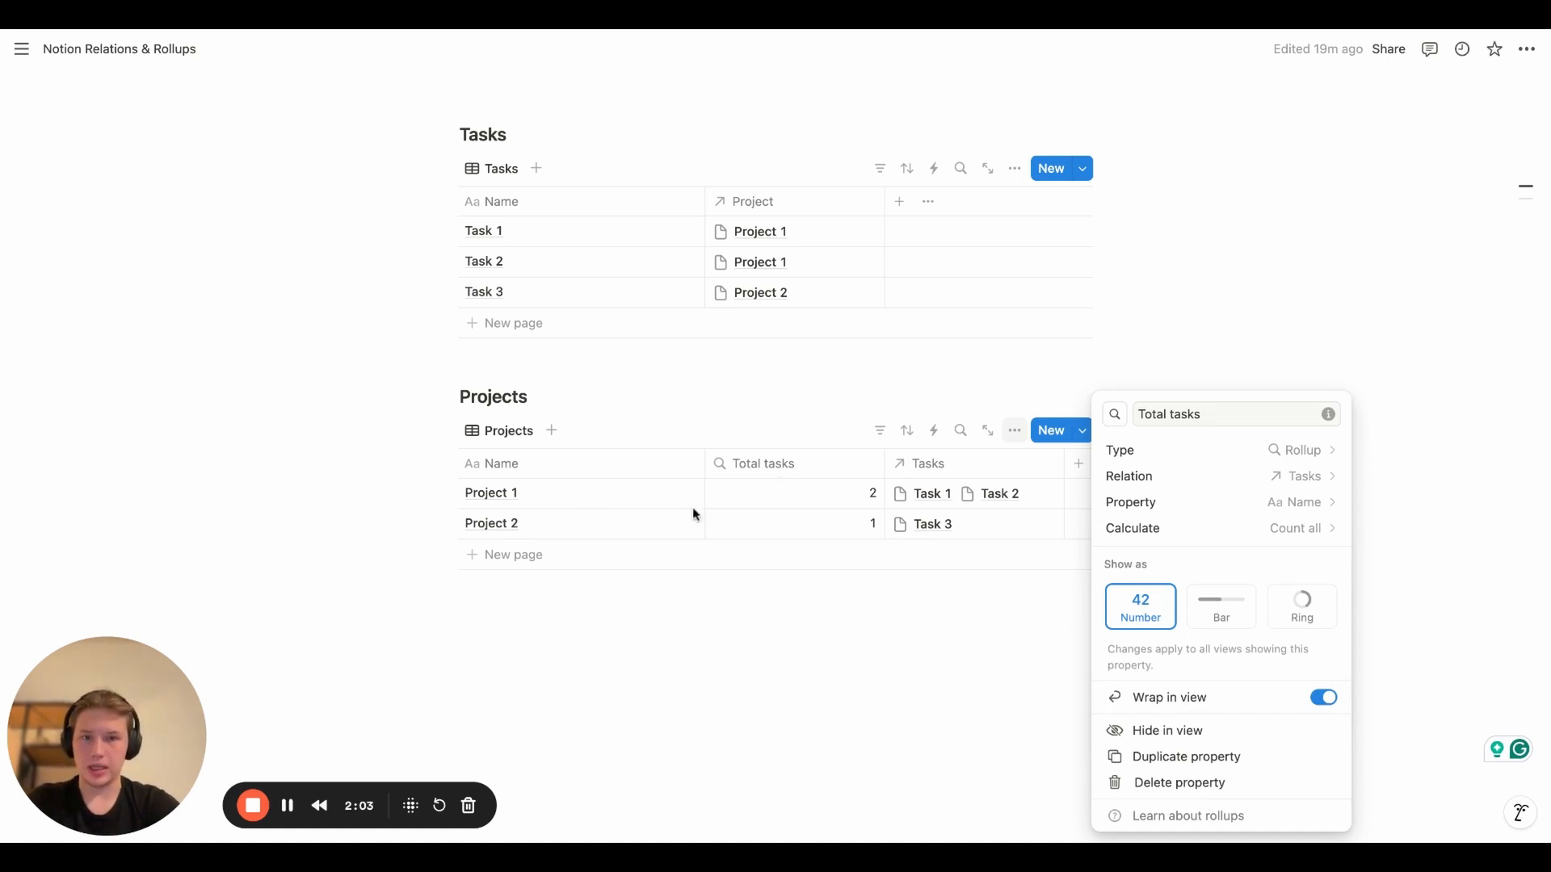
{"action": "left_click", "coordinate": [939, 590]}
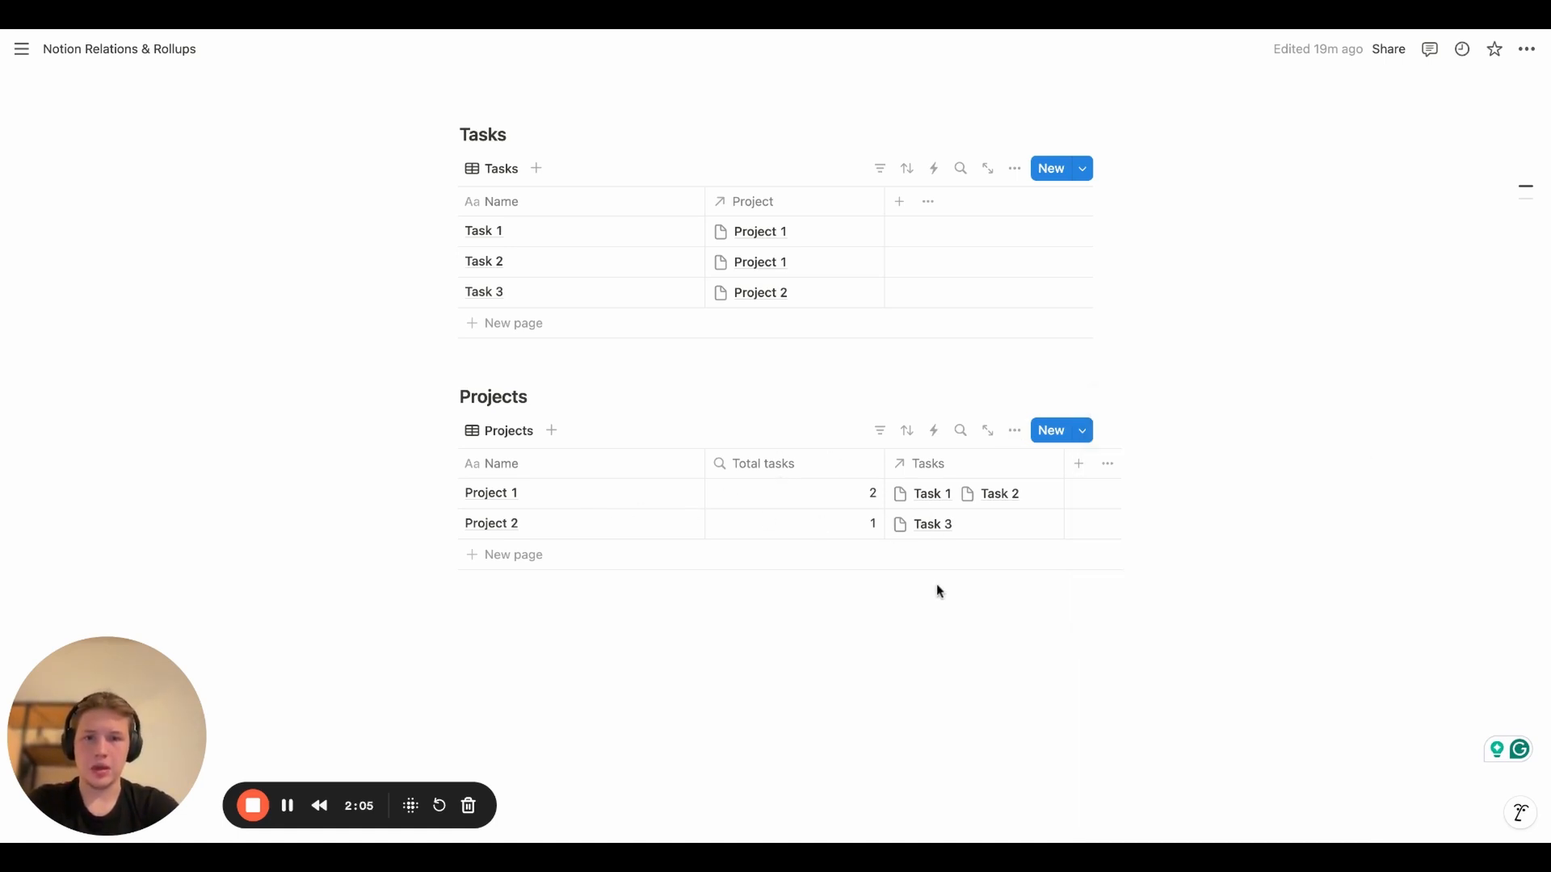
Add the suggested Priority Level select property to the Tasks table with the options low, medium and high
{"action": "left_click", "coordinate": [902, 203]}
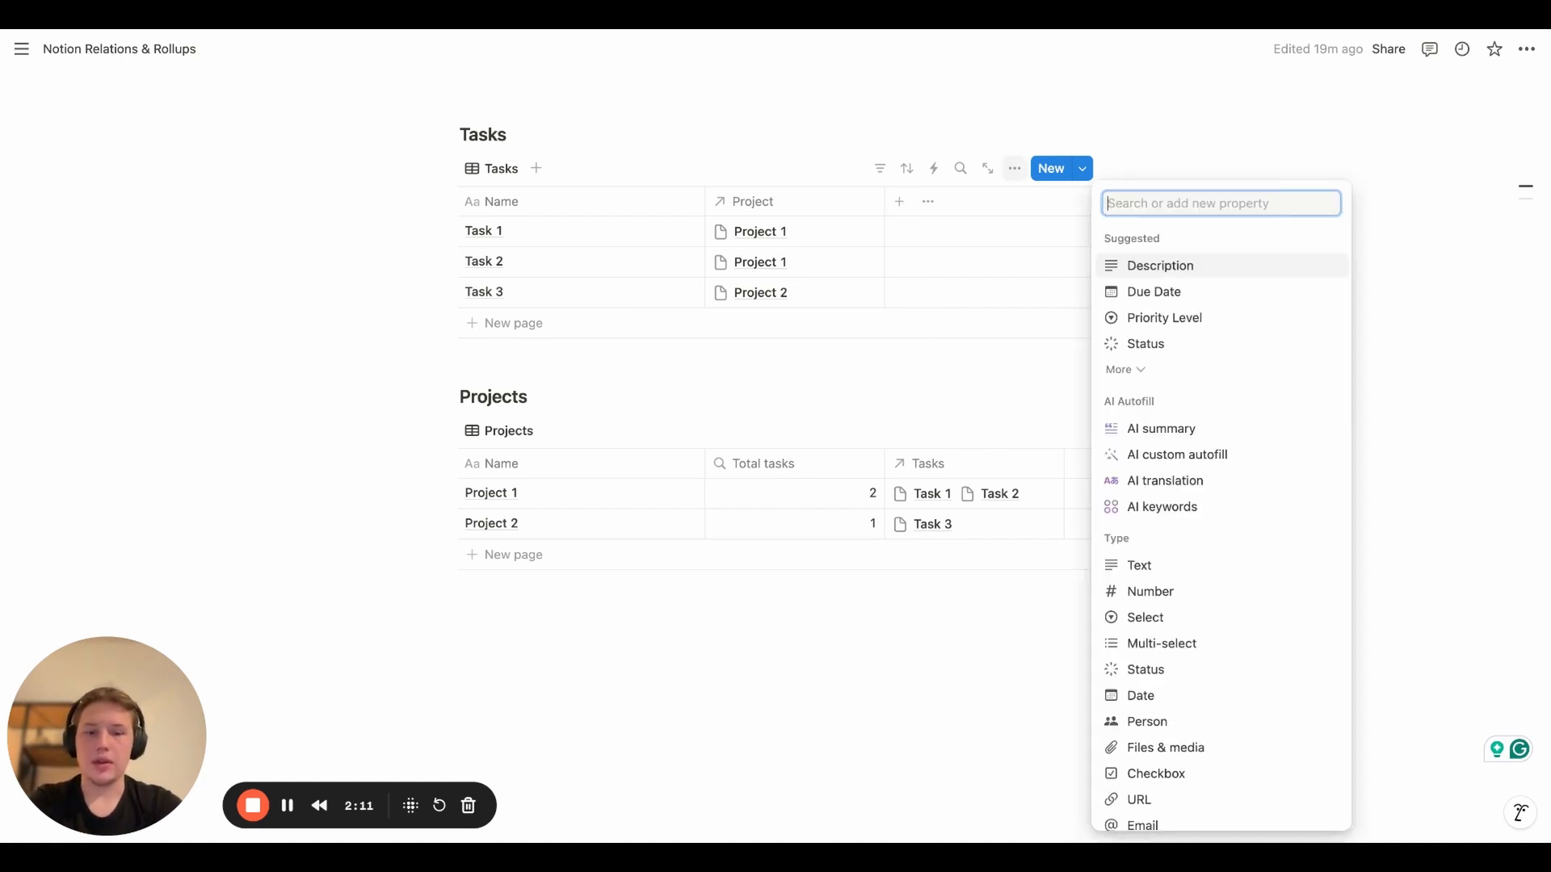
{"action": "type", "text": "Pri"}
{"action": "key", "text": "Return"}
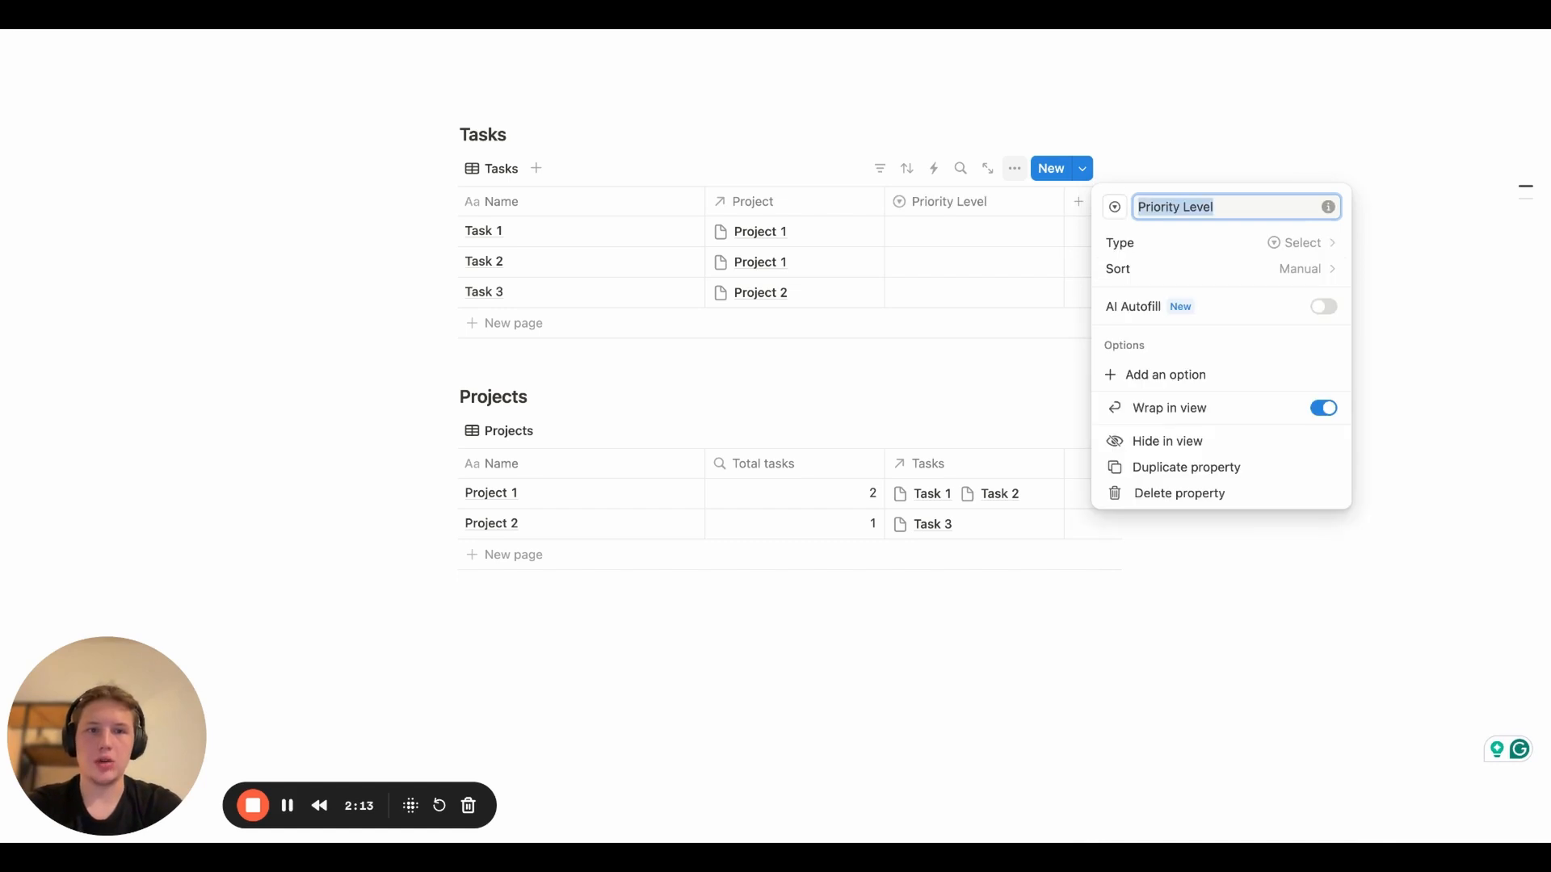
{"action": "left_click", "coordinate": [1195, 375]}
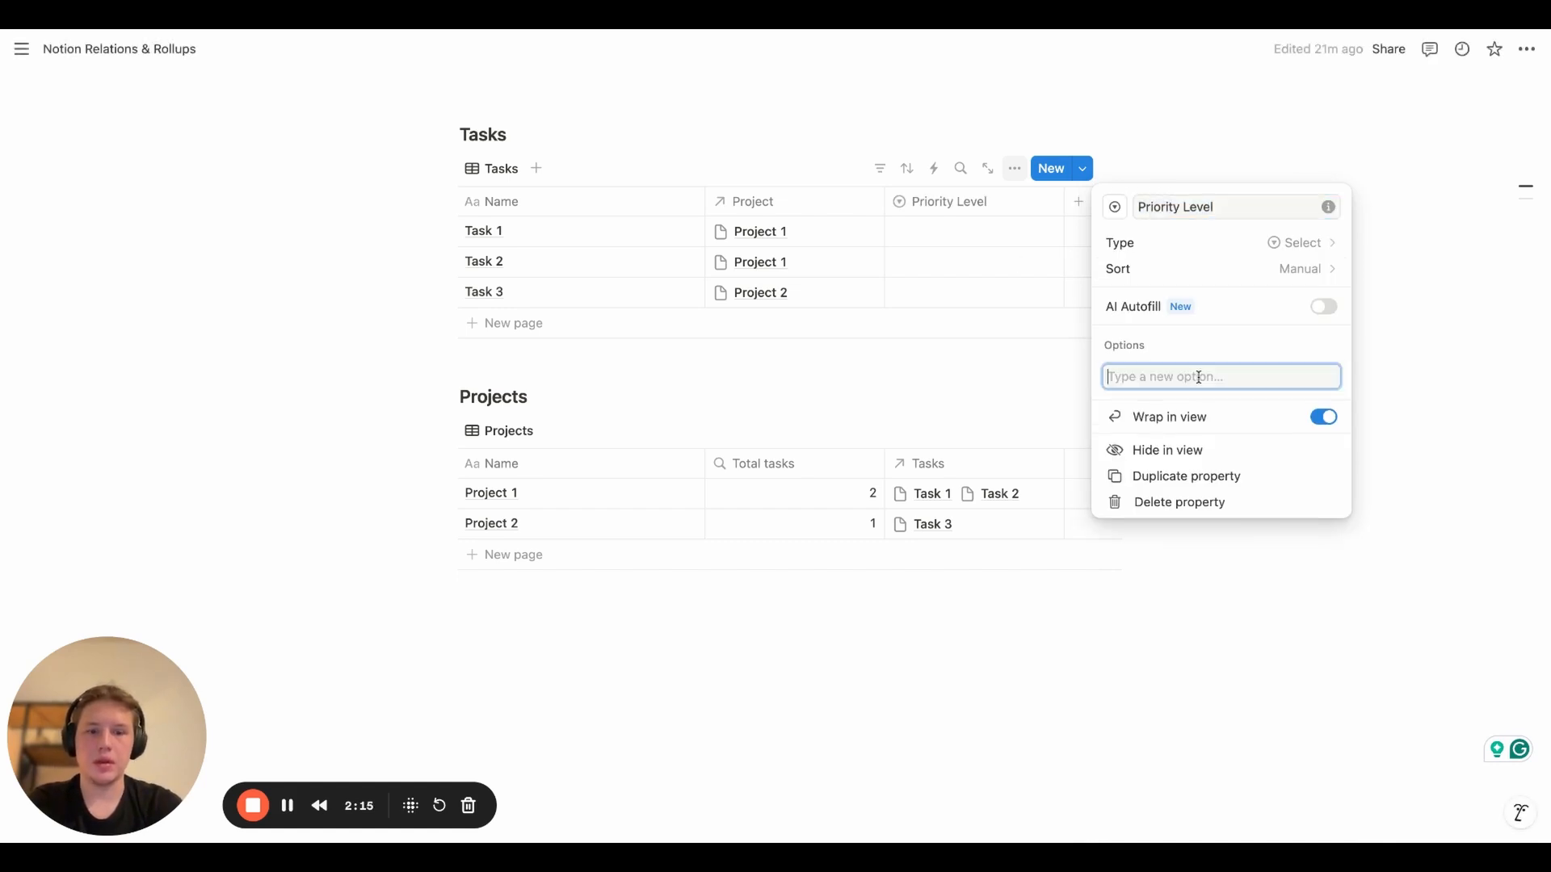
{"action": "type", "text": "low"}
{"action": "key", "text": "Return"}
{"action": "type", "text": "medium"}
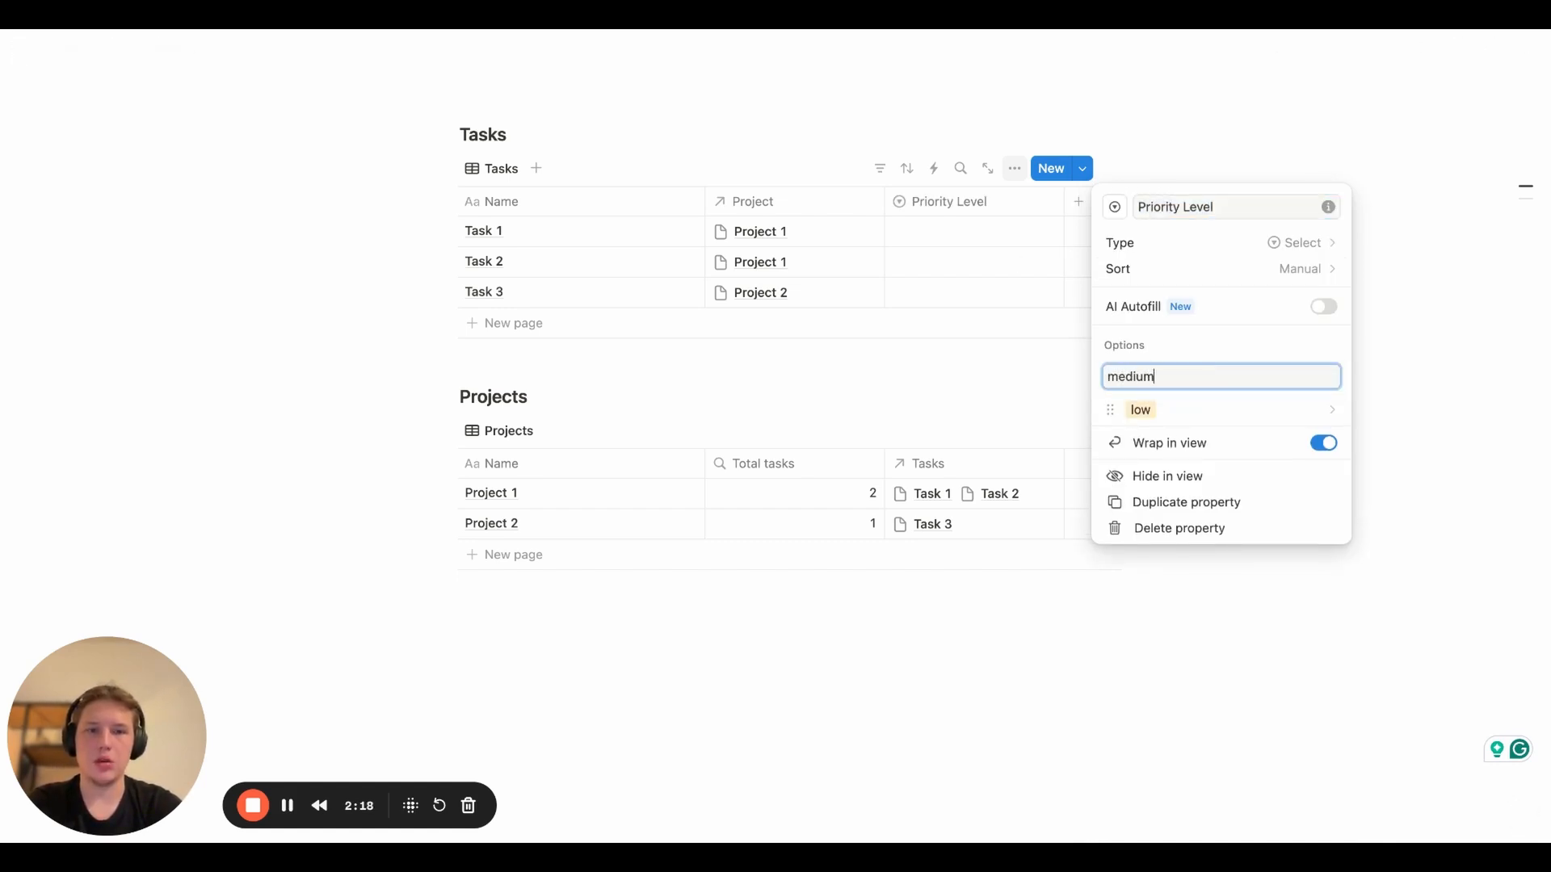
{"action": "key", "text": "Return"}
{"action": "type", "text": "high"}
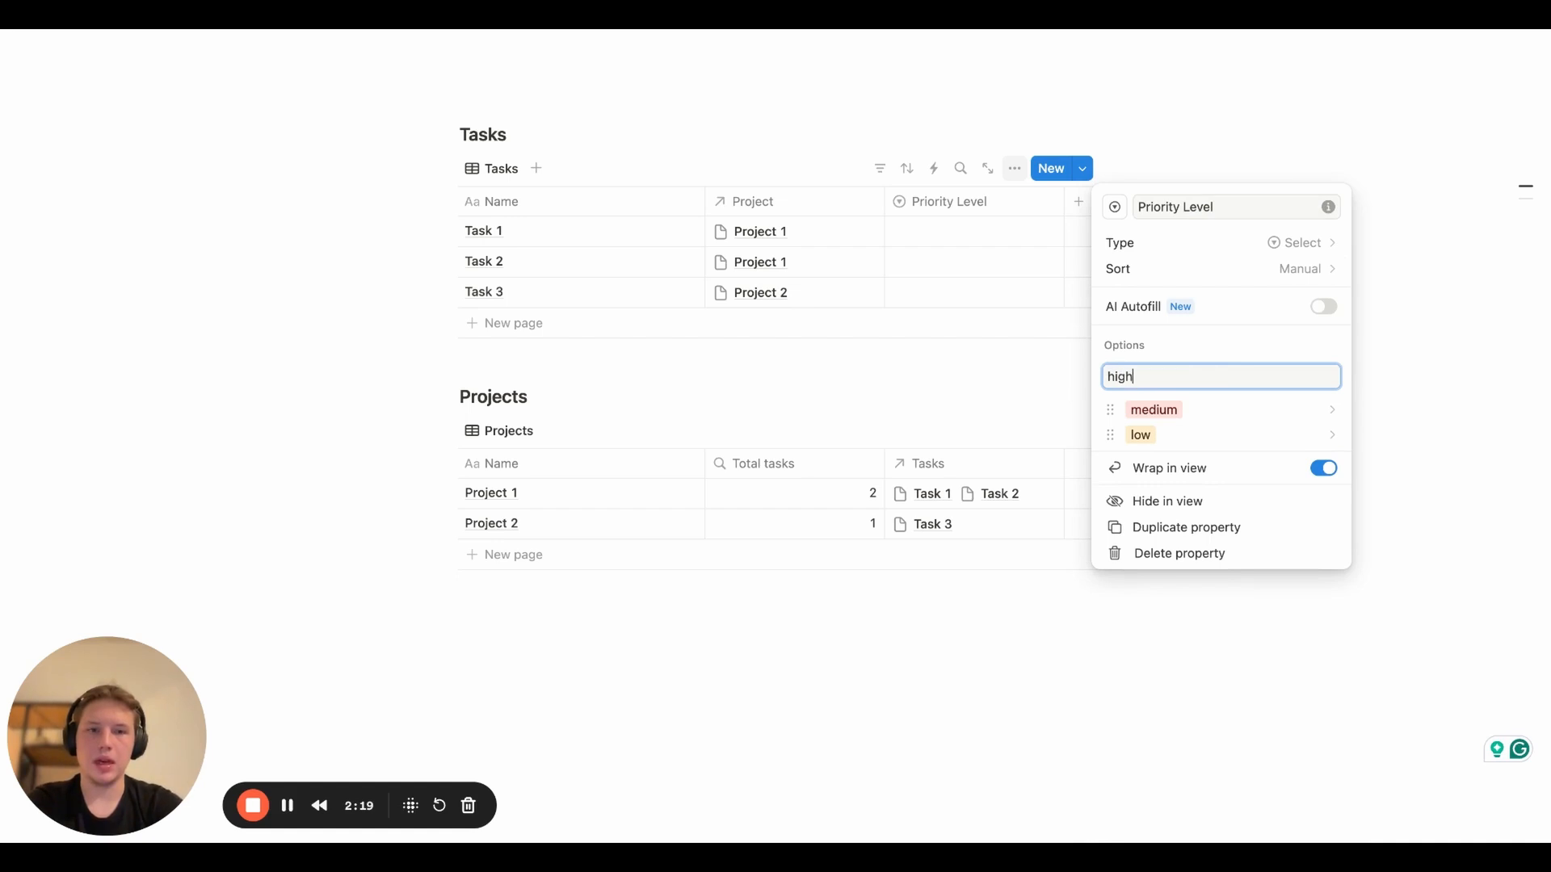
{"action": "key", "text": "Return"}
{"action": "left_click", "coordinate": [907, 664]}
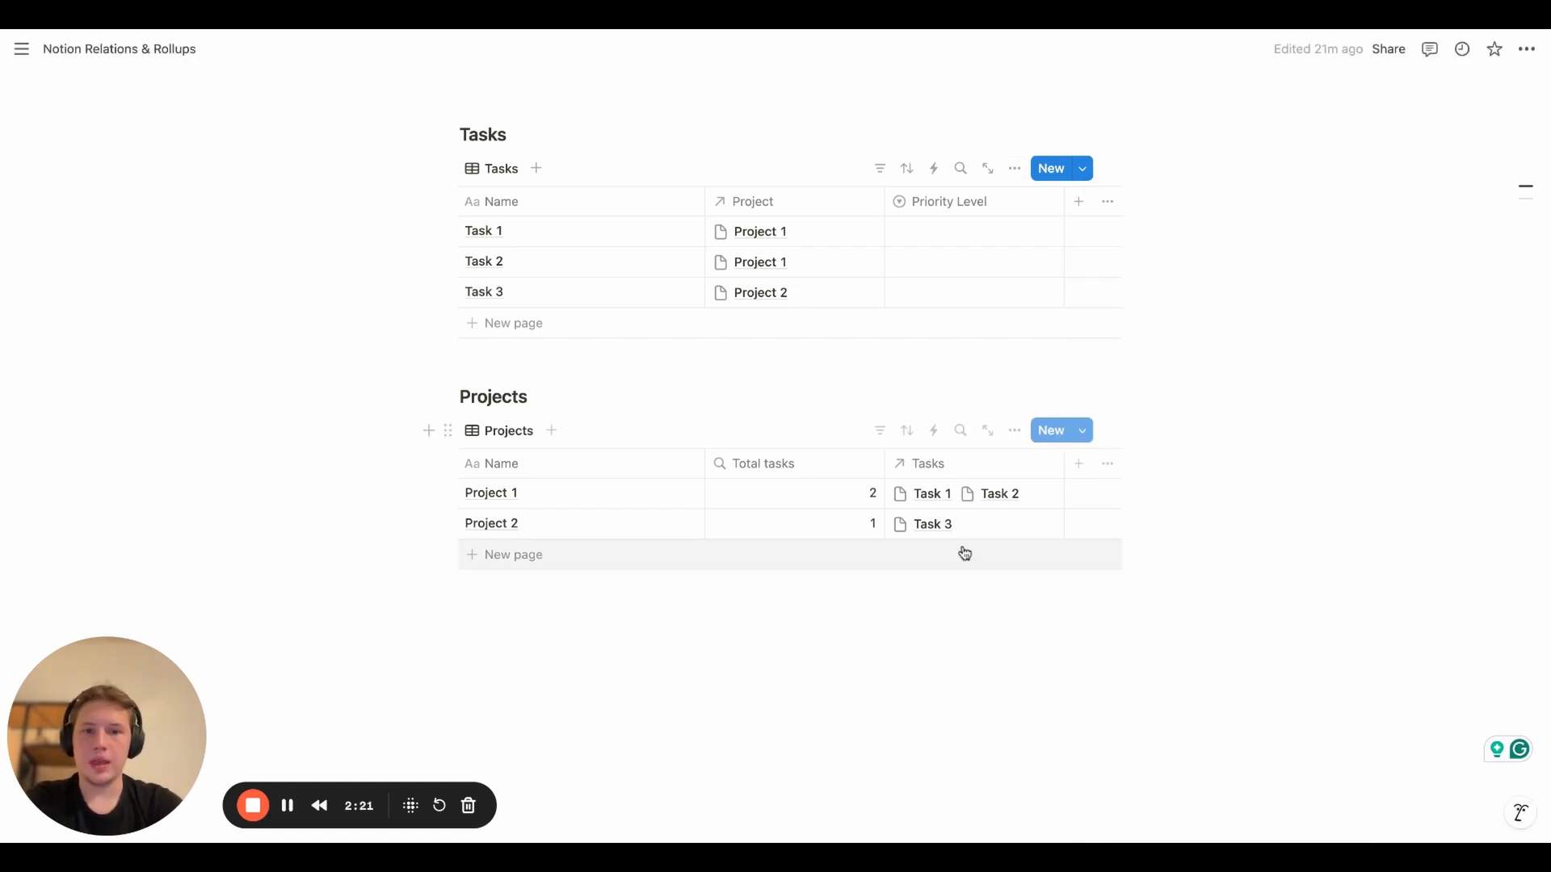
Add a property named "Tasks priority" to the Projects table and change its type to Rollup
{"action": "left_click", "coordinate": [1078, 467]}
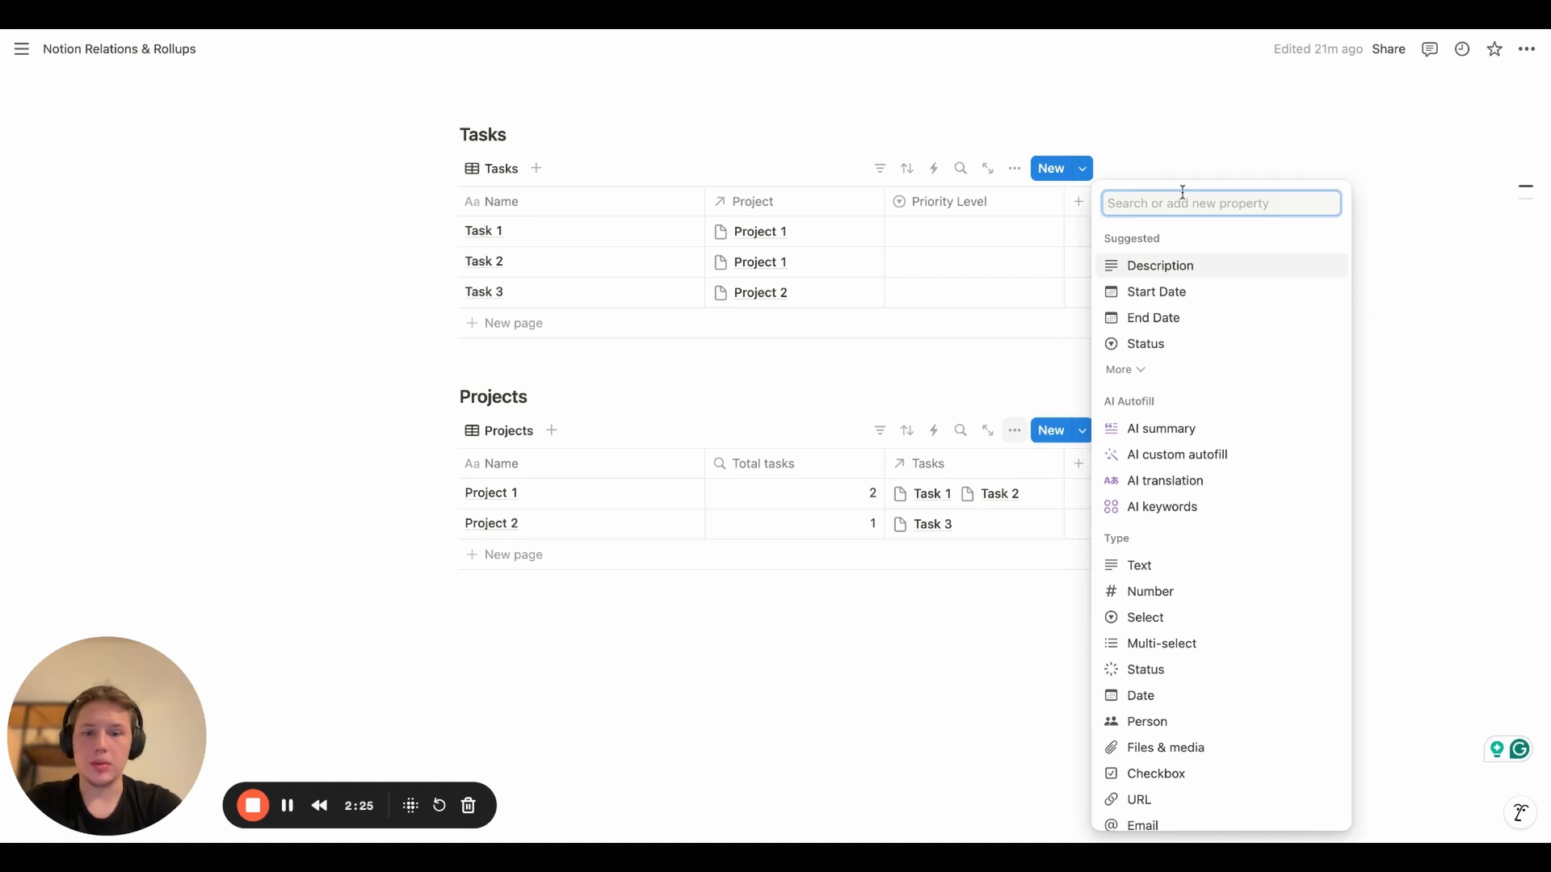
{"action": "type", "text": "Tasks"}
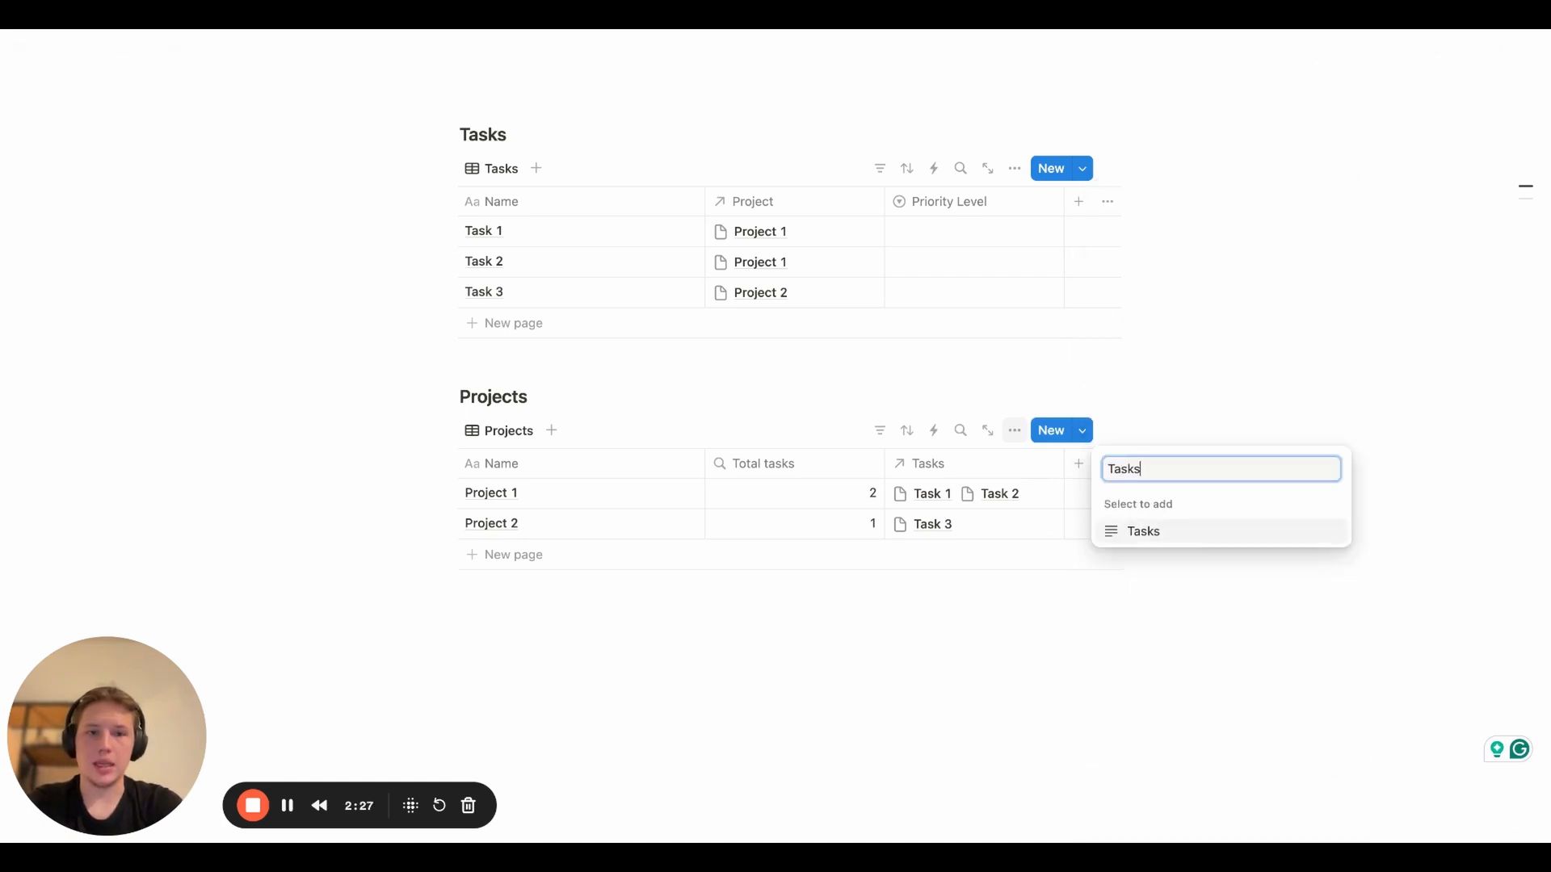
{"action": "type", "text": " priority"}
{"action": "key", "text": "Return"}
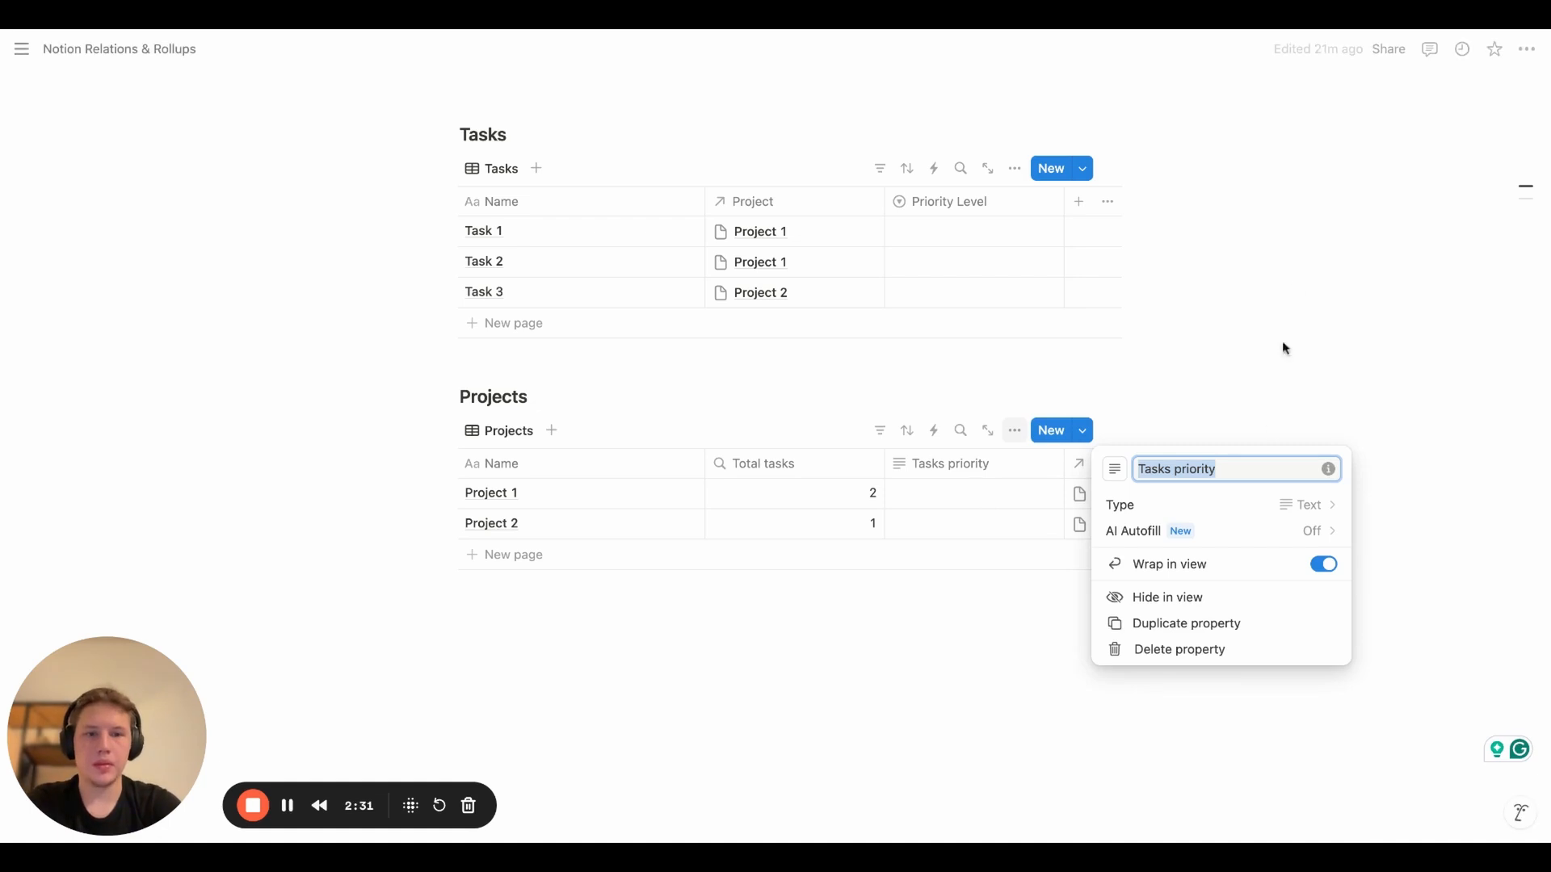
{"action": "left_click", "coordinate": [1258, 505]}
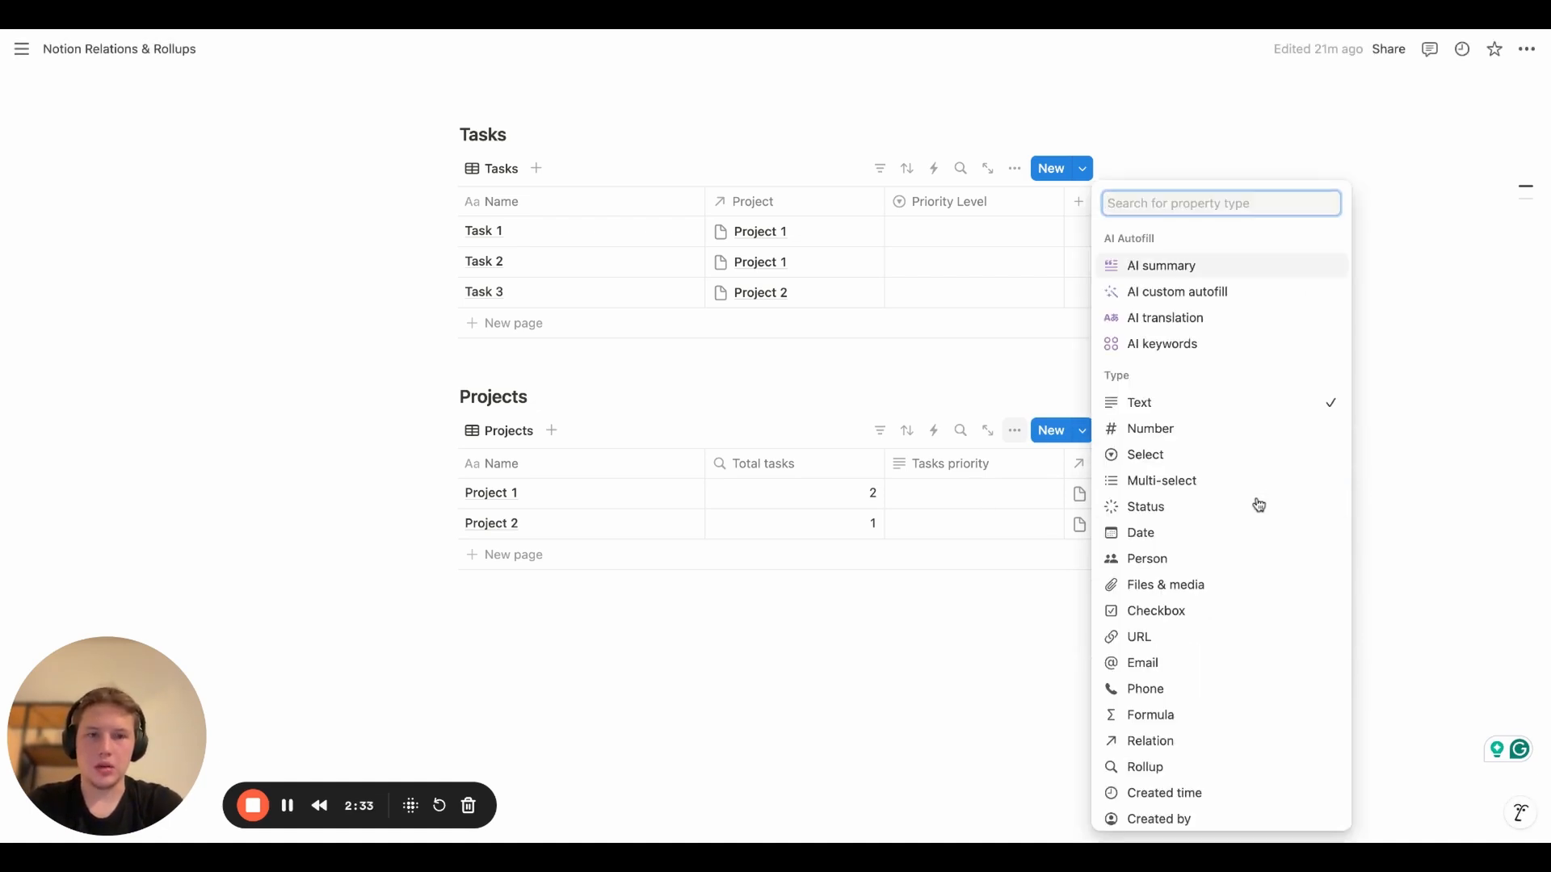
{"action": "type", "text": "roll"}
{"action": "key", "text": "Return"}
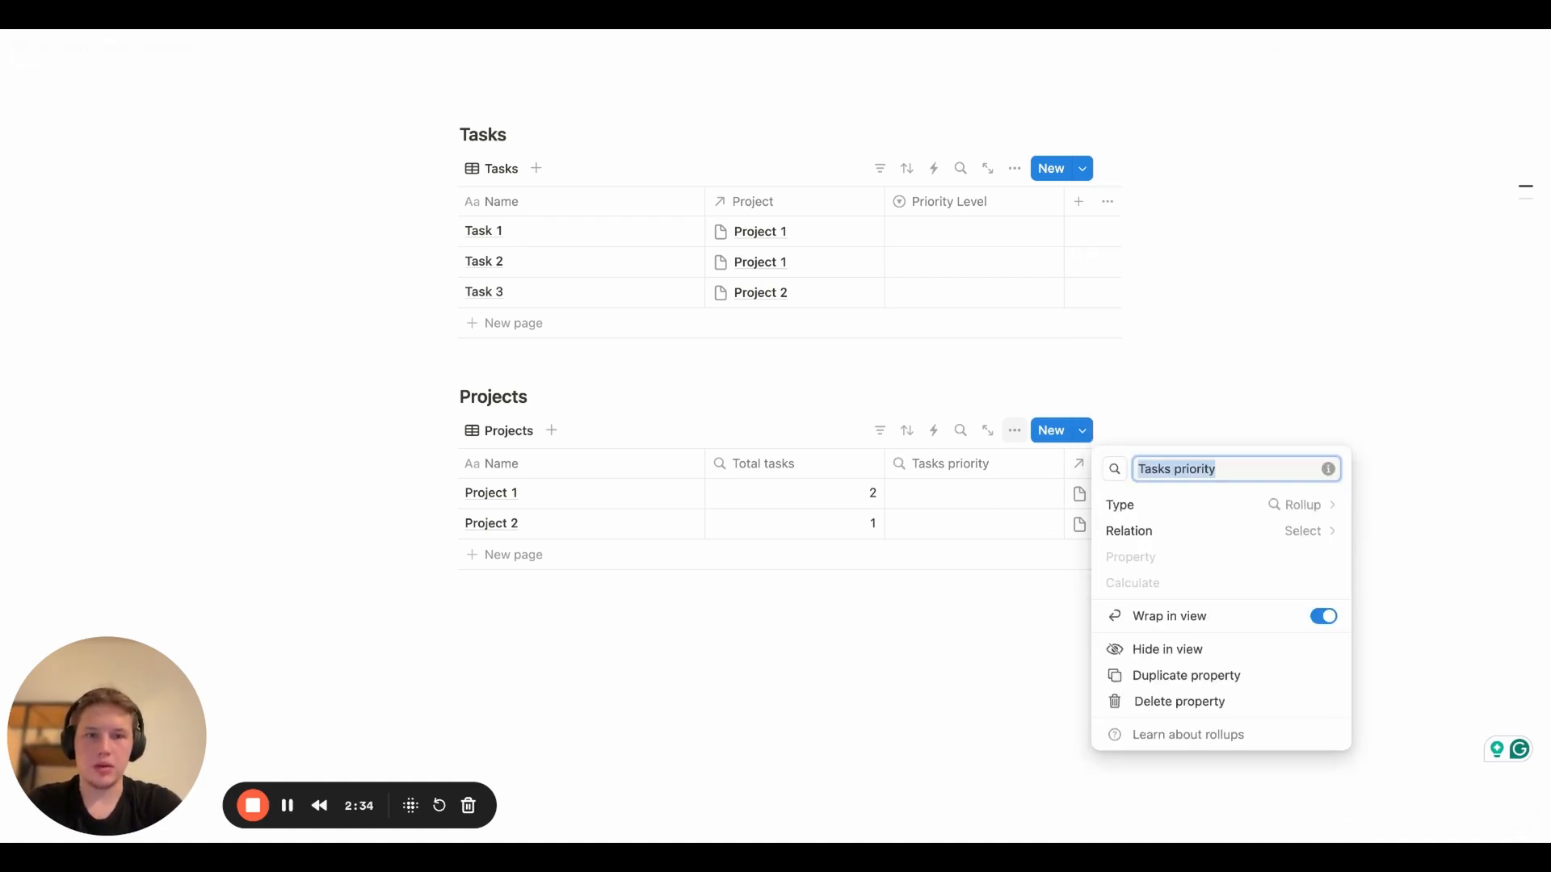
Configure the Tasks priority rollup to use the Tasks relation and the Priority Level property
{"action": "left_click", "coordinate": [1295, 537]}
{"action": "left_click", "coordinate": [1232, 558]}
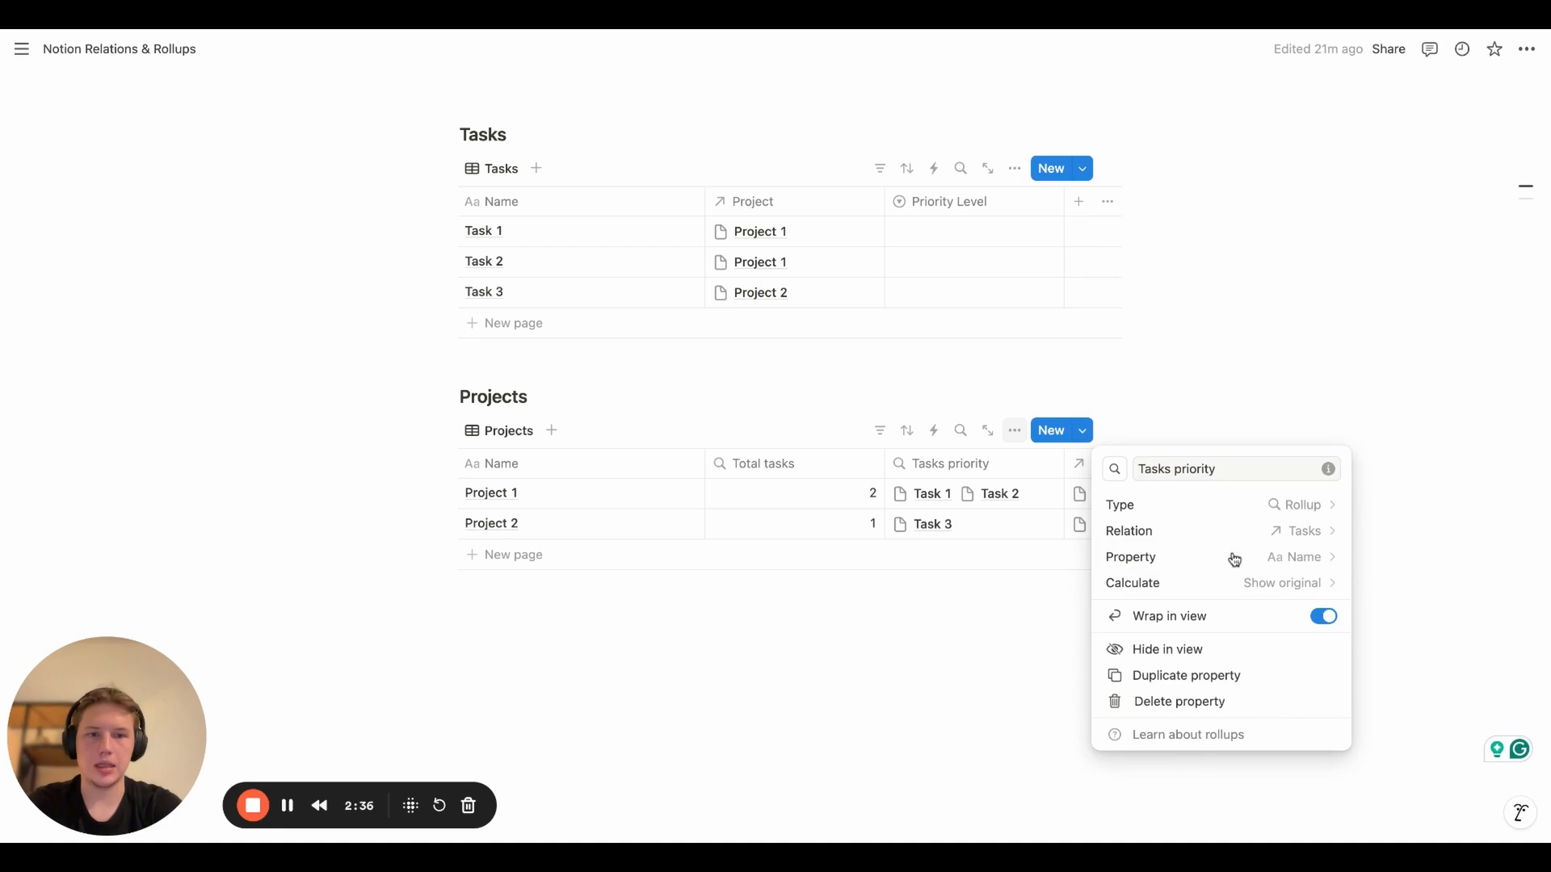
{"action": "left_click", "coordinate": [1288, 559]}
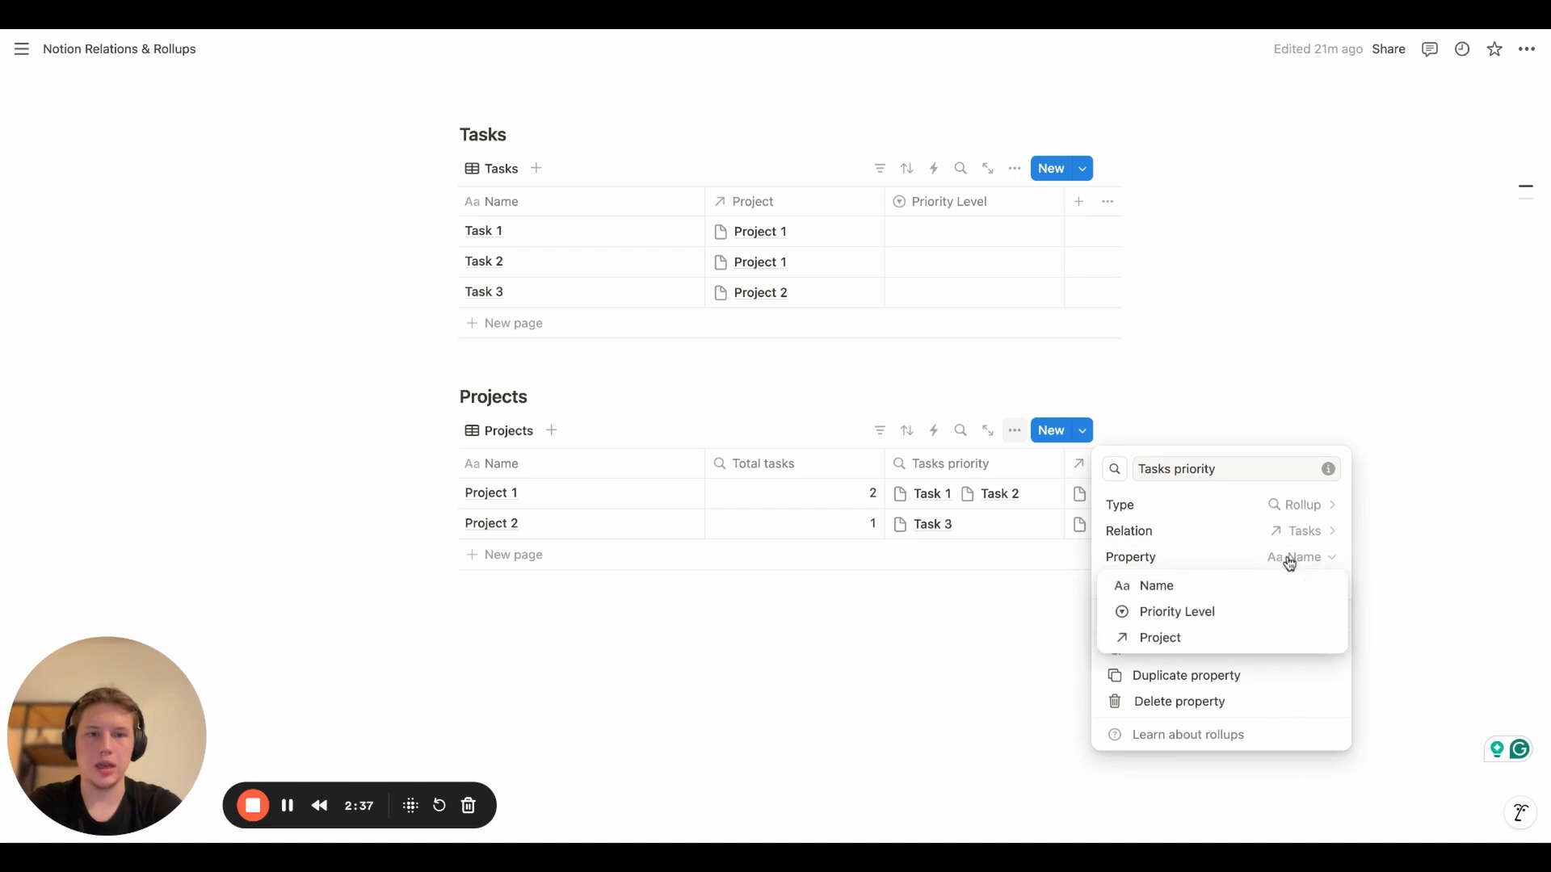
{"action": "left_click", "coordinate": [1195, 616]}
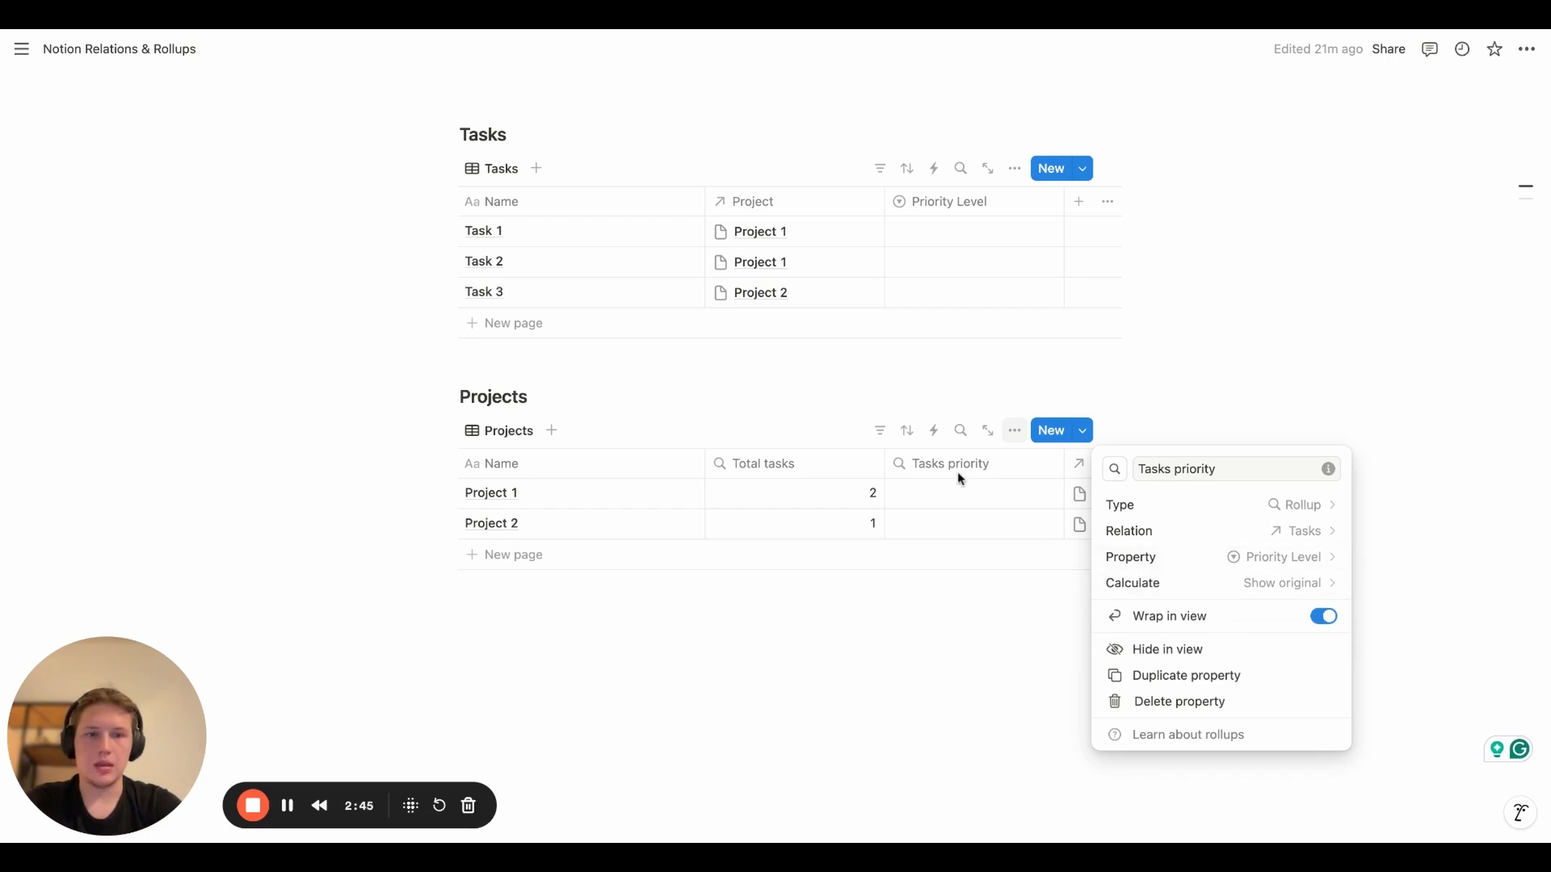
Set the Priority Level to high for Task 1, medium for Task 2 and low for Task 3
{"action": "left_click", "coordinate": [937, 232]}
{"action": "left_click", "coordinate": [935, 294]}
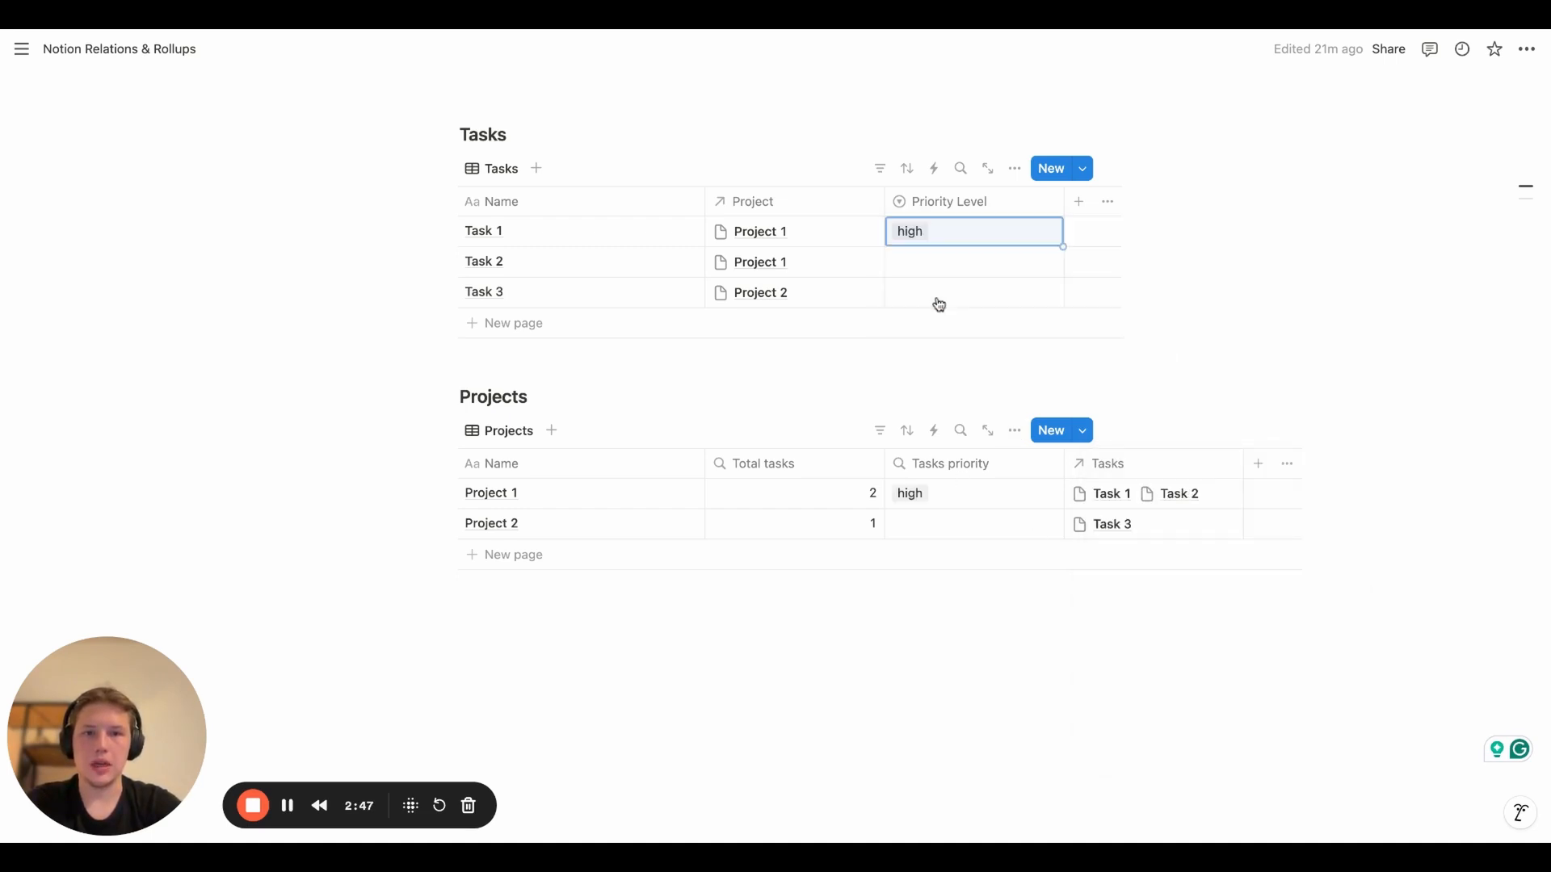
{"action": "left_click", "coordinate": [943, 263]}
{"action": "left_click", "coordinate": [943, 342]}
{"action": "left_click", "coordinate": [940, 301]}
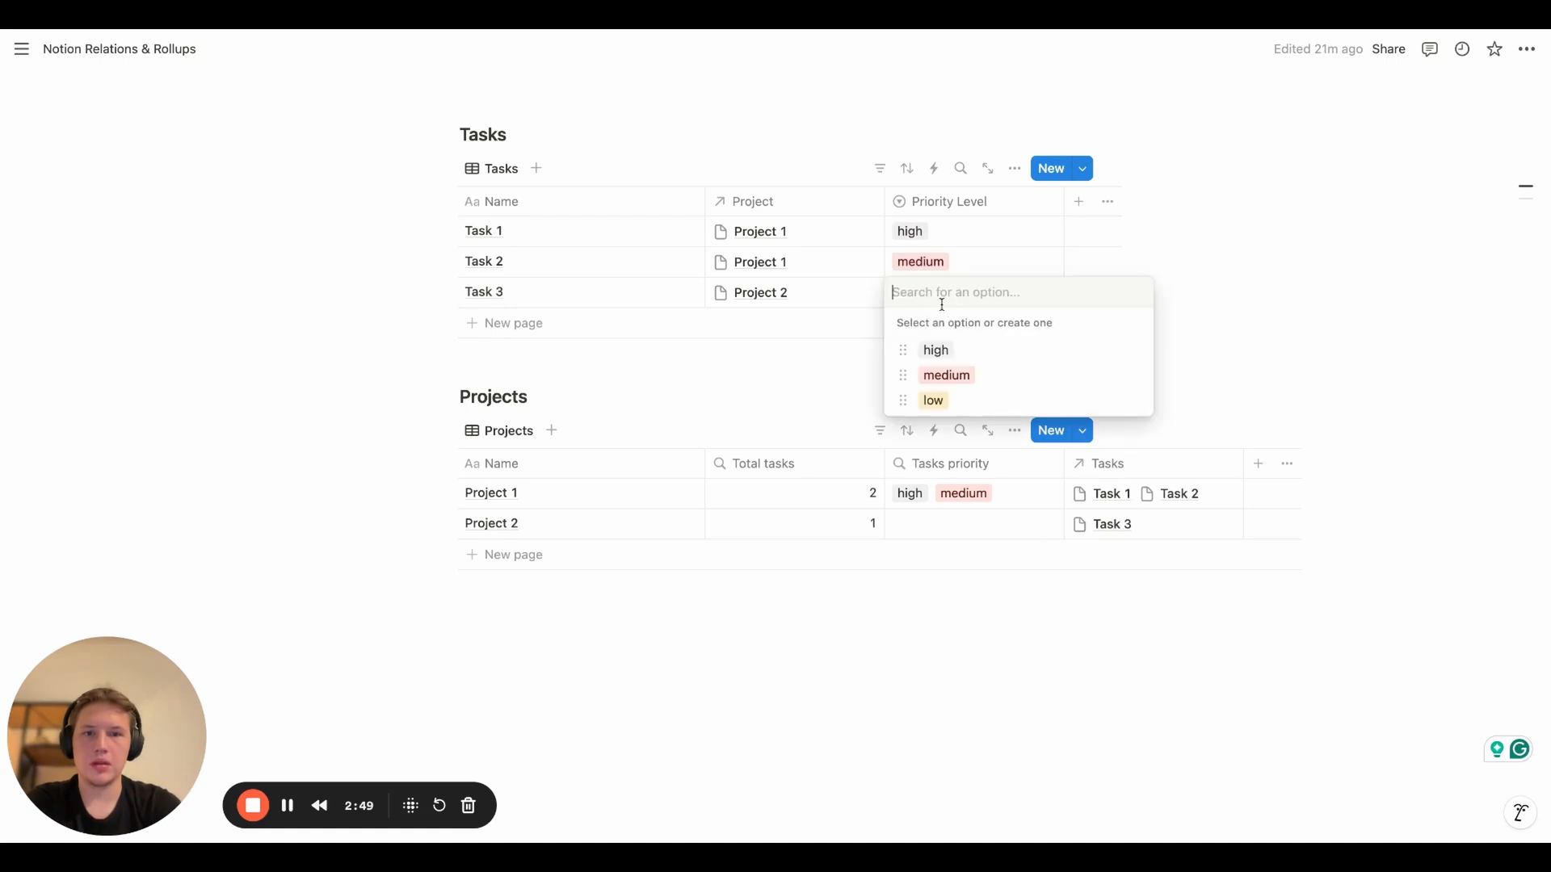
{"action": "left_click", "coordinate": [937, 400]}
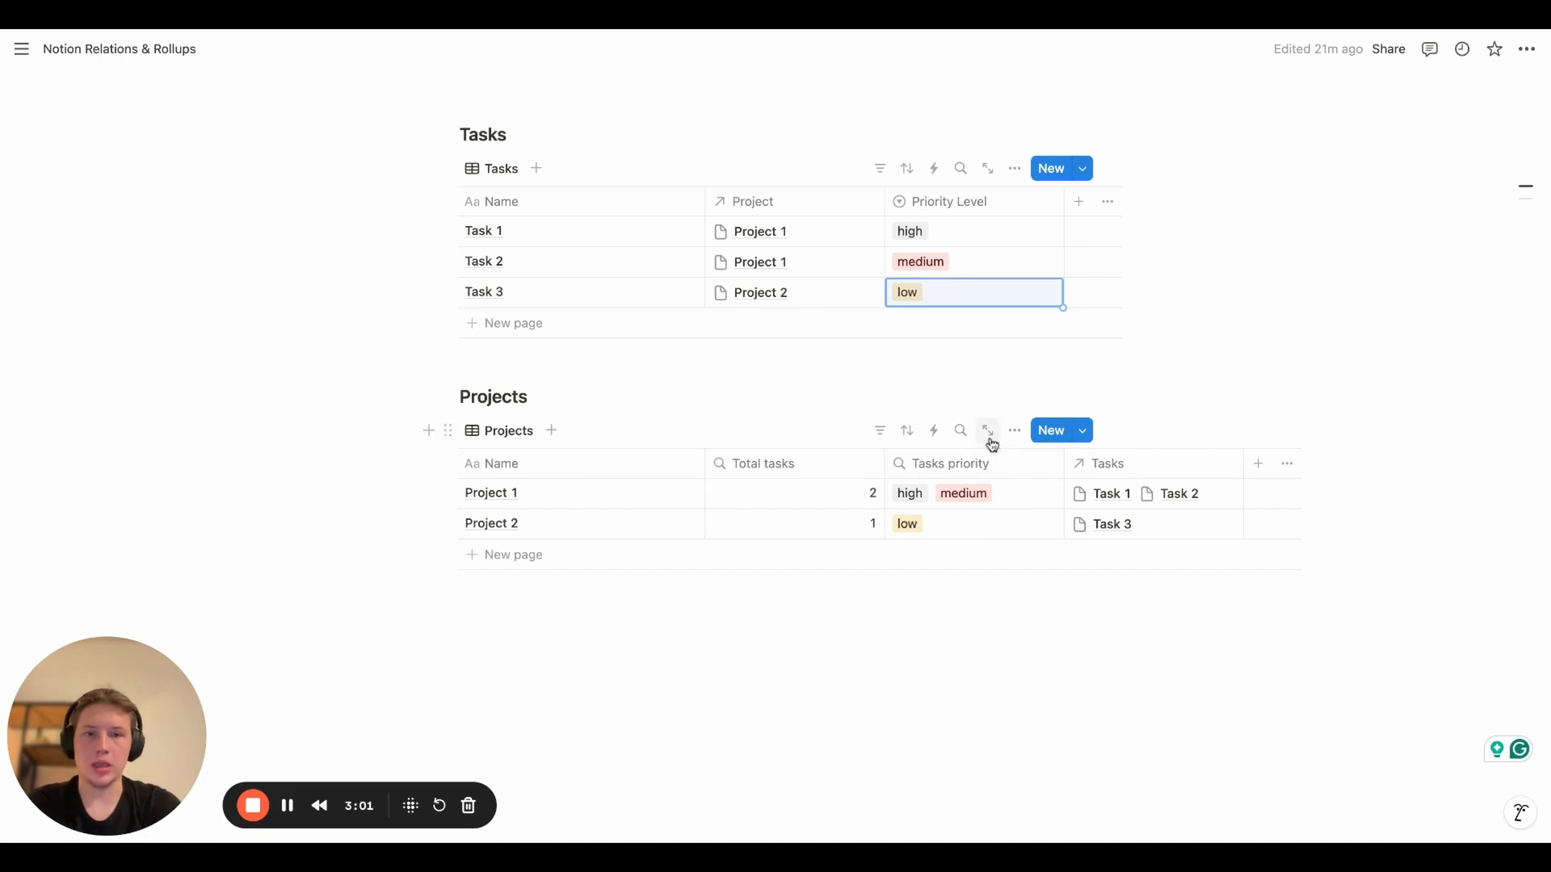
Change the type of the Tasks table's Priority Level property to Multi-select
{"action": "left_click", "coordinate": [1014, 211]}
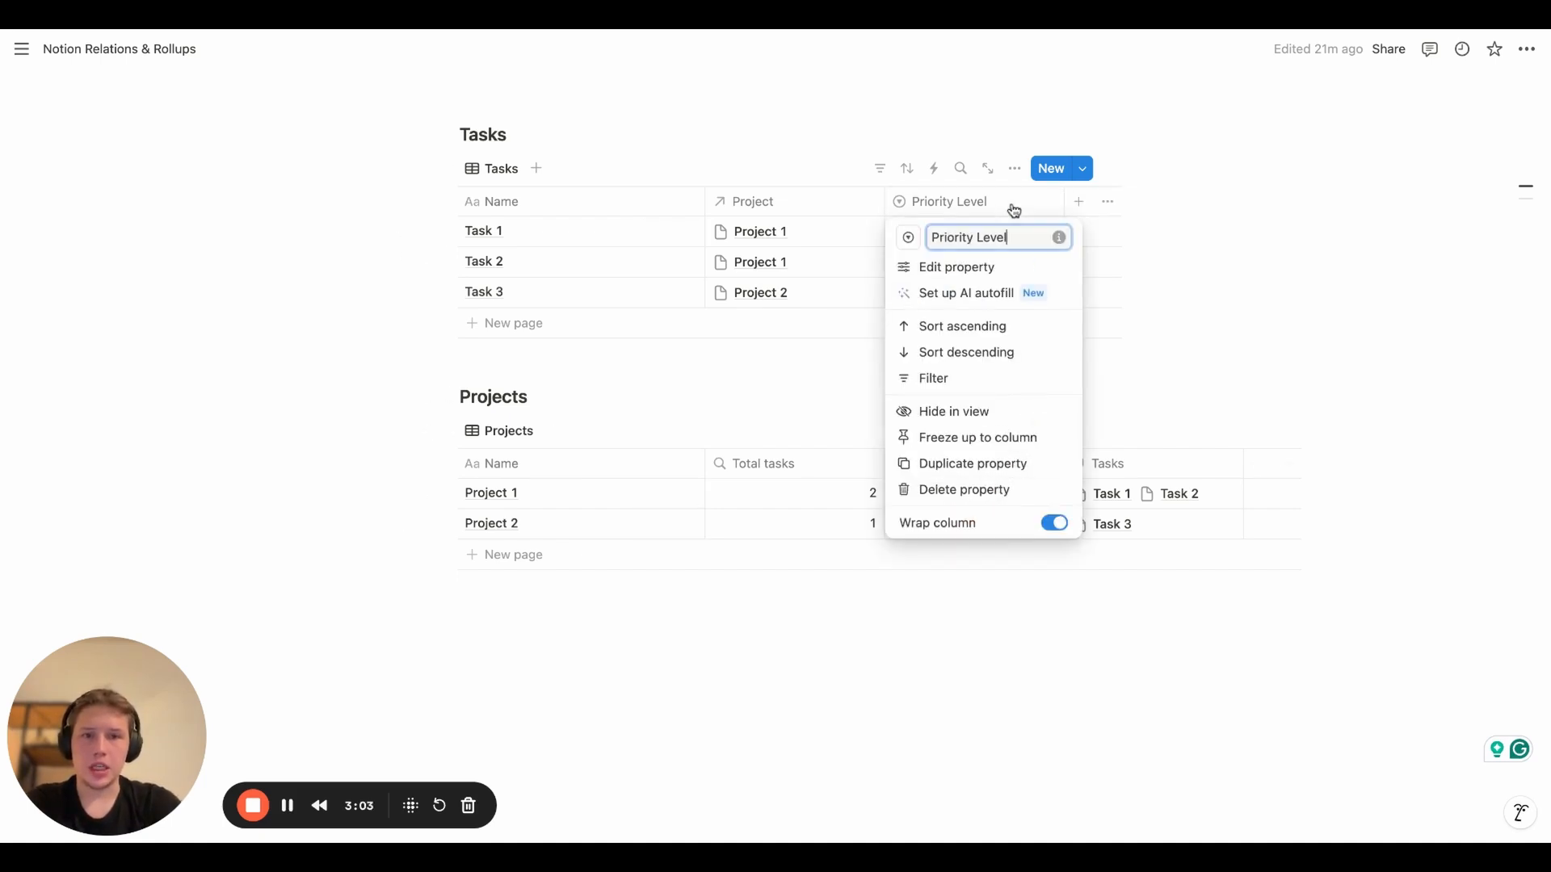
{"action": "left_click", "coordinate": [964, 267]}
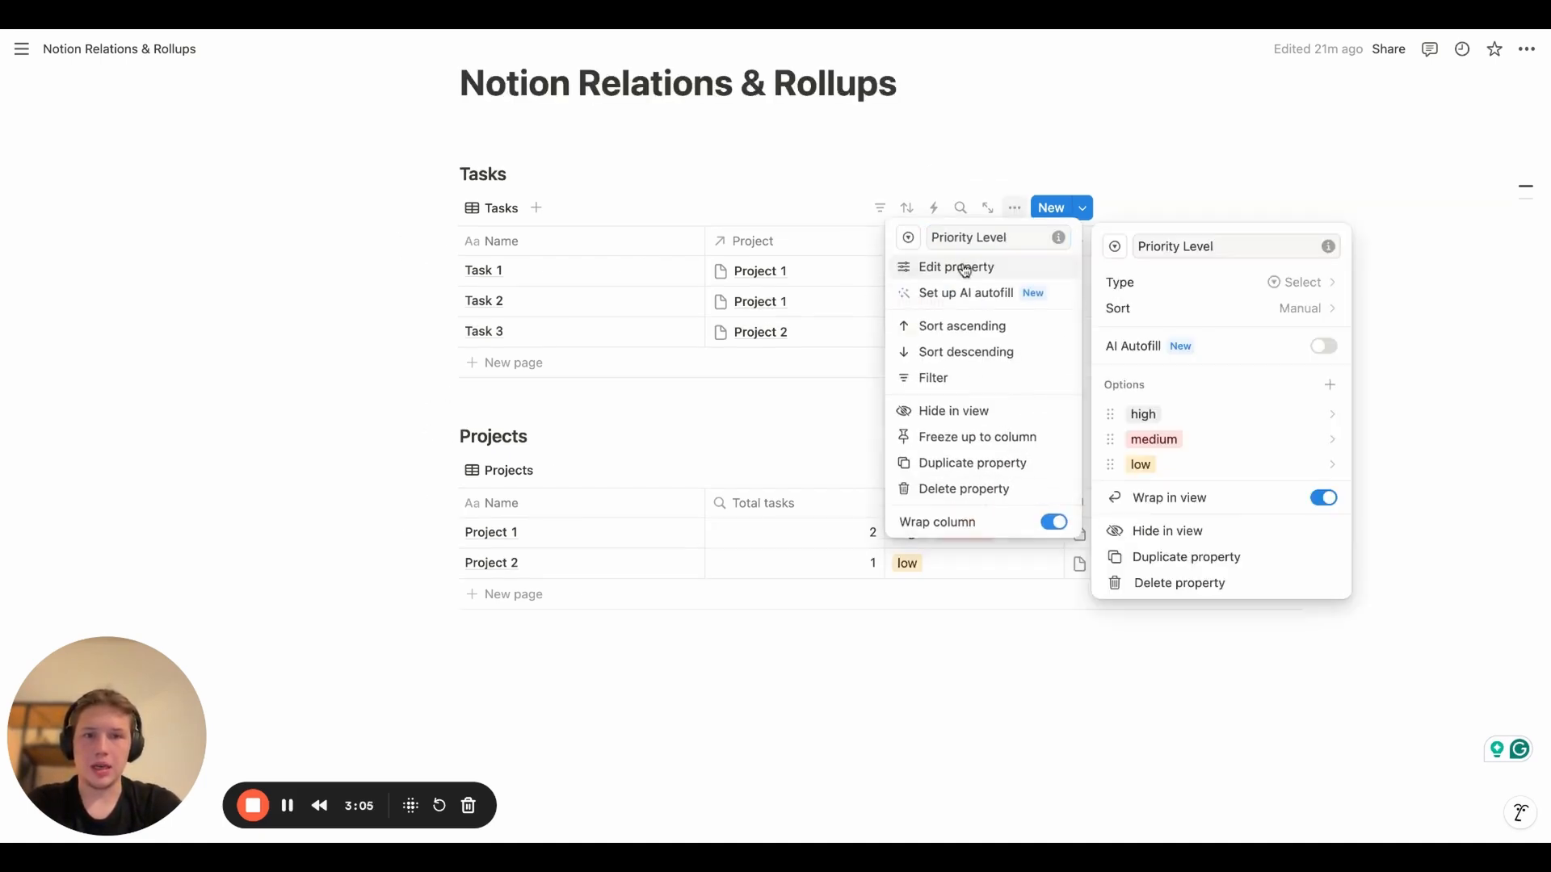
{"action": "left_click", "coordinate": [1274, 290]}
{"action": "left_click", "coordinate": [1208, 482]}
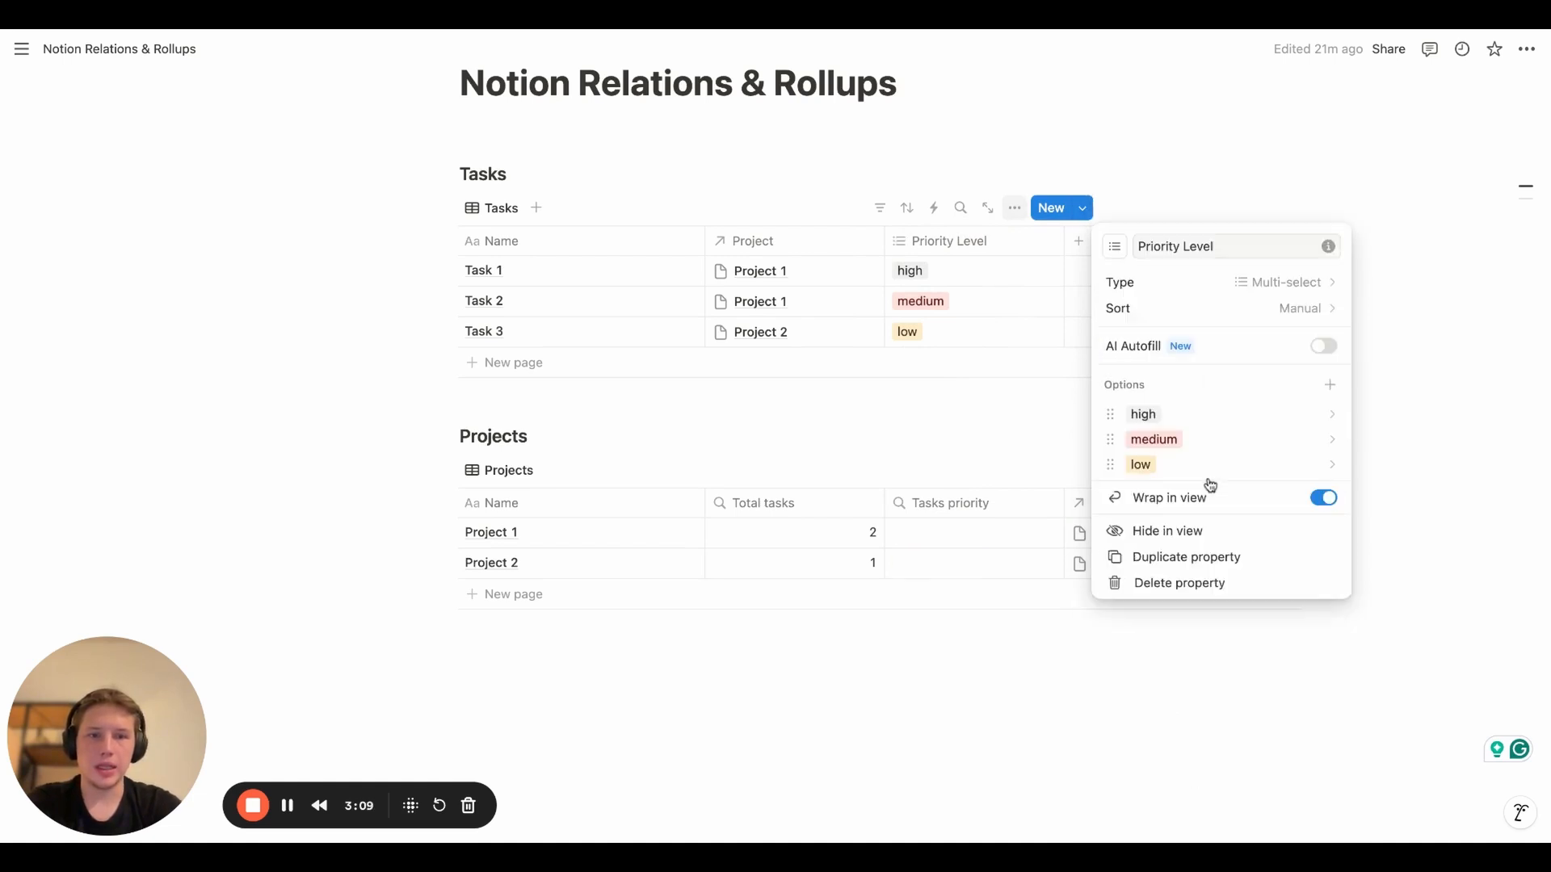
{"action": "left_click", "coordinate": [1023, 432]}
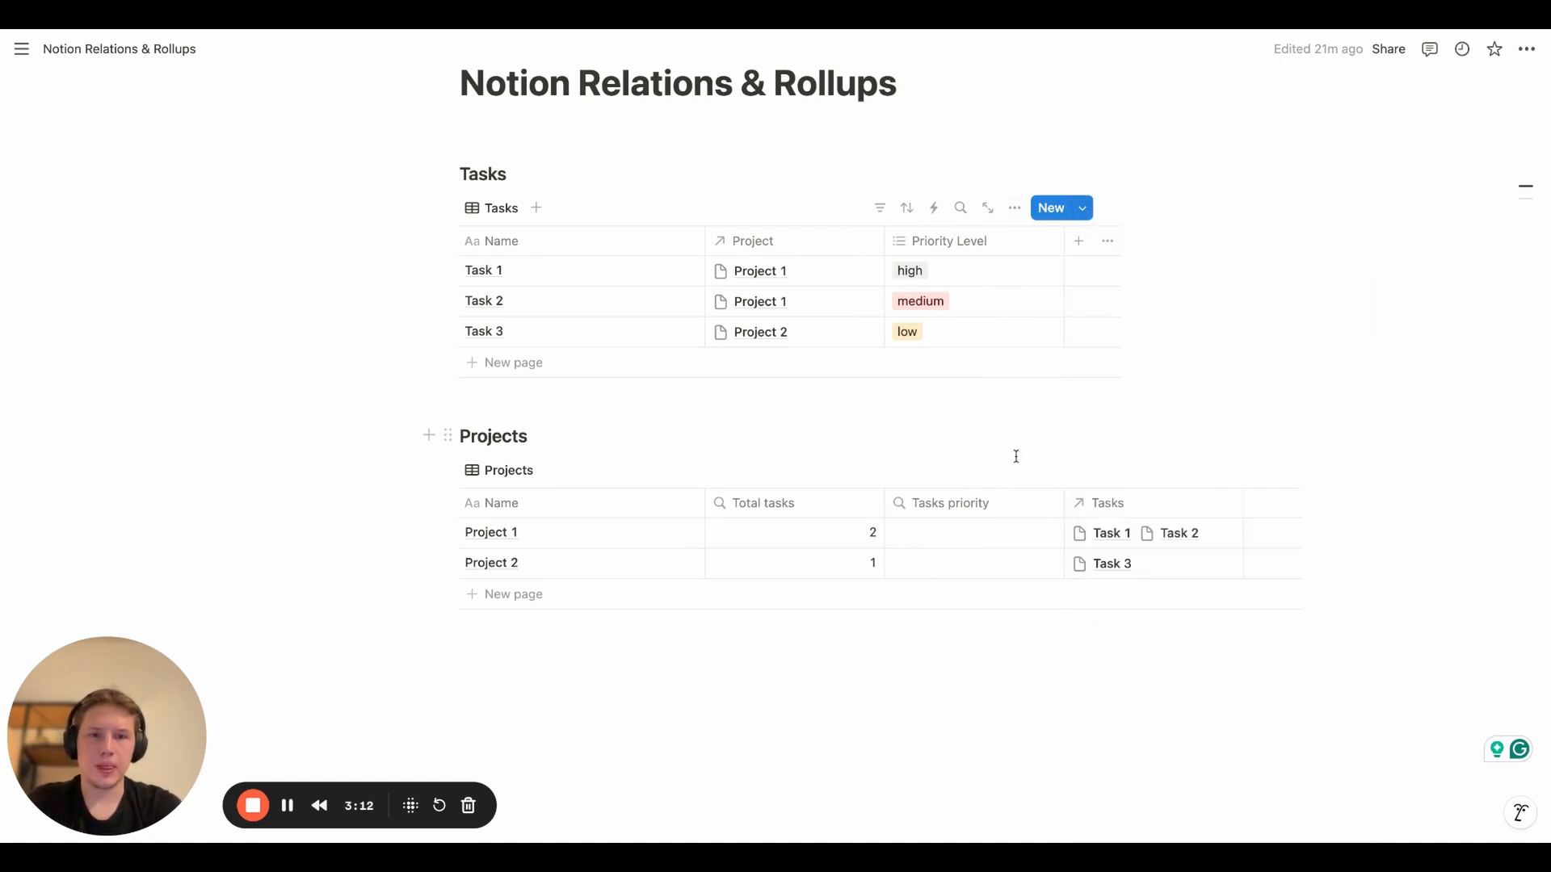
Reselect Priority Level as the Tasks priority rollup's property in the Projects table and set its calculation to Show unique values
{"action": "left_click", "coordinate": [974, 511]}
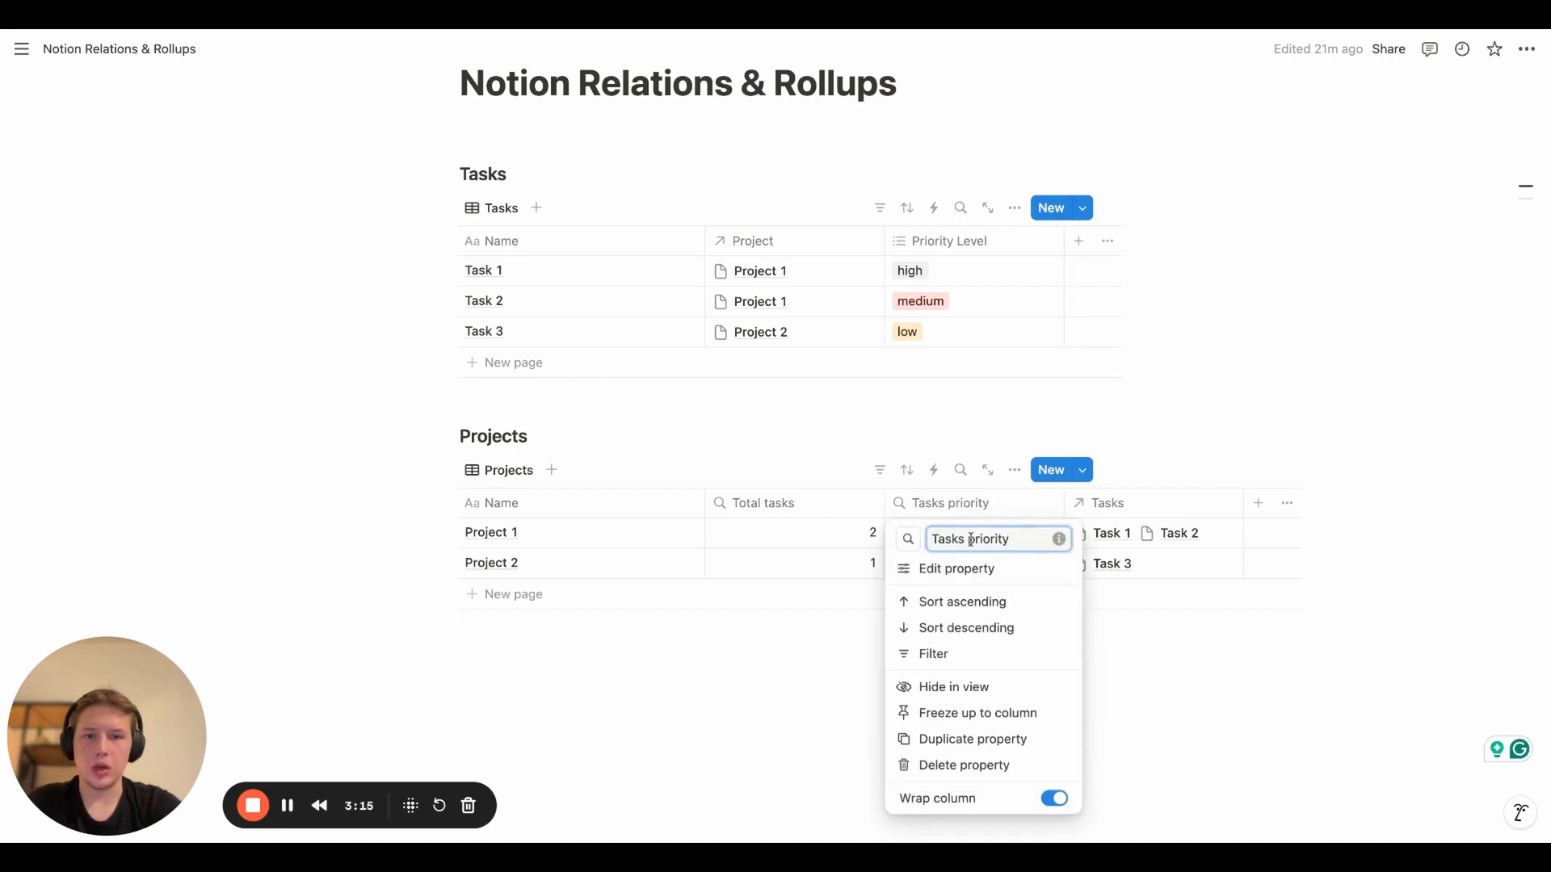
{"action": "left_click", "coordinate": [965, 571]}
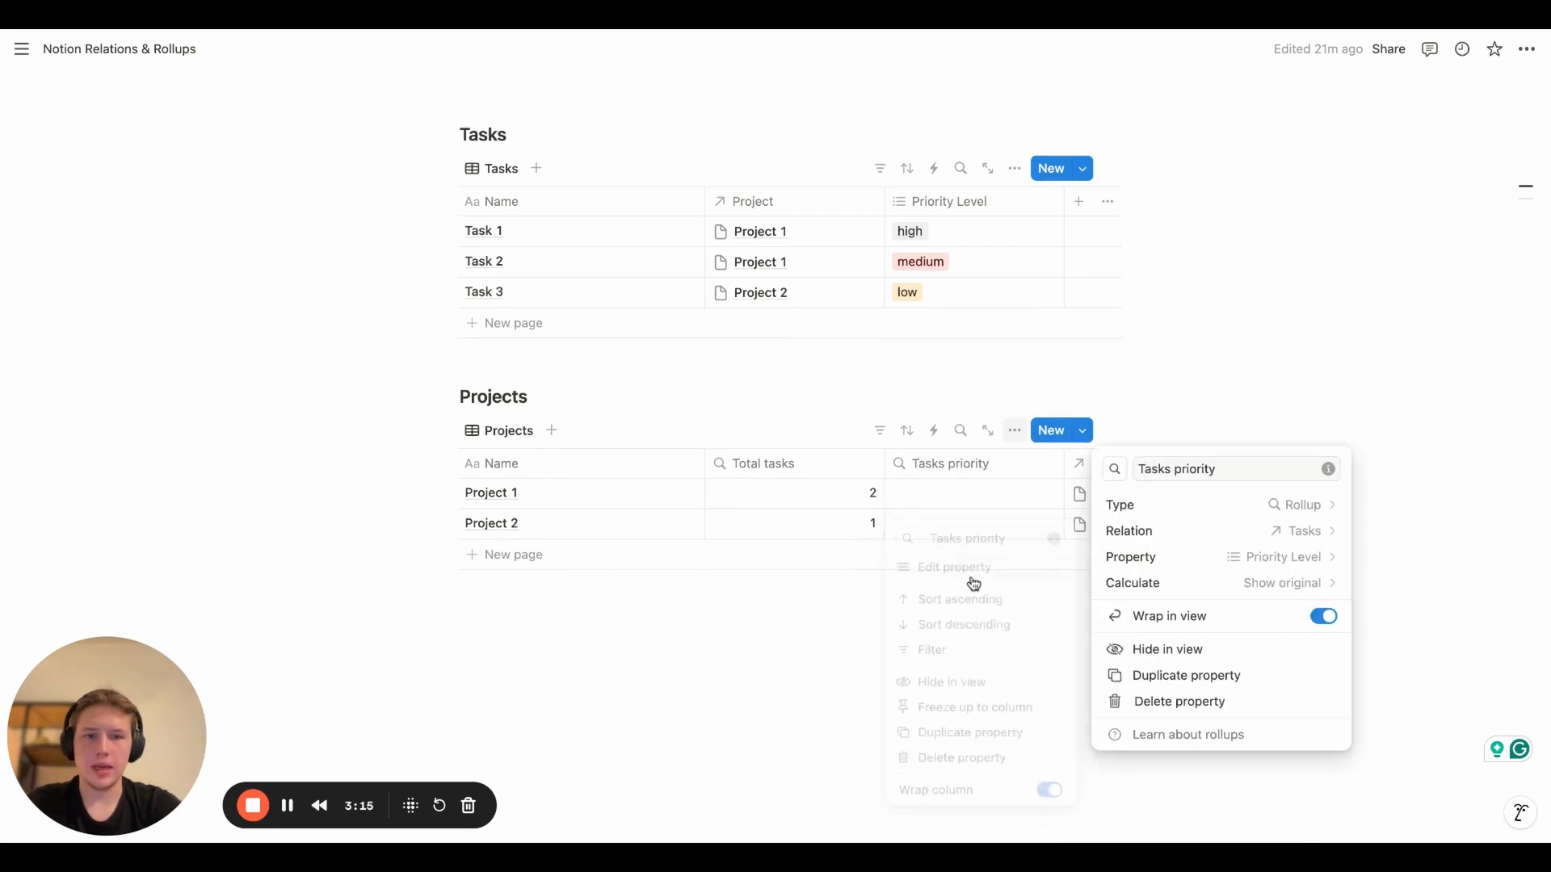
{"action": "left_click", "coordinate": [1268, 557]}
{"action": "left_click", "coordinate": [1250, 612]}
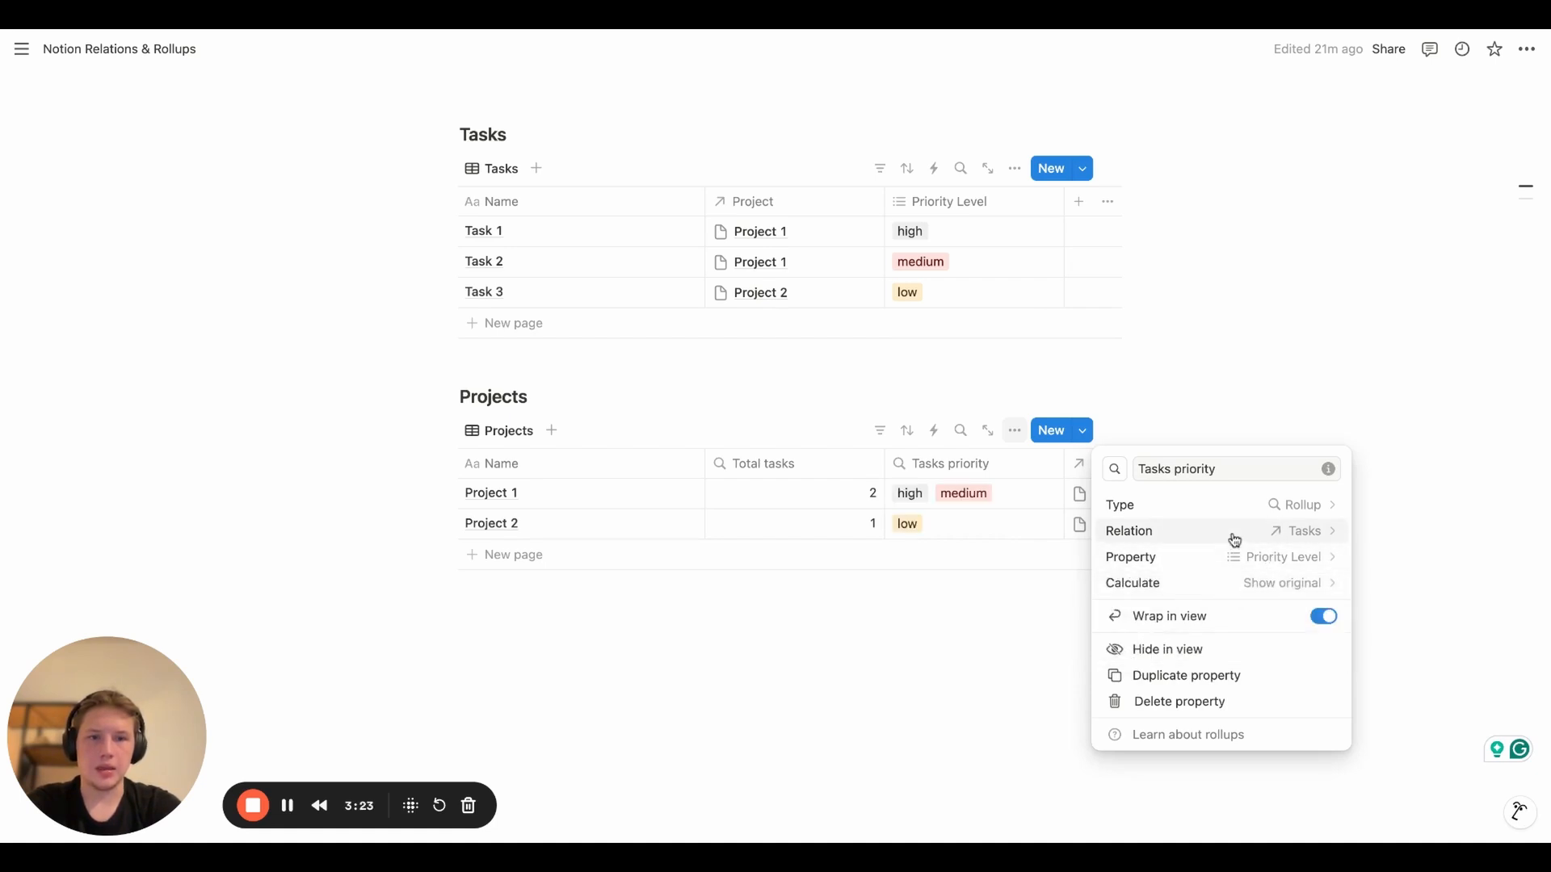
{"action": "left_click", "coordinate": [1250, 584]}
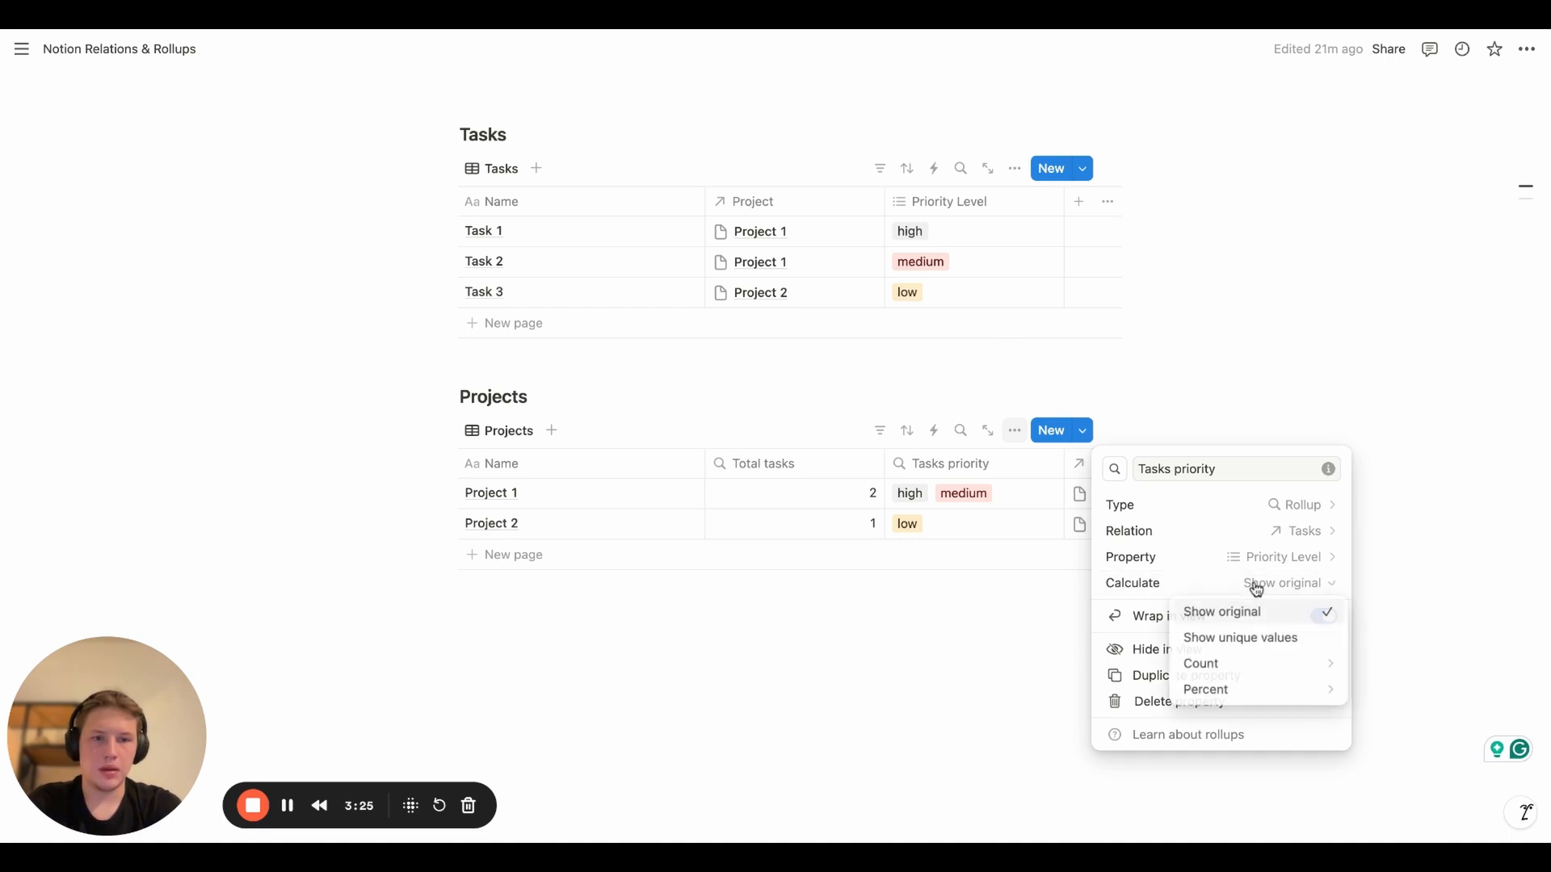
{"action": "left_click", "coordinate": [1244, 644]}
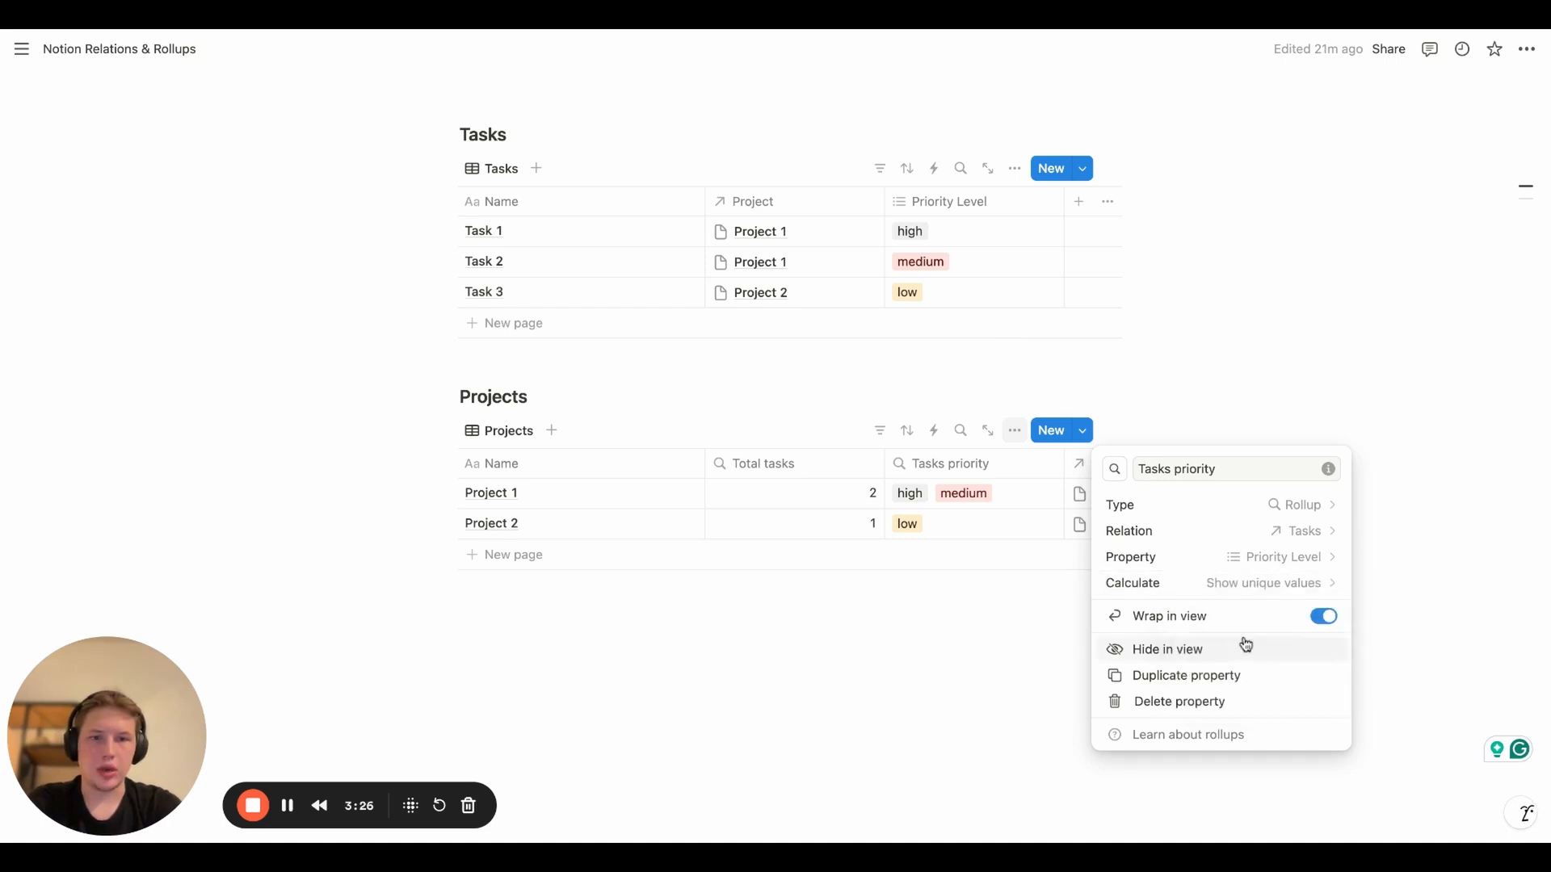
{"action": "left_click", "coordinate": [1038, 606]}
Add medium and low to the Priority Level of Task 1
{"action": "left_click", "coordinate": [990, 236]}
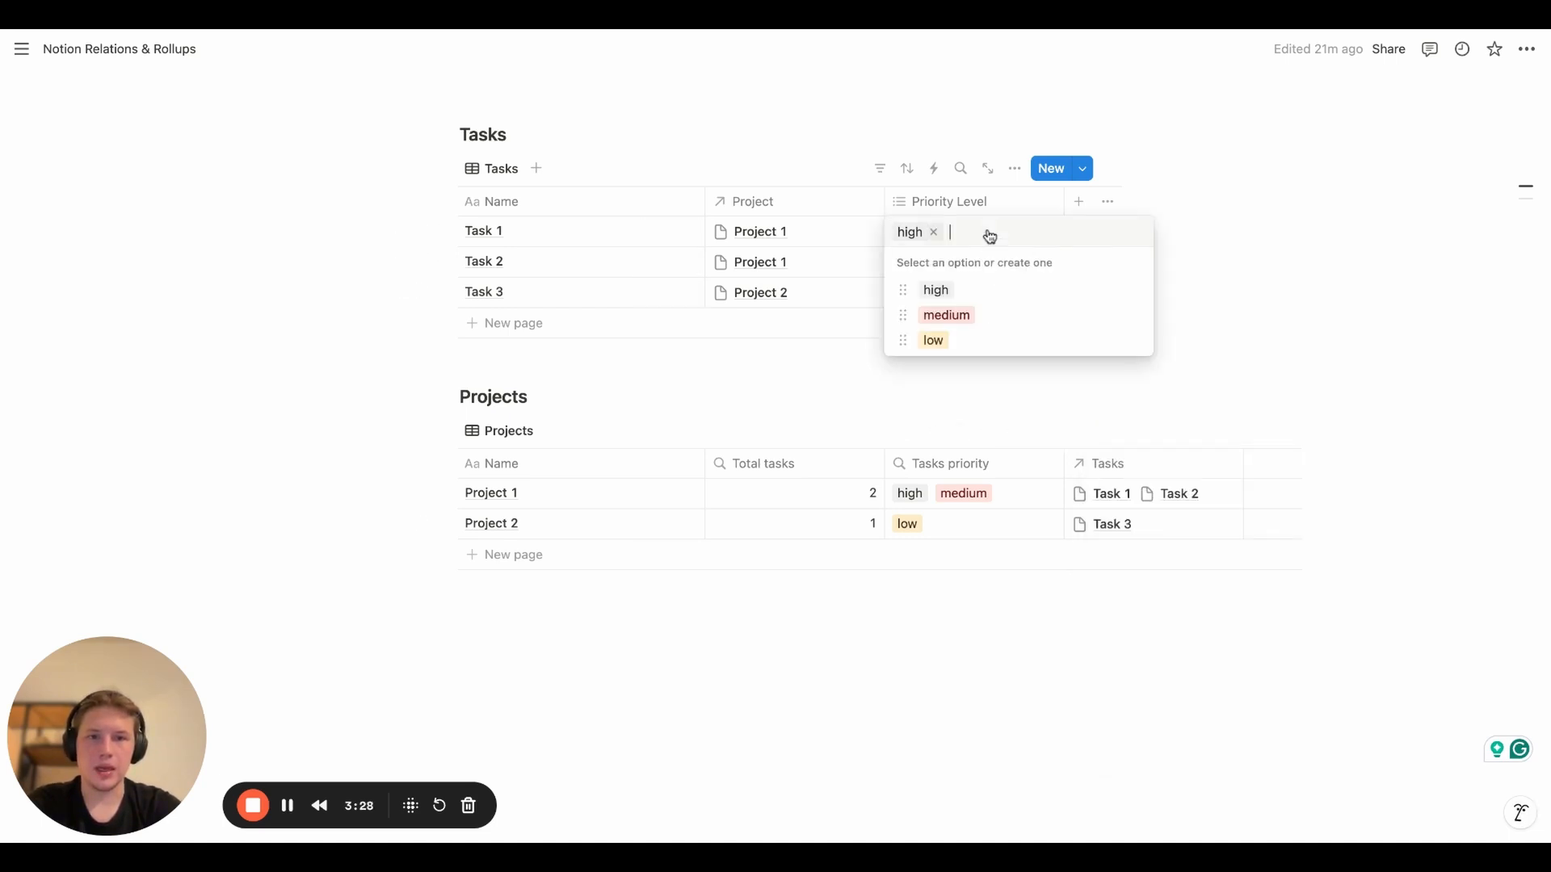
{"action": "left_click", "coordinate": [956, 325]}
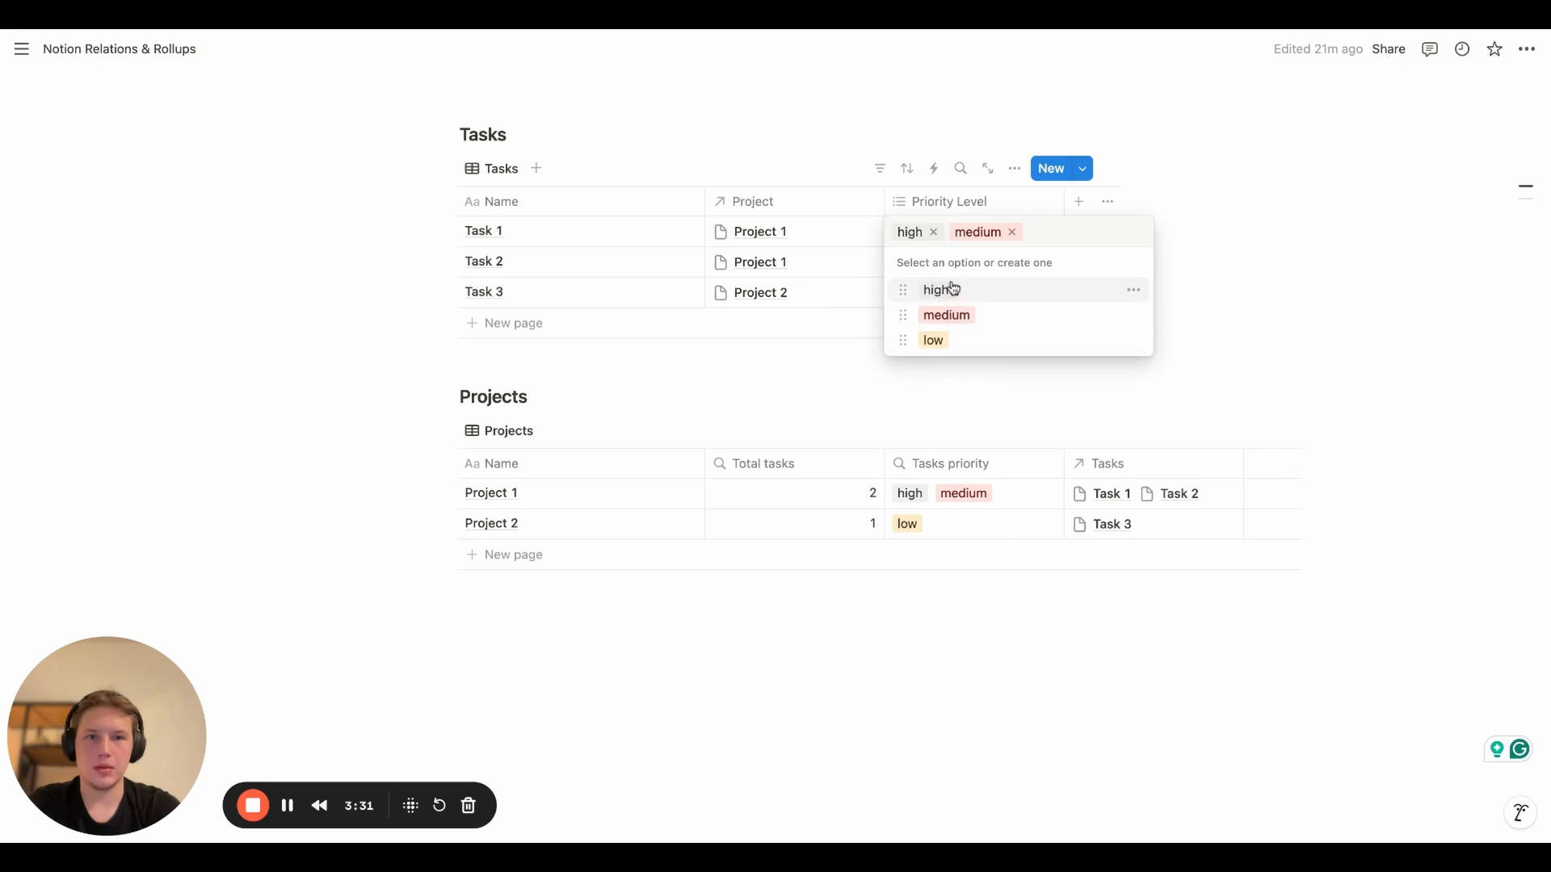
{"action": "left_click", "coordinate": [934, 341]}
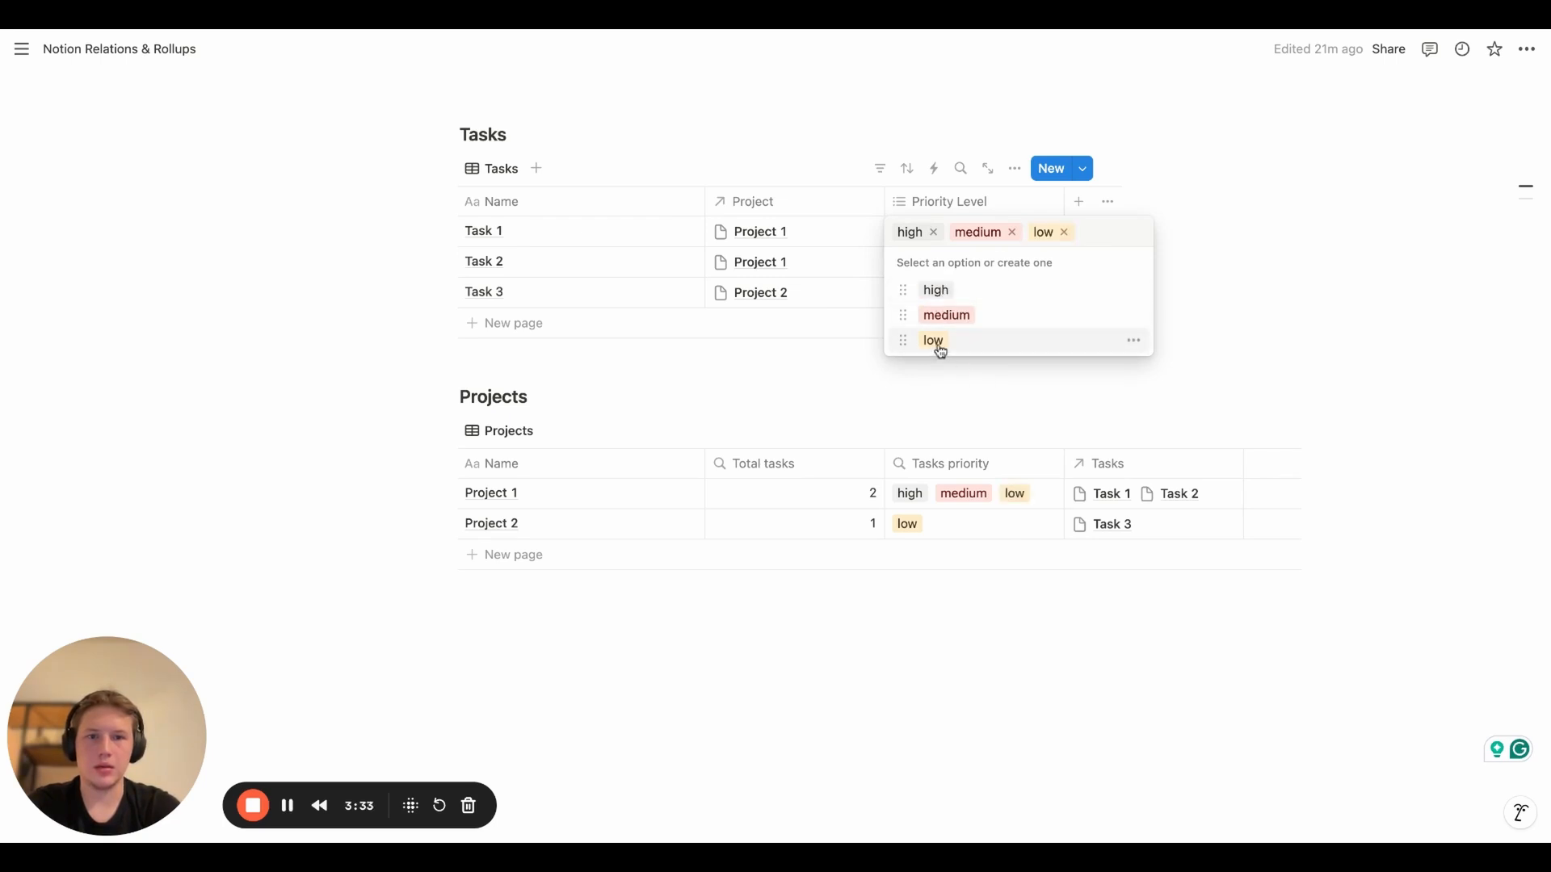
{"action": "key", "text": "Escape"}
Add high and low to the Priority Level of Task 2
{"action": "left_click", "coordinate": [978, 271]}
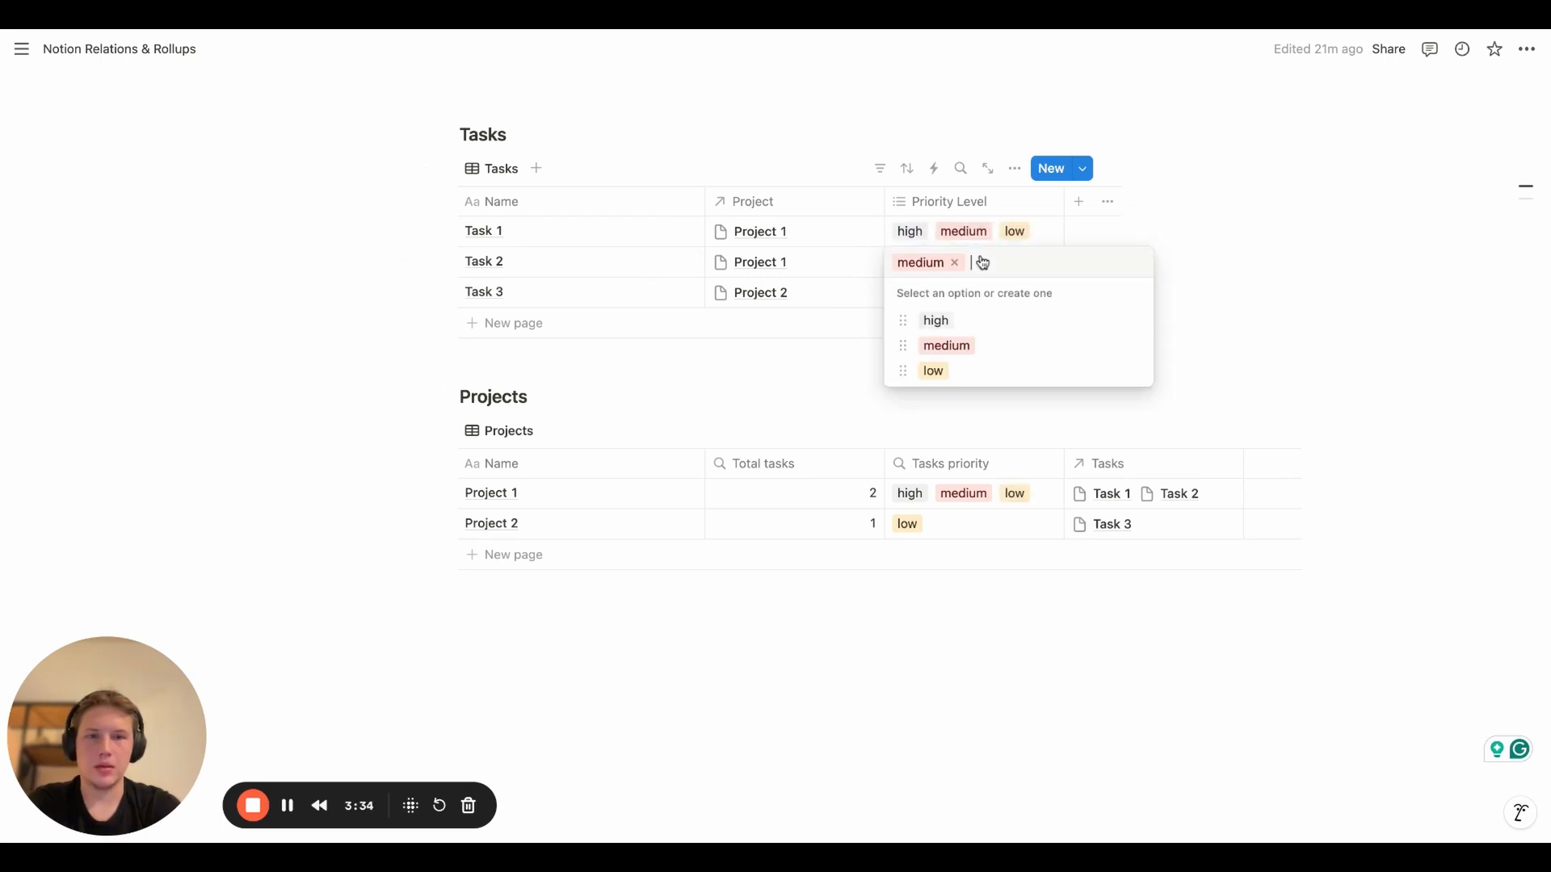
{"action": "left_click", "coordinate": [935, 320]}
{"action": "key", "text": "Escape"}
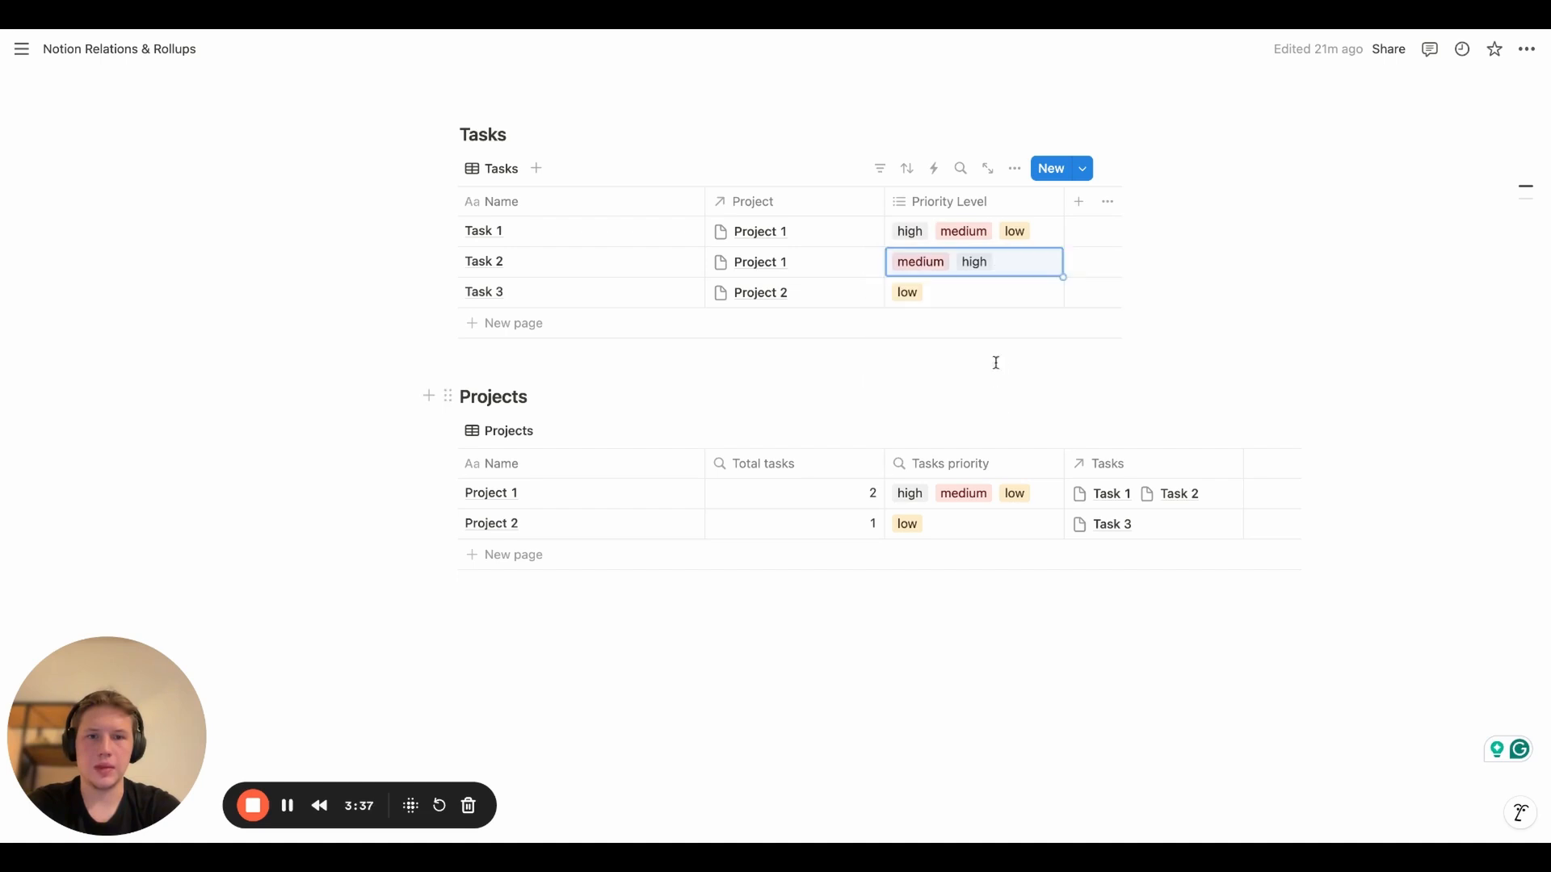
{"action": "left_click", "coordinate": [1016, 275]}
{"action": "left_click", "coordinate": [930, 371]}
{"action": "key", "text": "Escape"}
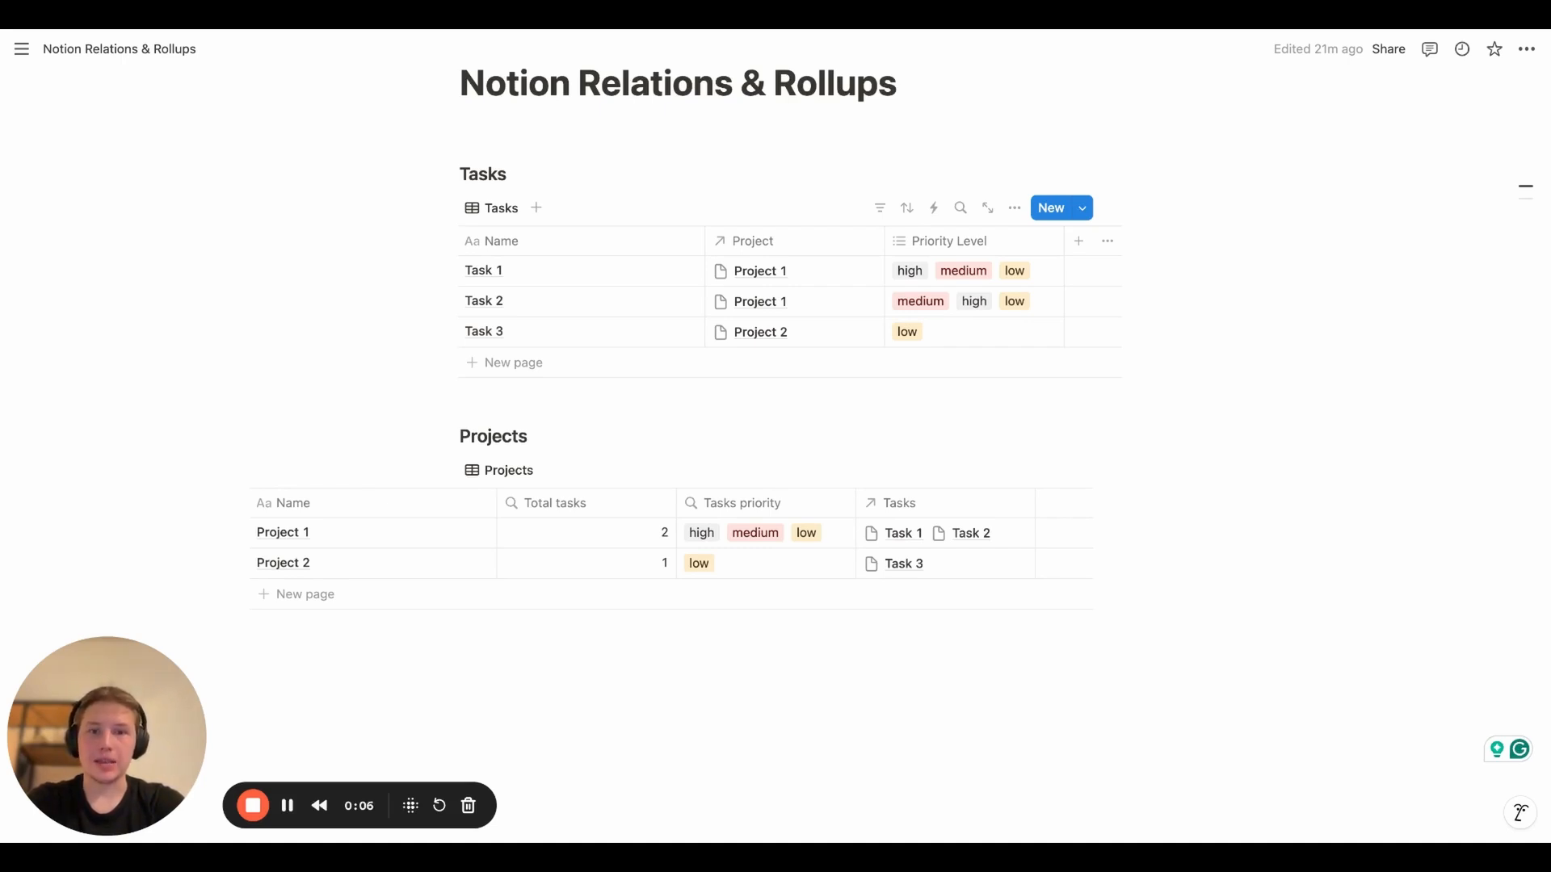
Add a property named "Points" to the Tasks table and change its type to Number
{"action": "left_click", "coordinate": [1079, 243]}
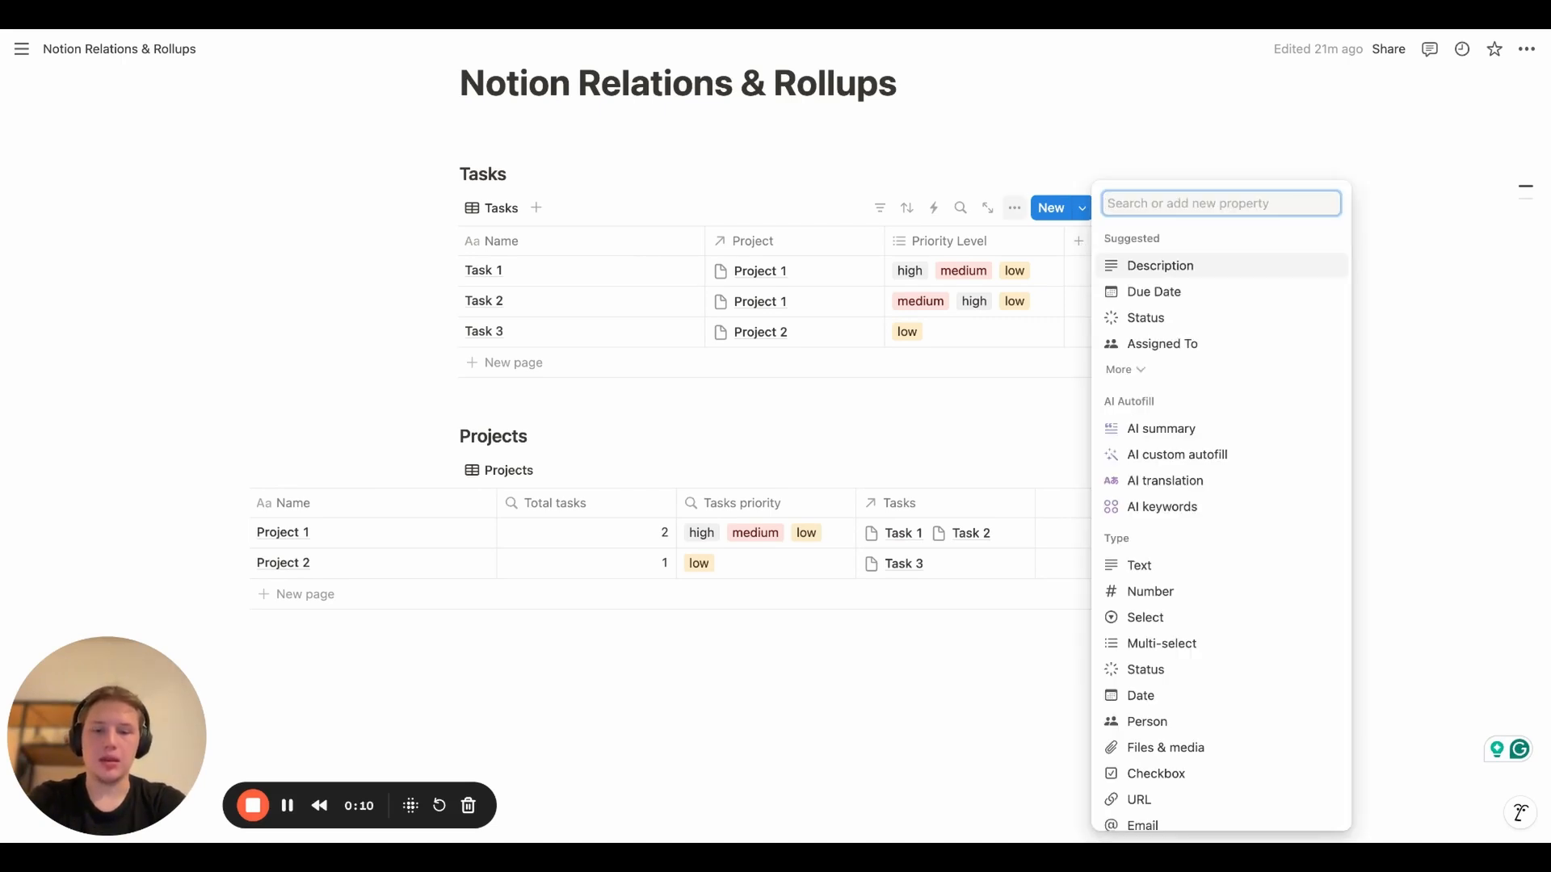
{"action": "type", "text": "Points"}
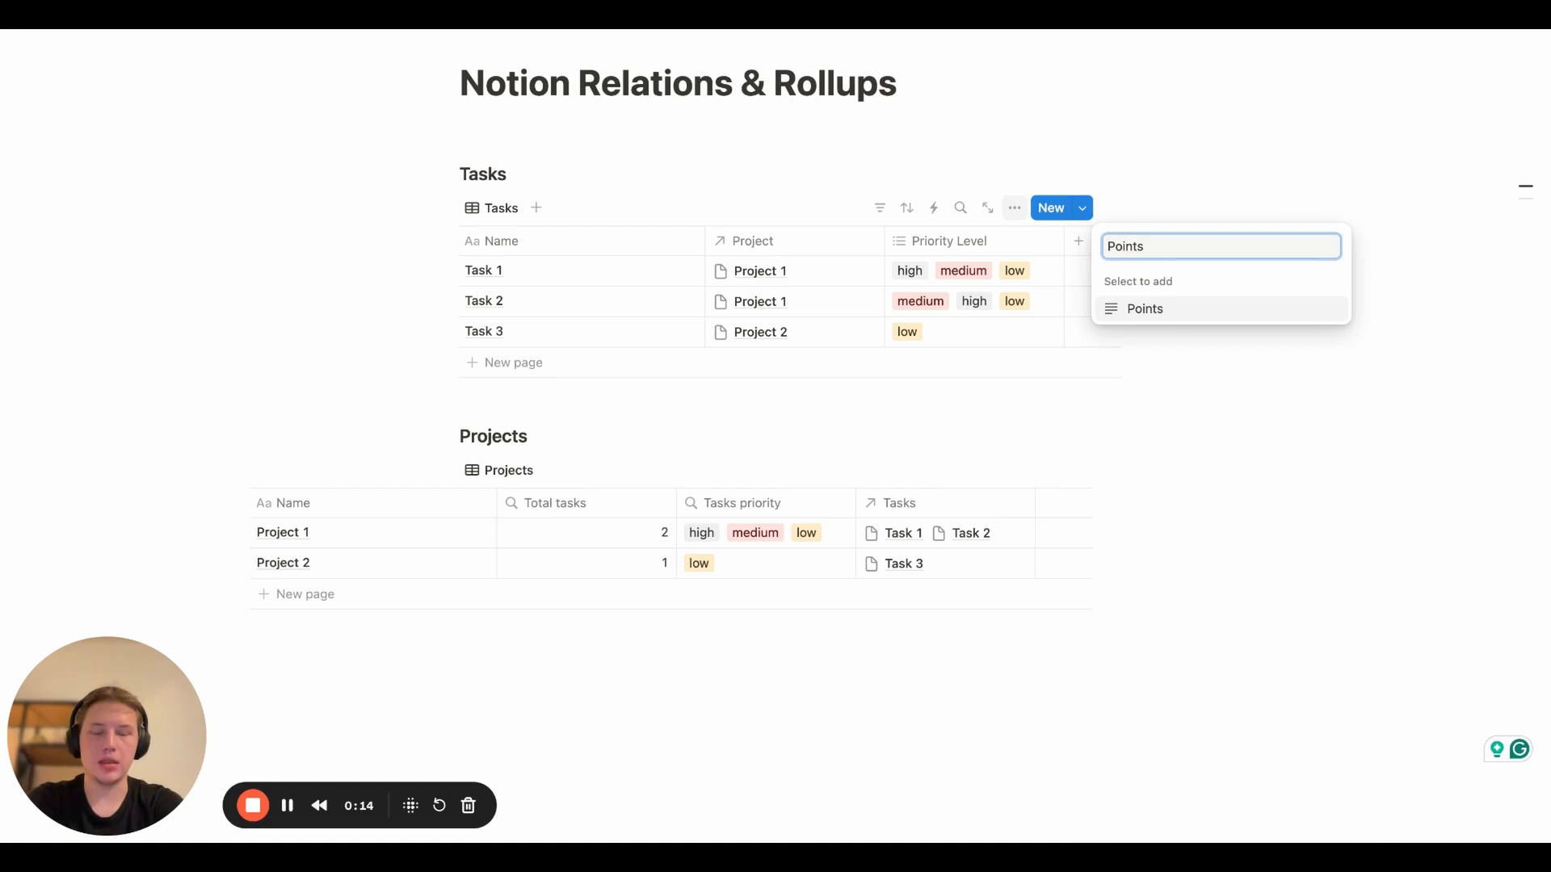
{"action": "key", "text": "Return"}
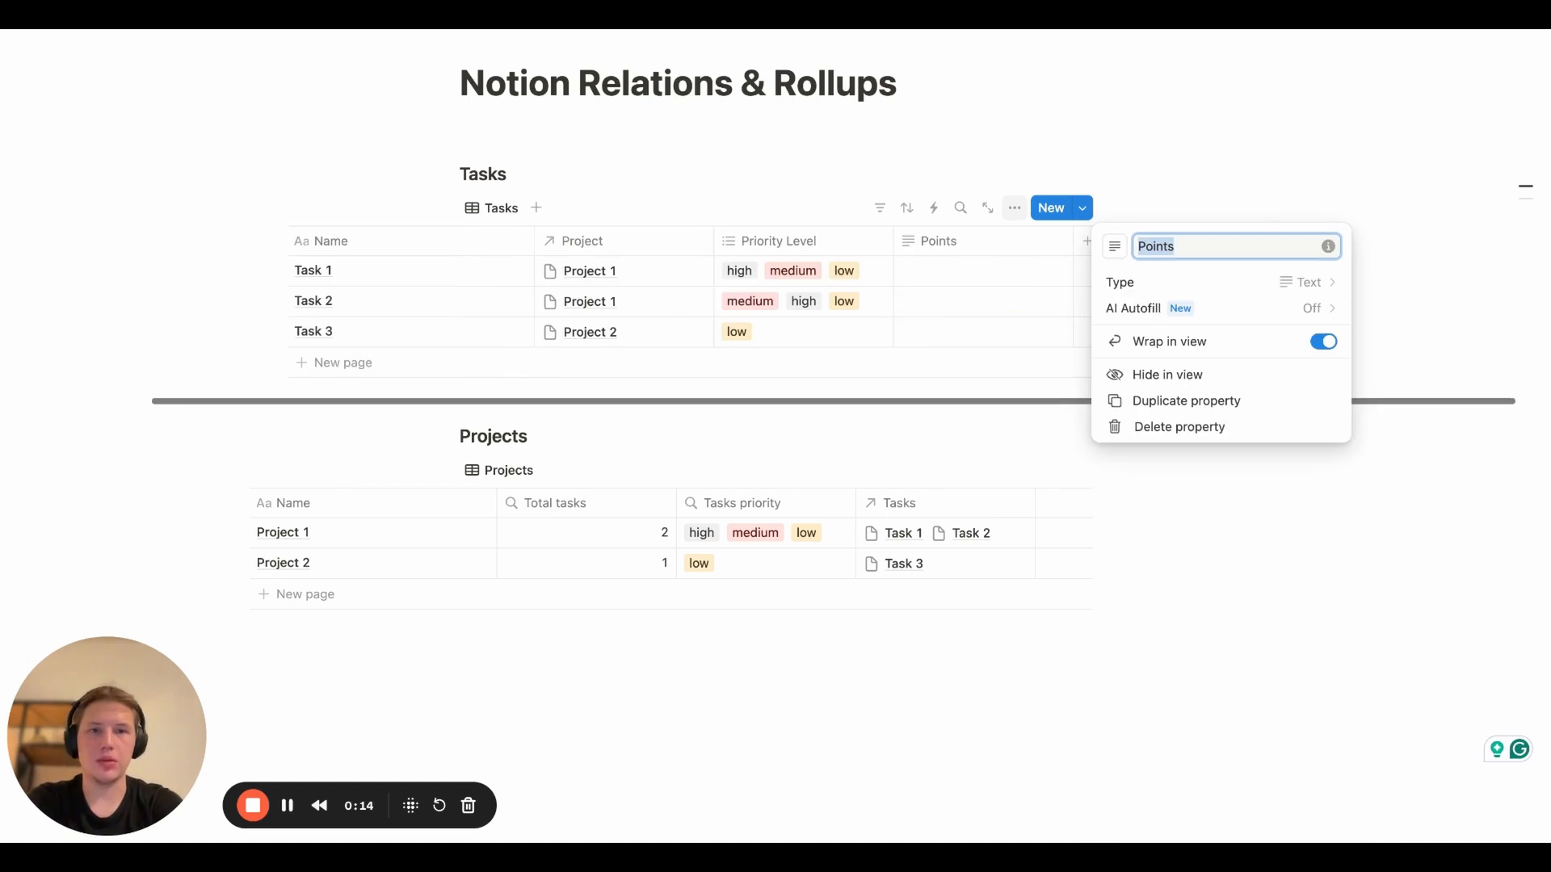
{"action": "left_click", "coordinate": [1249, 279]}
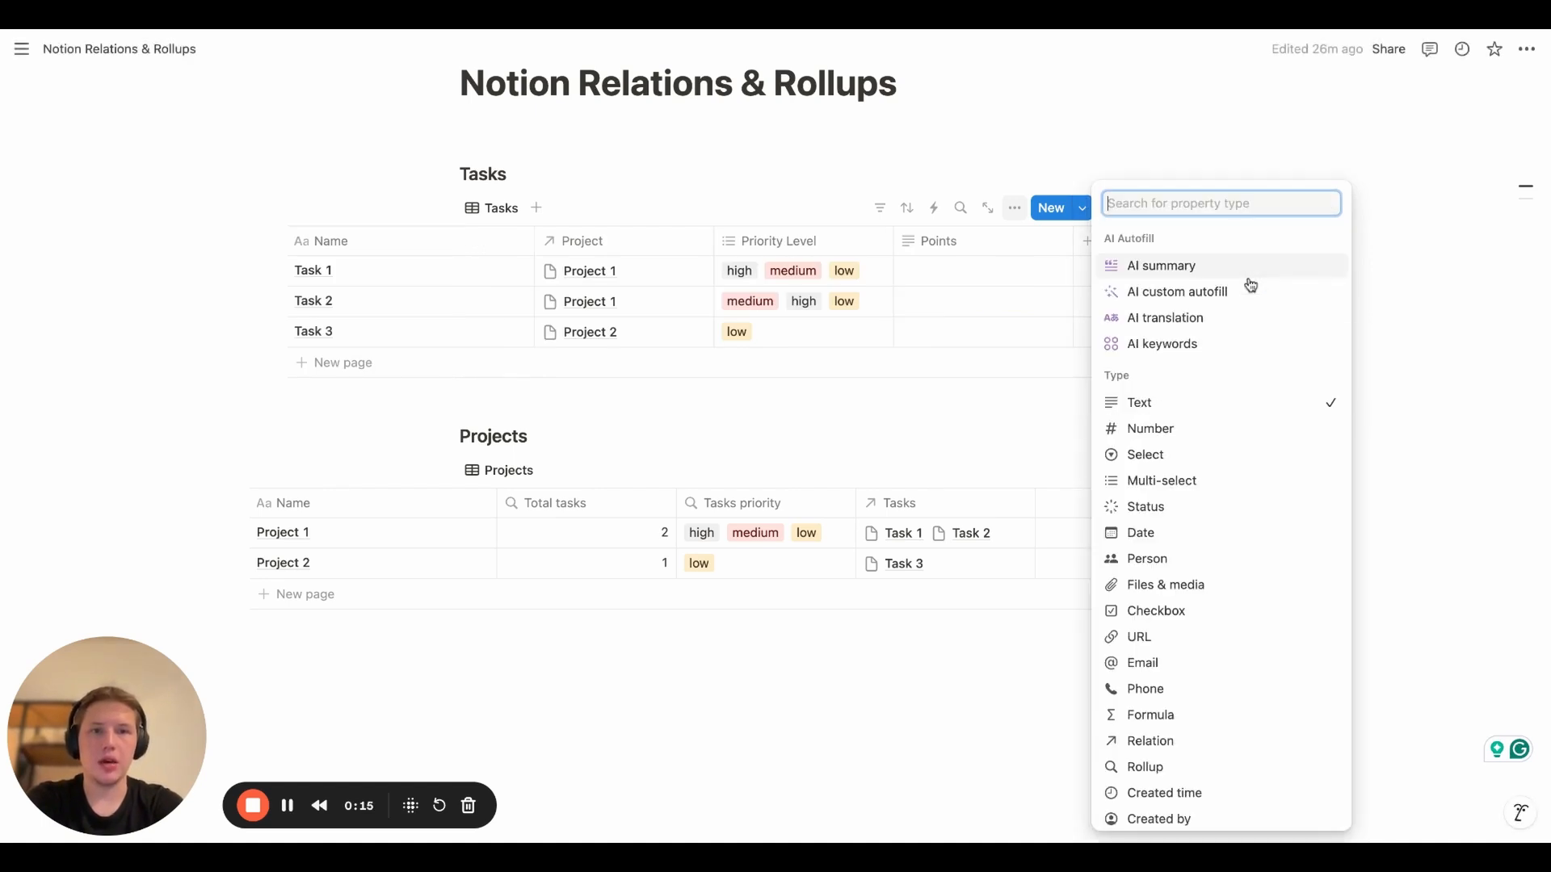
{"action": "left_click", "coordinate": [1181, 429]}
Enter Points values of 1 for Task 1, 2 for Task 2 and 3 for Task 3
{"action": "left_click", "coordinate": [1002, 279]}
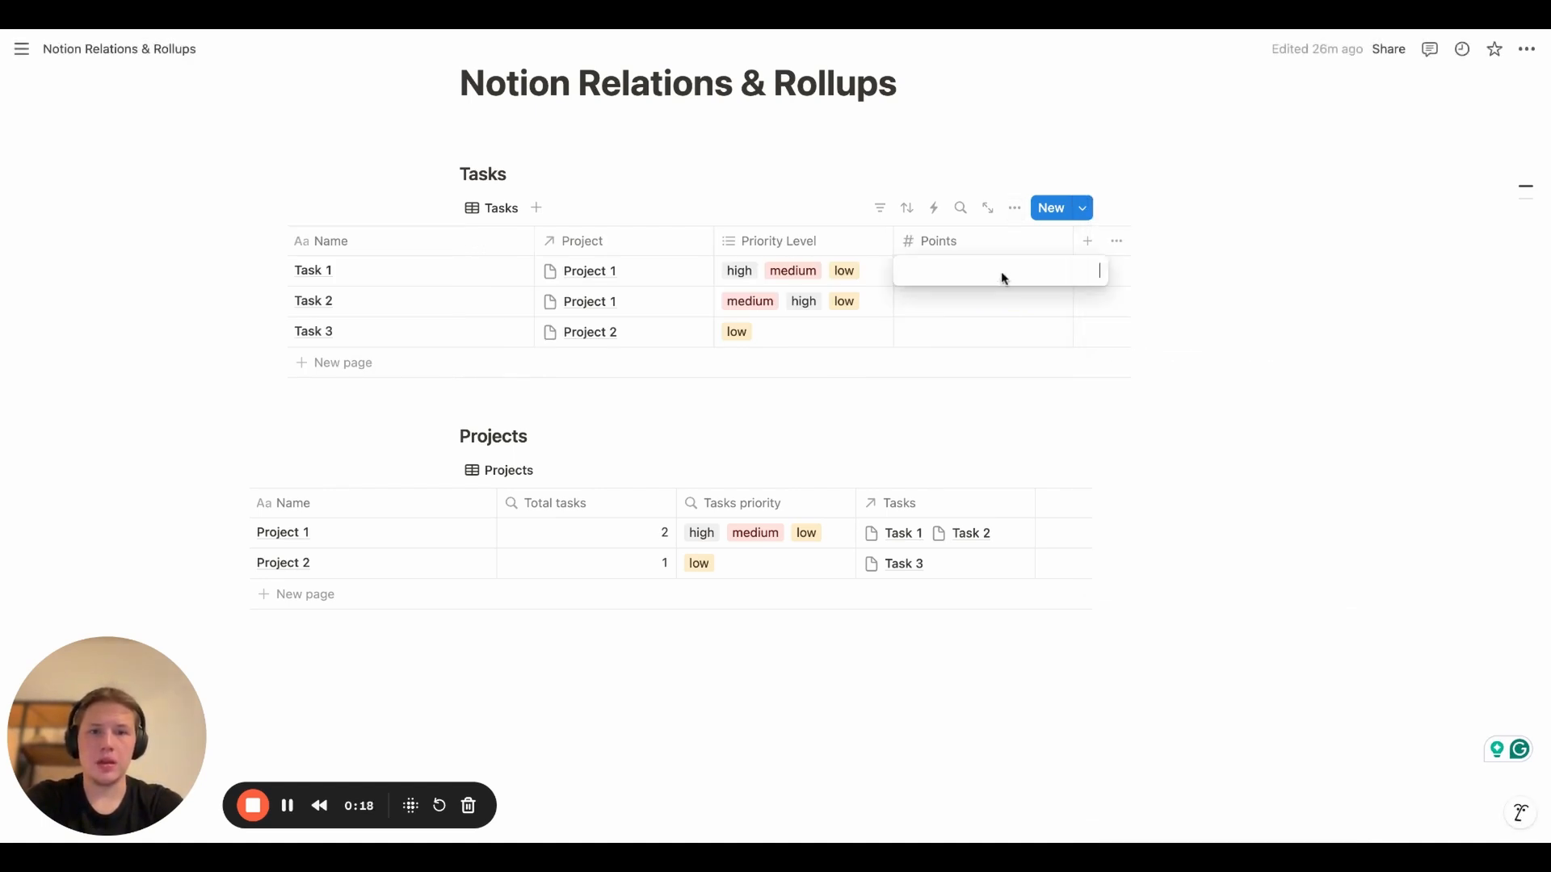
{"action": "type", "text": "1"}
{"action": "key", "text": "Return"}
{"action": "left_click", "coordinate": [995, 300]}
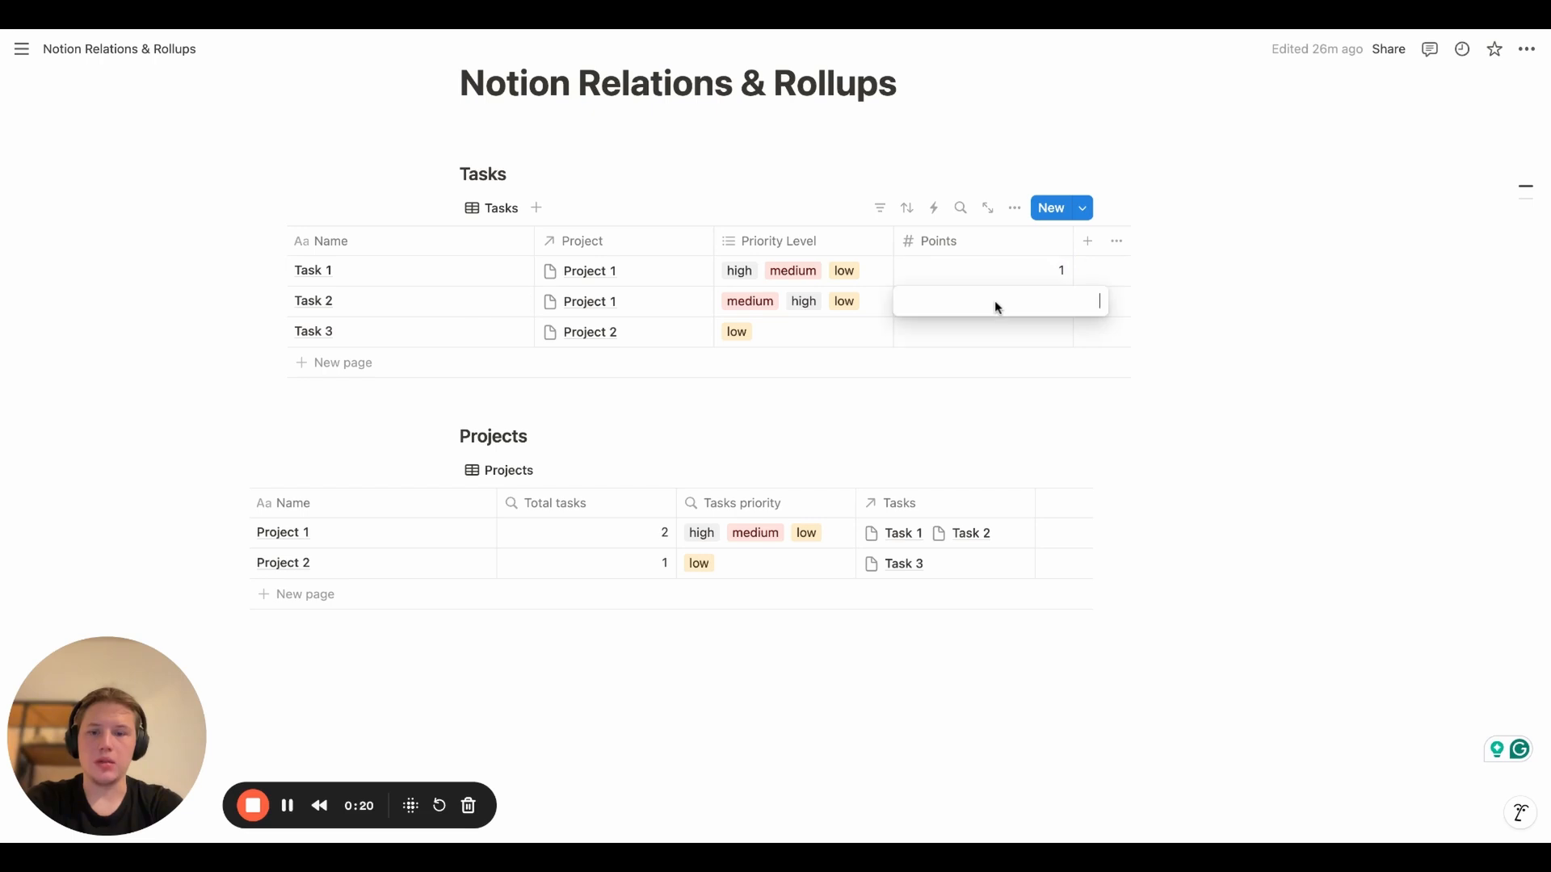
{"action": "type", "text": "2"}
{"action": "key", "text": "Return"}
{"action": "left_click", "coordinate": [983, 330]}
{"action": "type", "text": "3"}
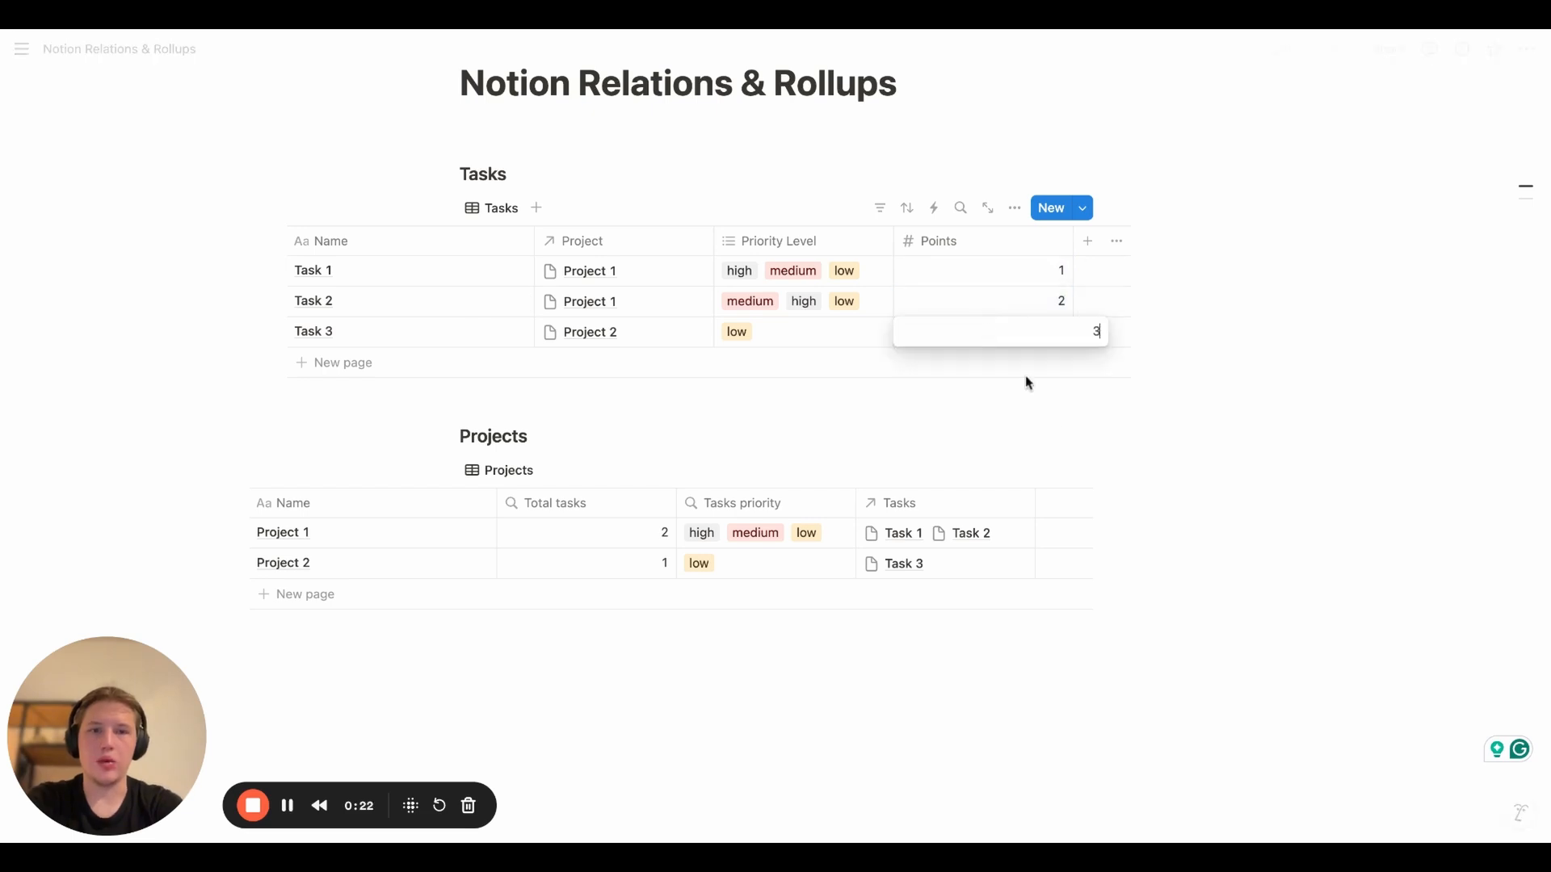
{"action": "key", "text": "Return"}
Add a property named "Points total" to the Projects table and change its type to Rollup
{"action": "scroll", "coordinate": [927, 514], "scroll_direction": "left", "scroll_amount": 3}
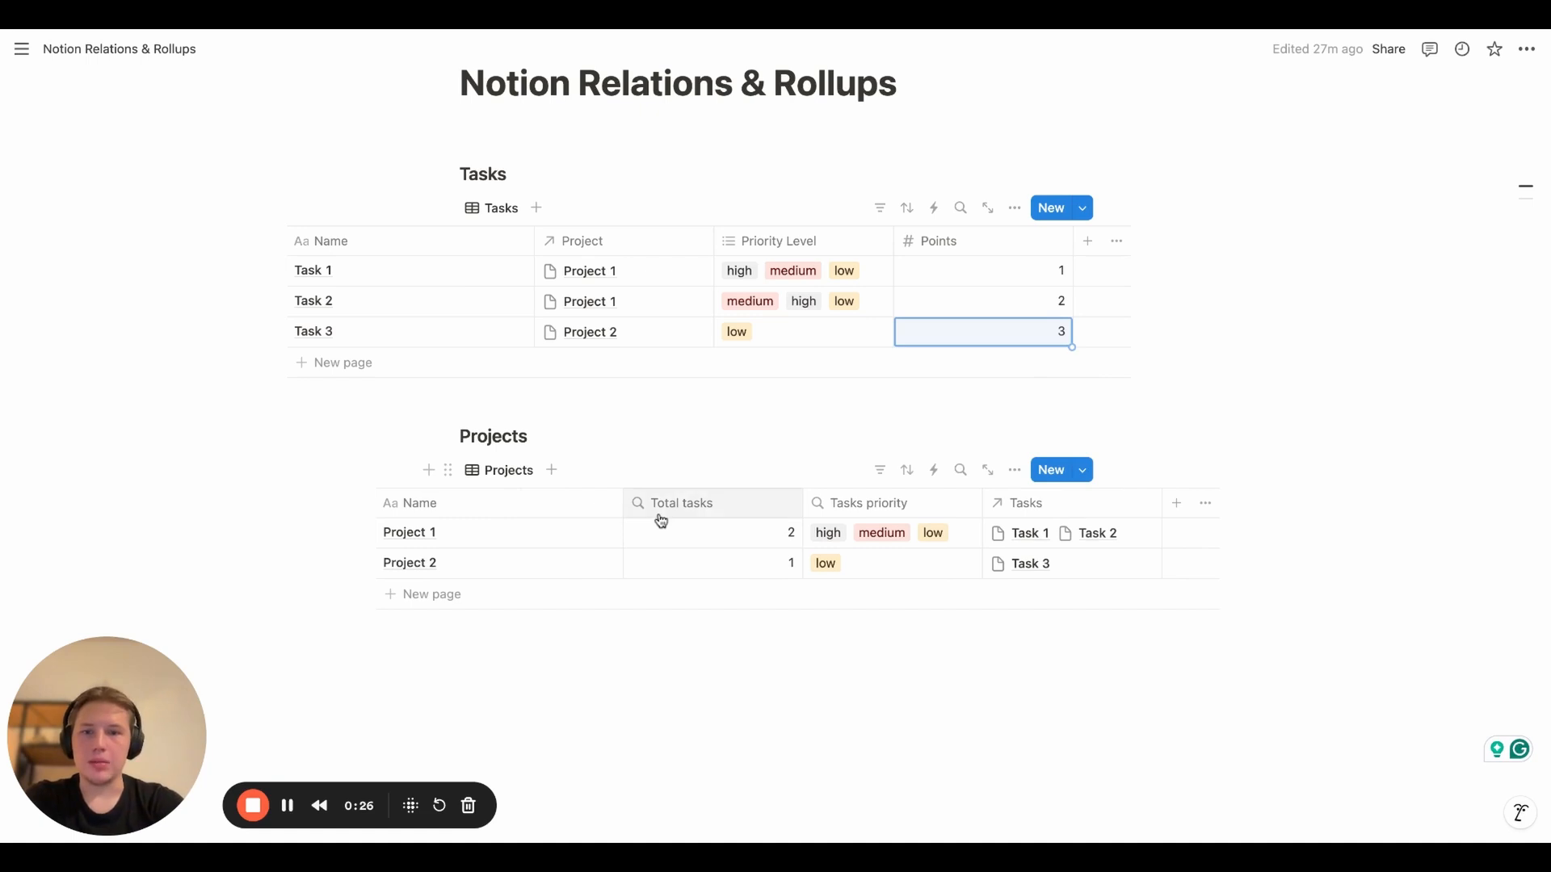
{"action": "scroll", "coordinate": [838, 555], "scroll_direction": "right", "scroll_amount": 2}
{"action": "scroll", "coordinate": [839, 555], "scroll_direction": "right", "scroll_amount": 2}
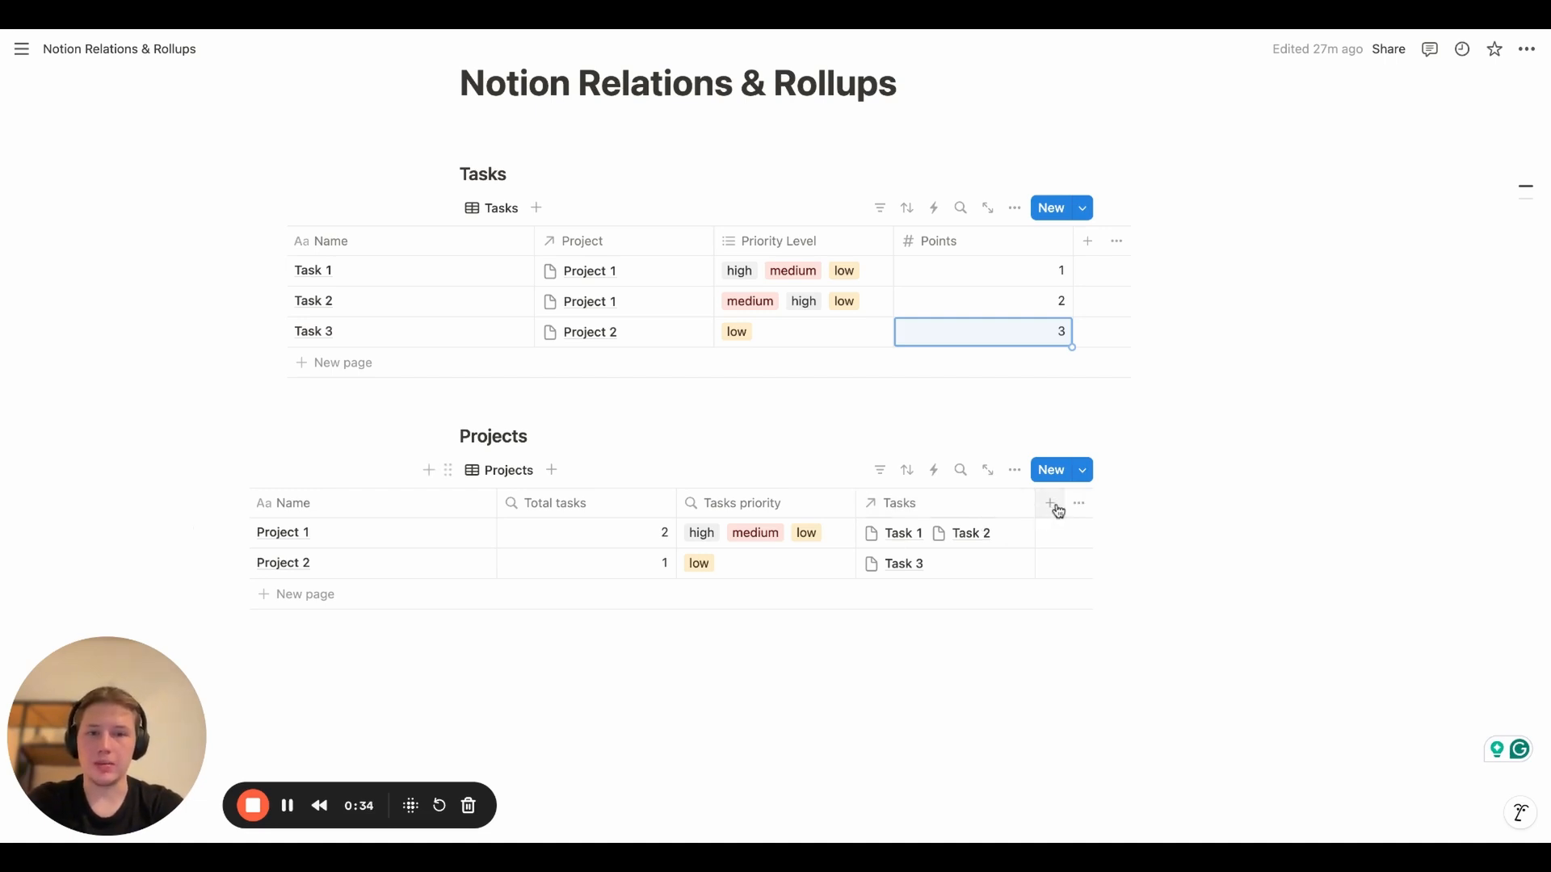
{"action": "left_click", "coordinate": [1050, 505]}
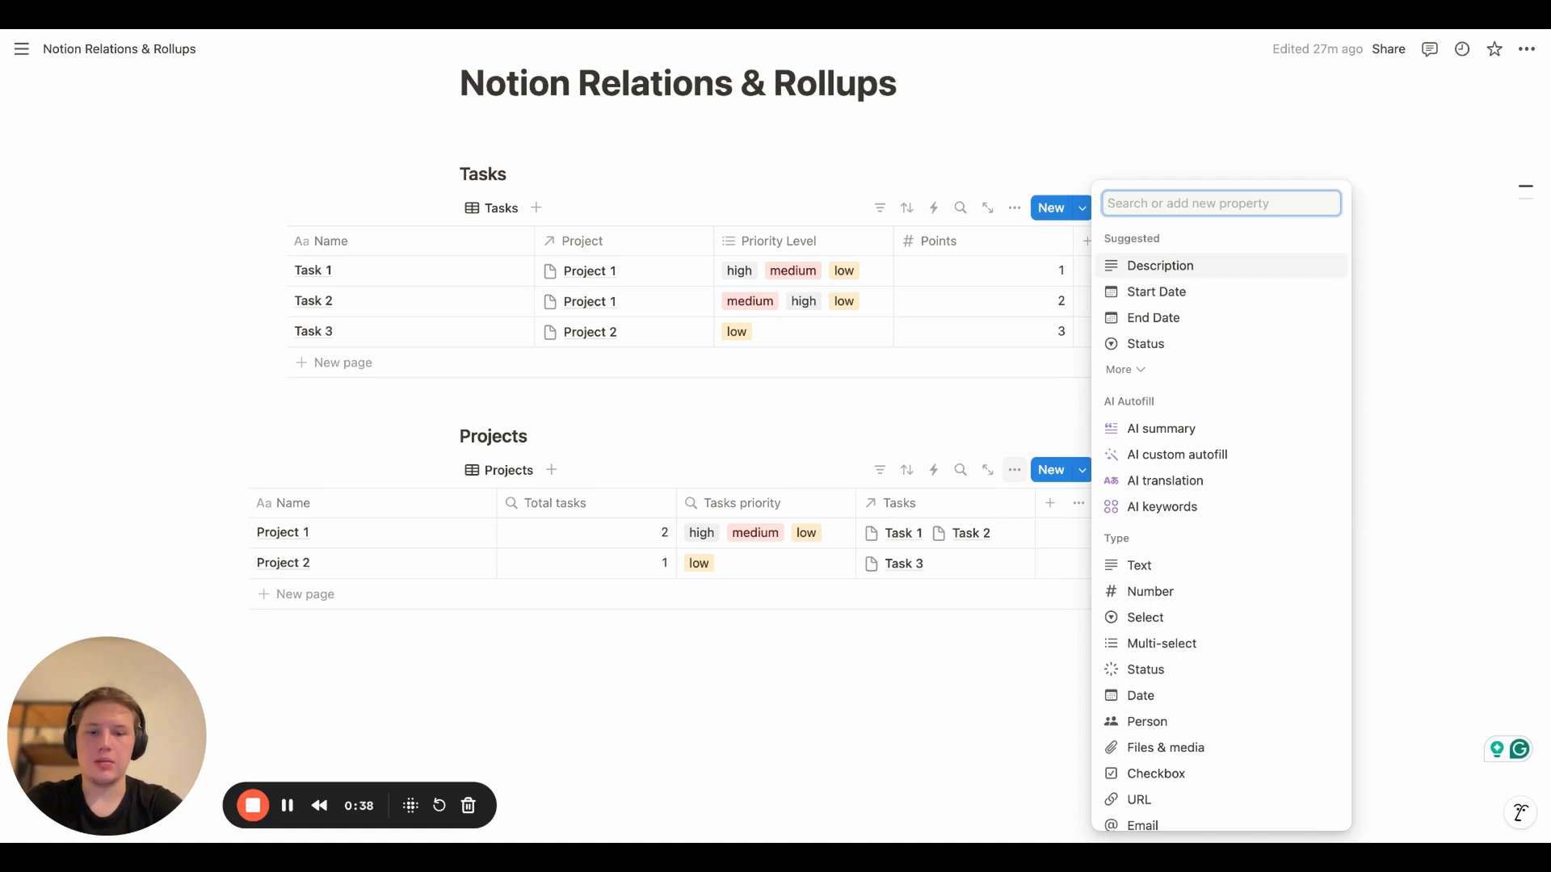
{"action": "type", "text": "Points total"}
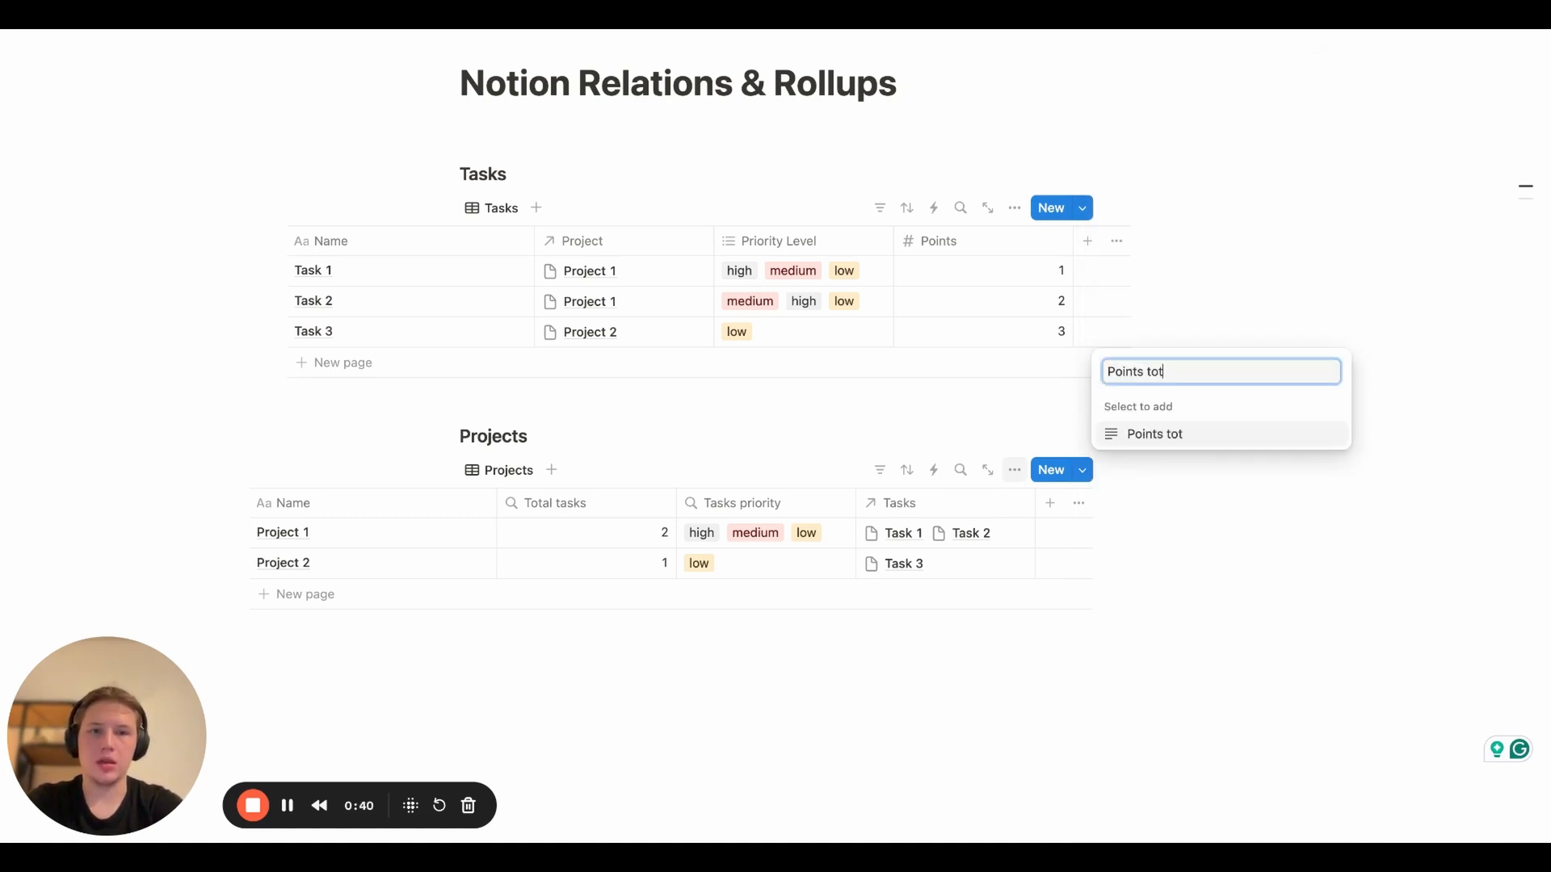
{"action": "key", "text": "Return"}
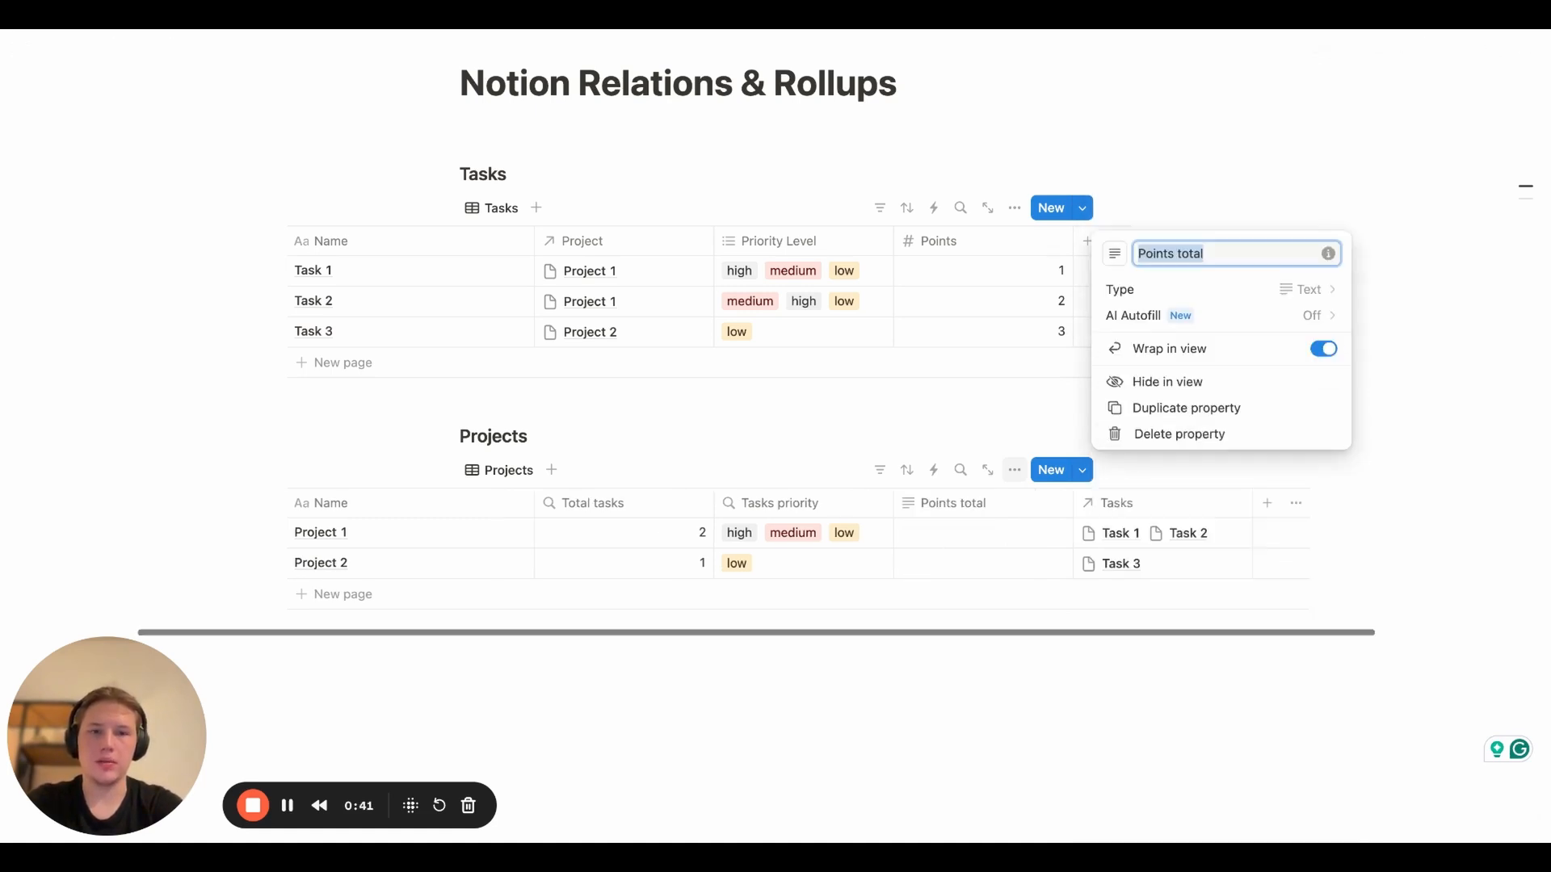
{"action": "left_click", "coordinate": [1273, 290]}
{"action": "type", "text": "rol"}
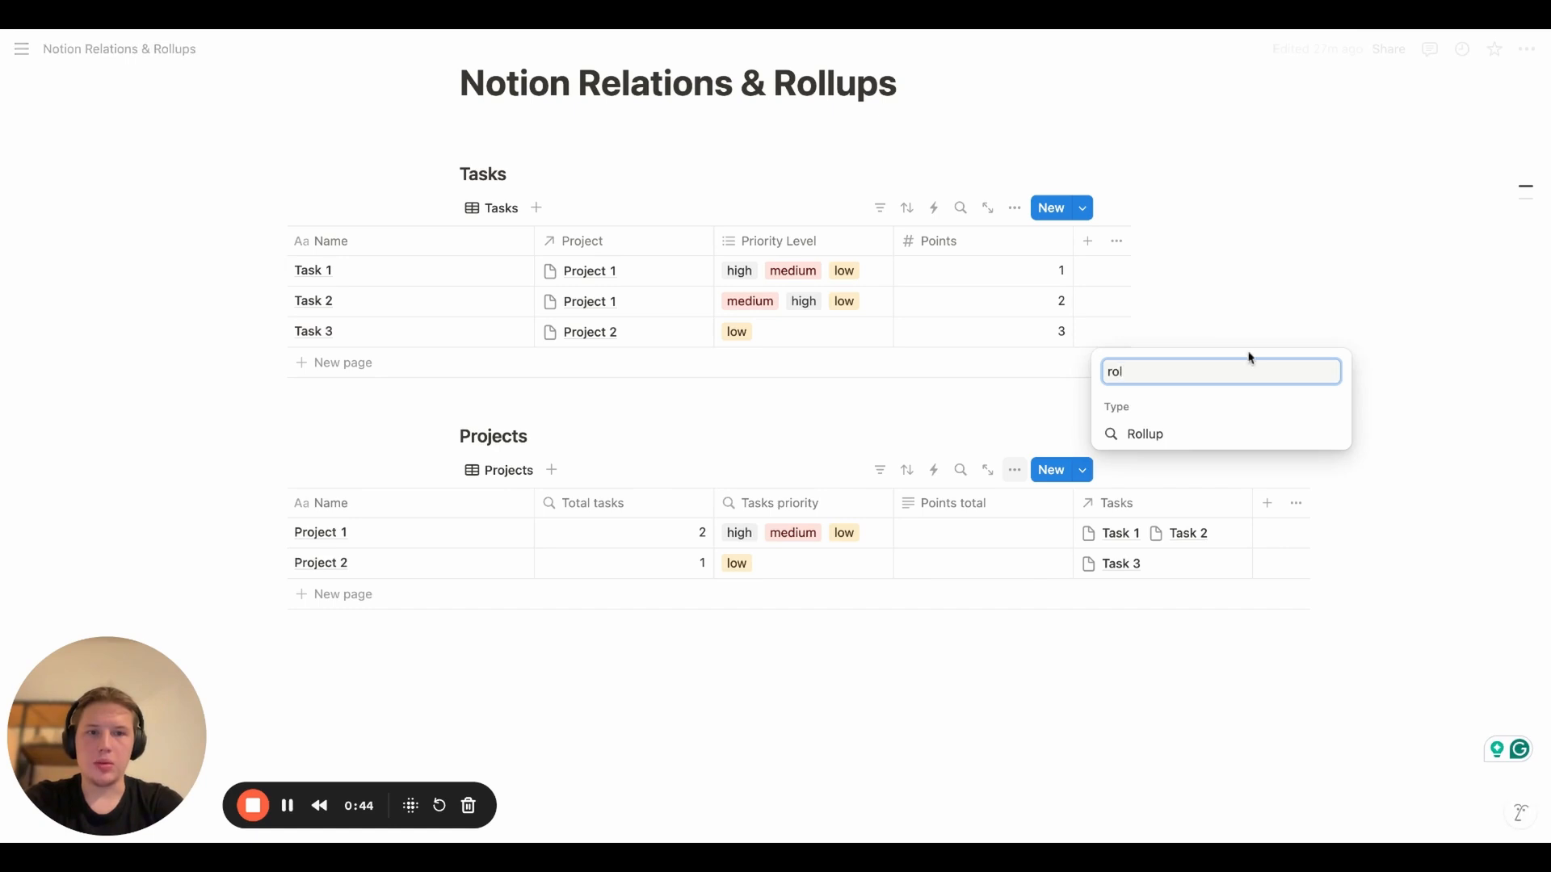
{"action": "left_click", "coordinate": [1209, 431]}
Configure the Points total rollup to use the Tasks relation and the Points property, calculated as Sum
{"action": "left_click", "coordinate": [1214, 234]}
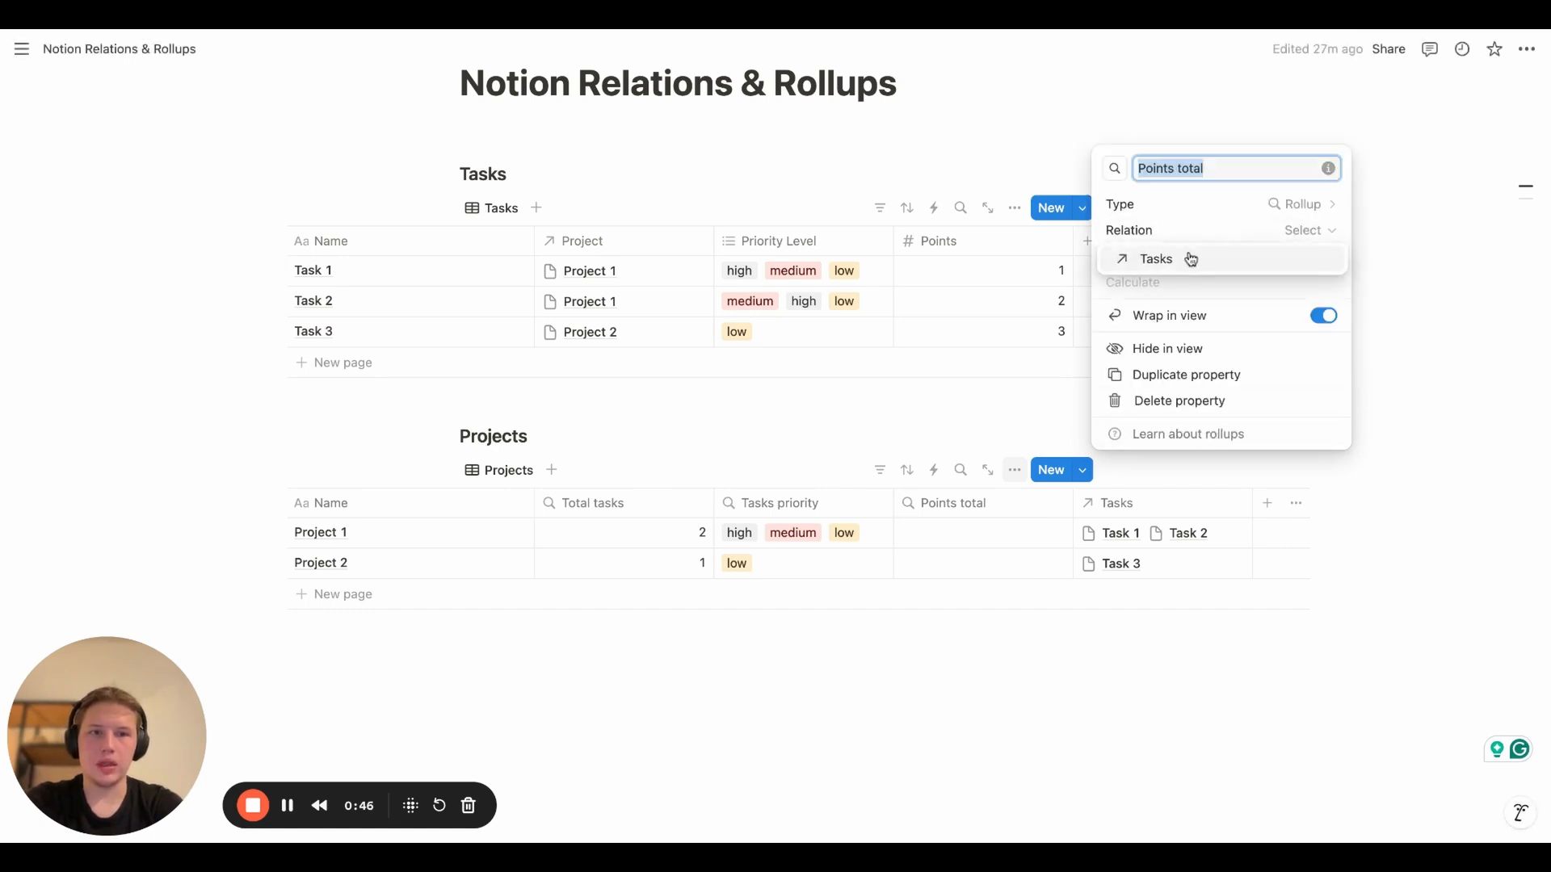
{"action": "left_click", "coordinate": [1187, 256]}
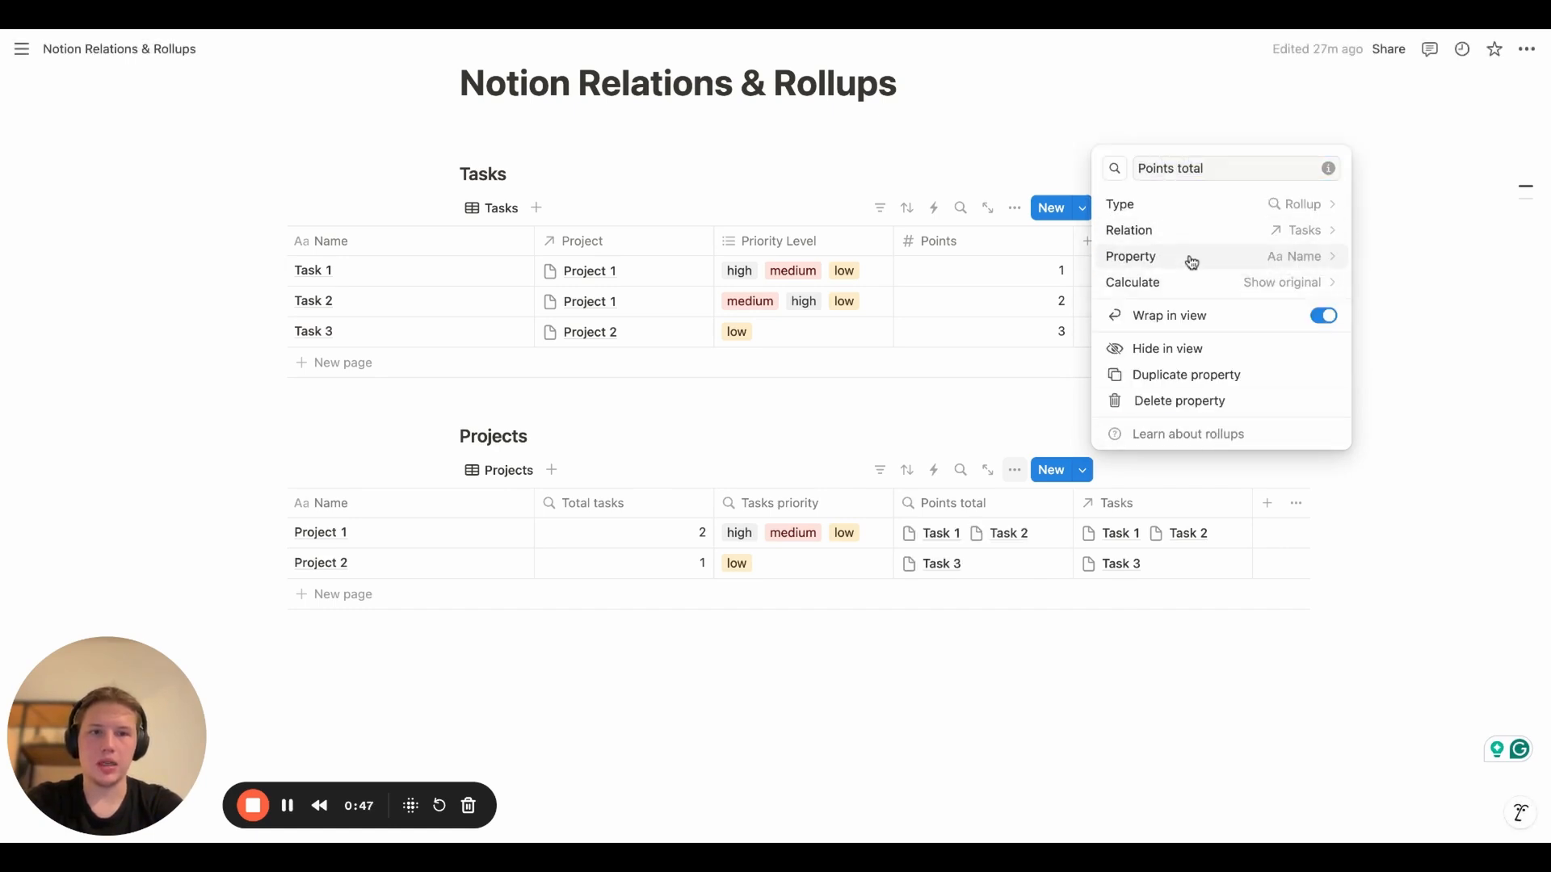
{"action": "left_click", "coordinate": [1233, 259]}
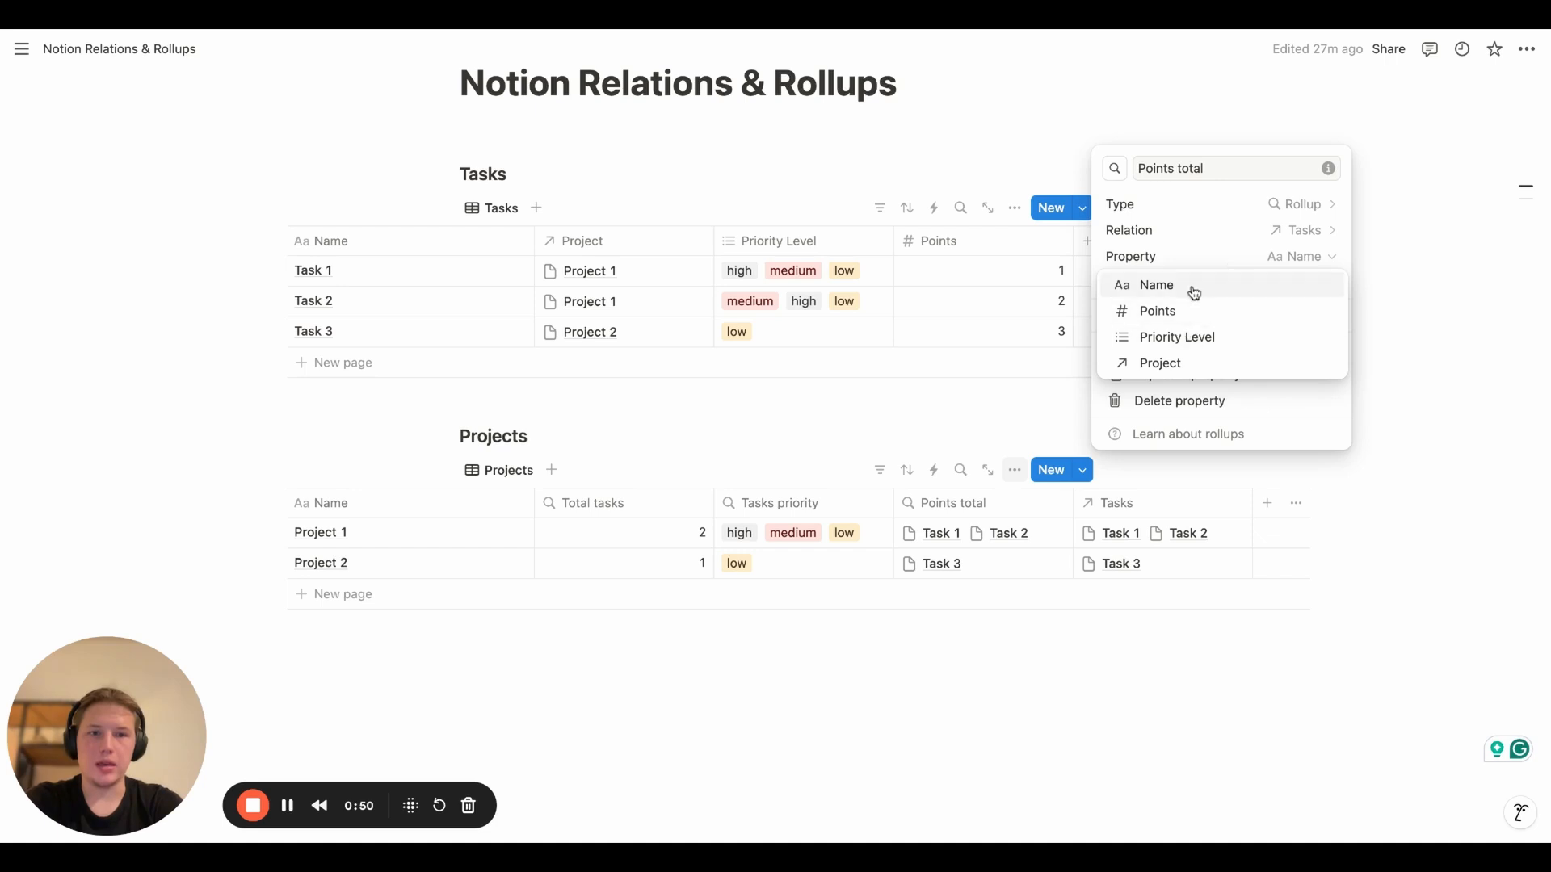
{"action": "left_click", "coordinate": [1183, 312]}
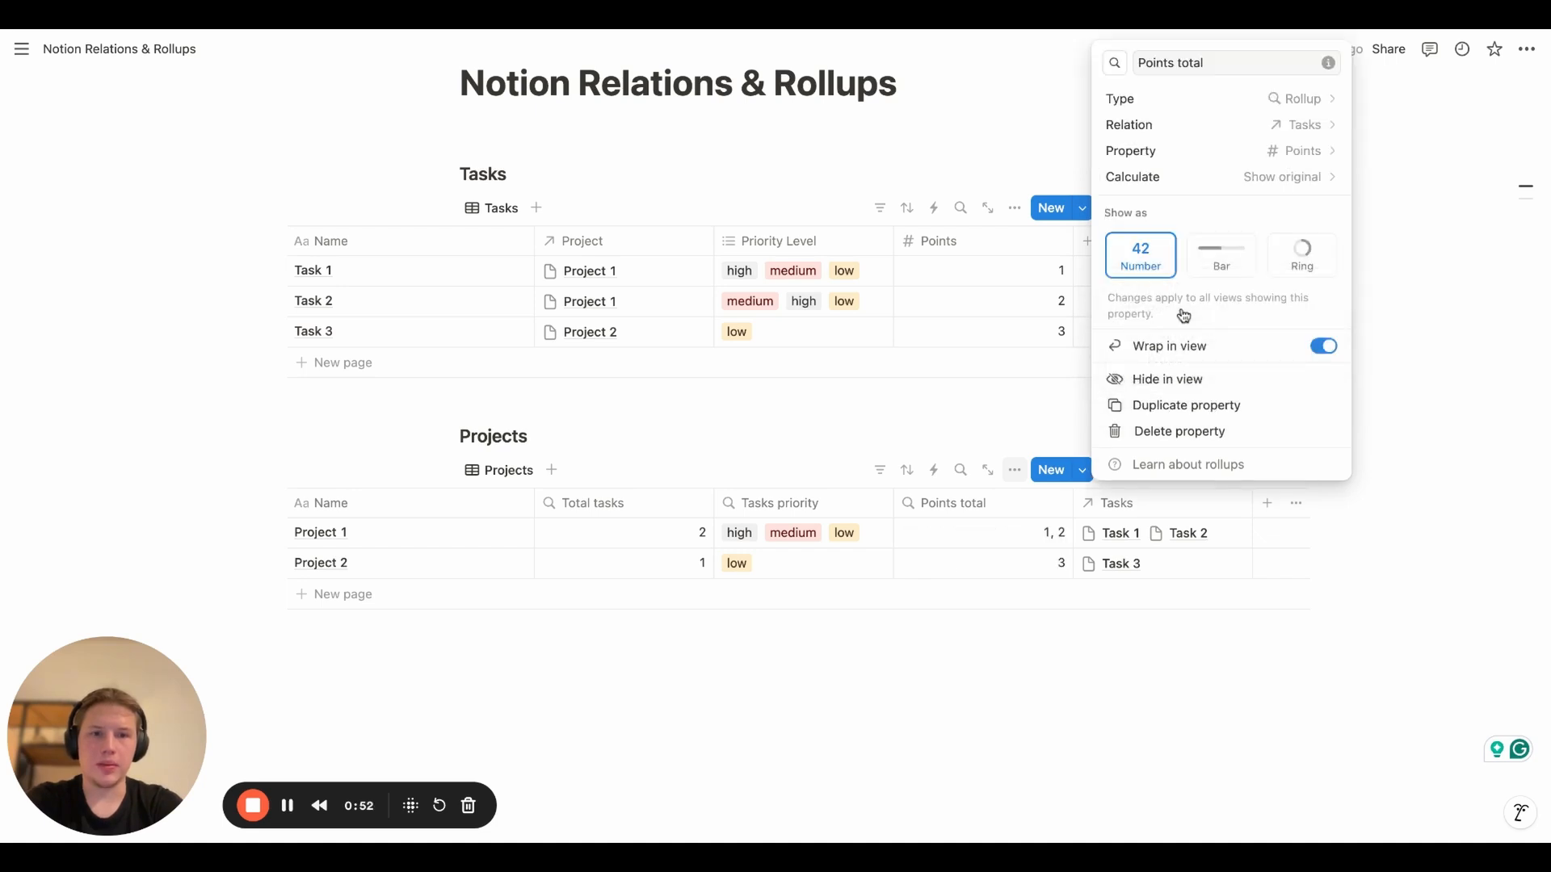
{"action": "left_click", "coordinate": [1241, 181]}
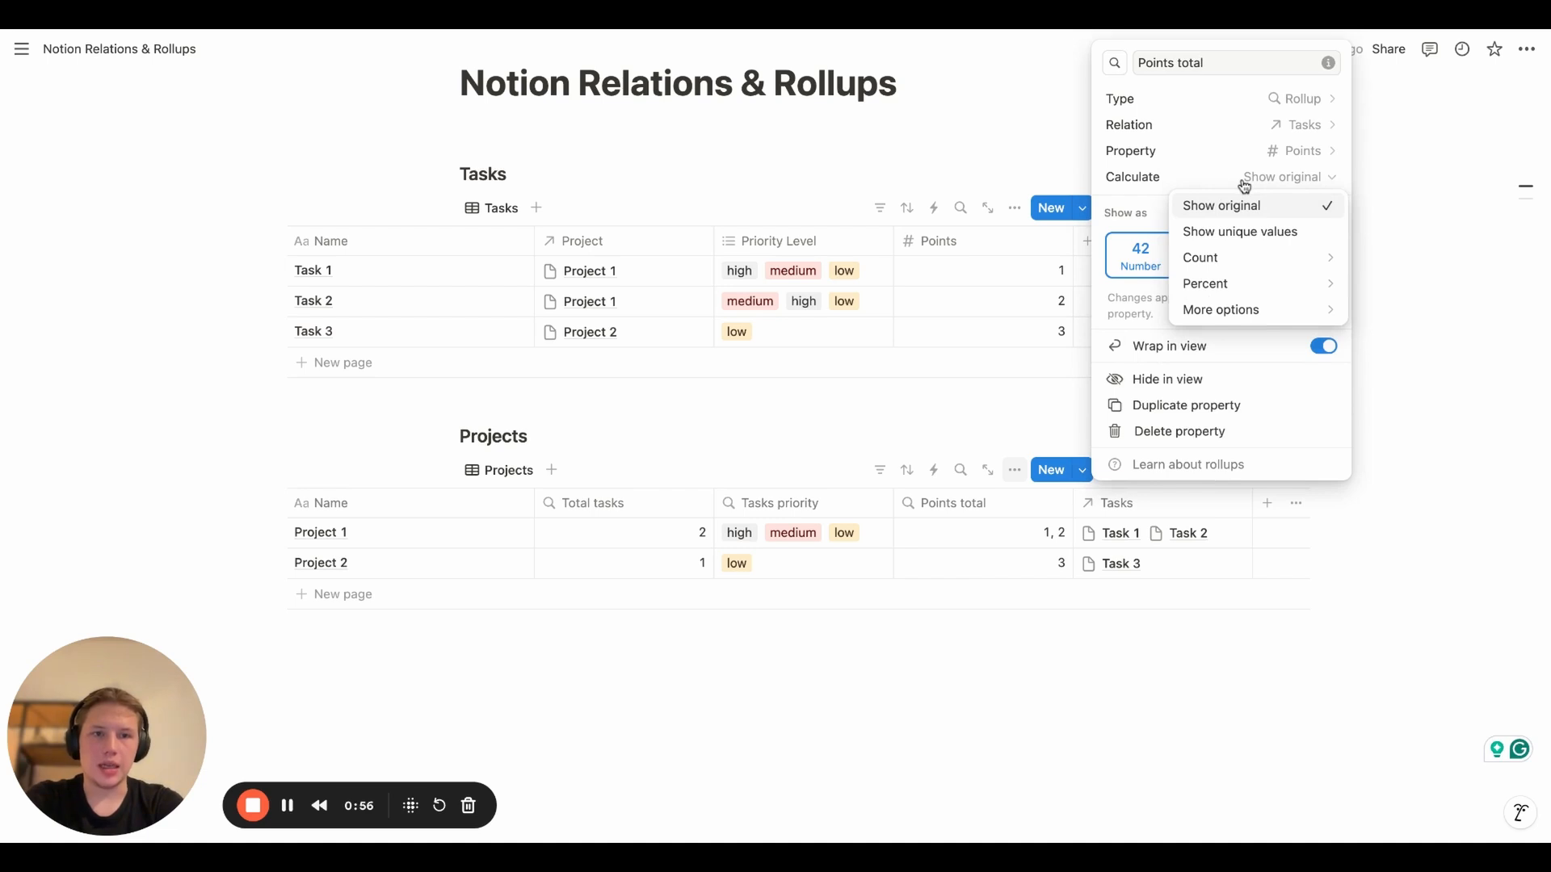
{"action": "mouse_move", "coordinate": [1248, 321]}
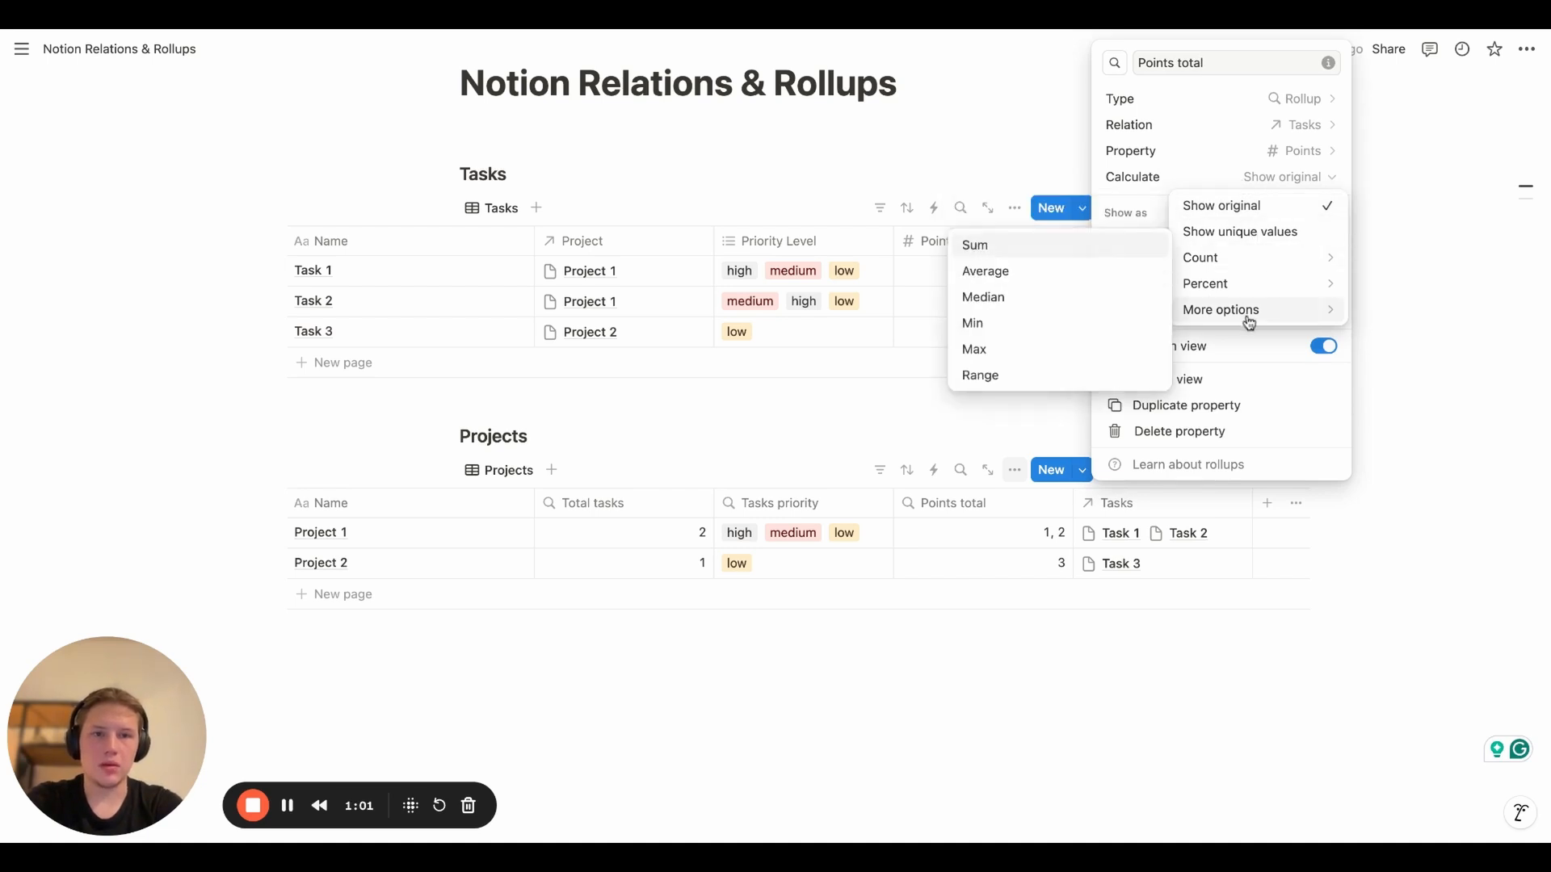
{"action": "left_click", "coordinate": [1036, 251]}
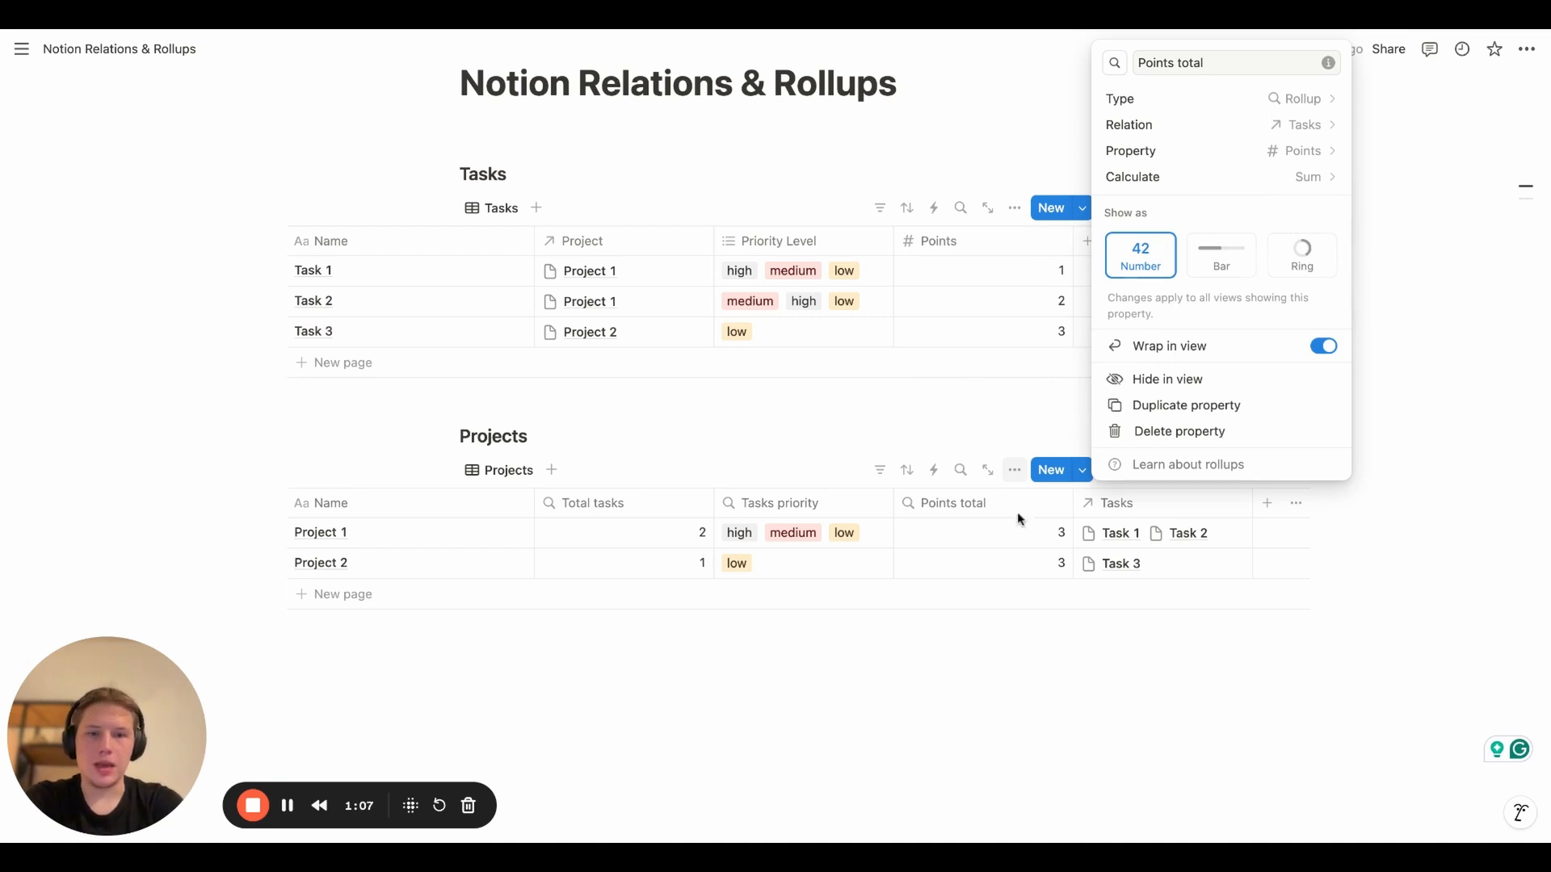
Change the calculation of the Points total rollup in the Projects table to Max
{"action": "left_click", "coordinate": [1072, 534]}
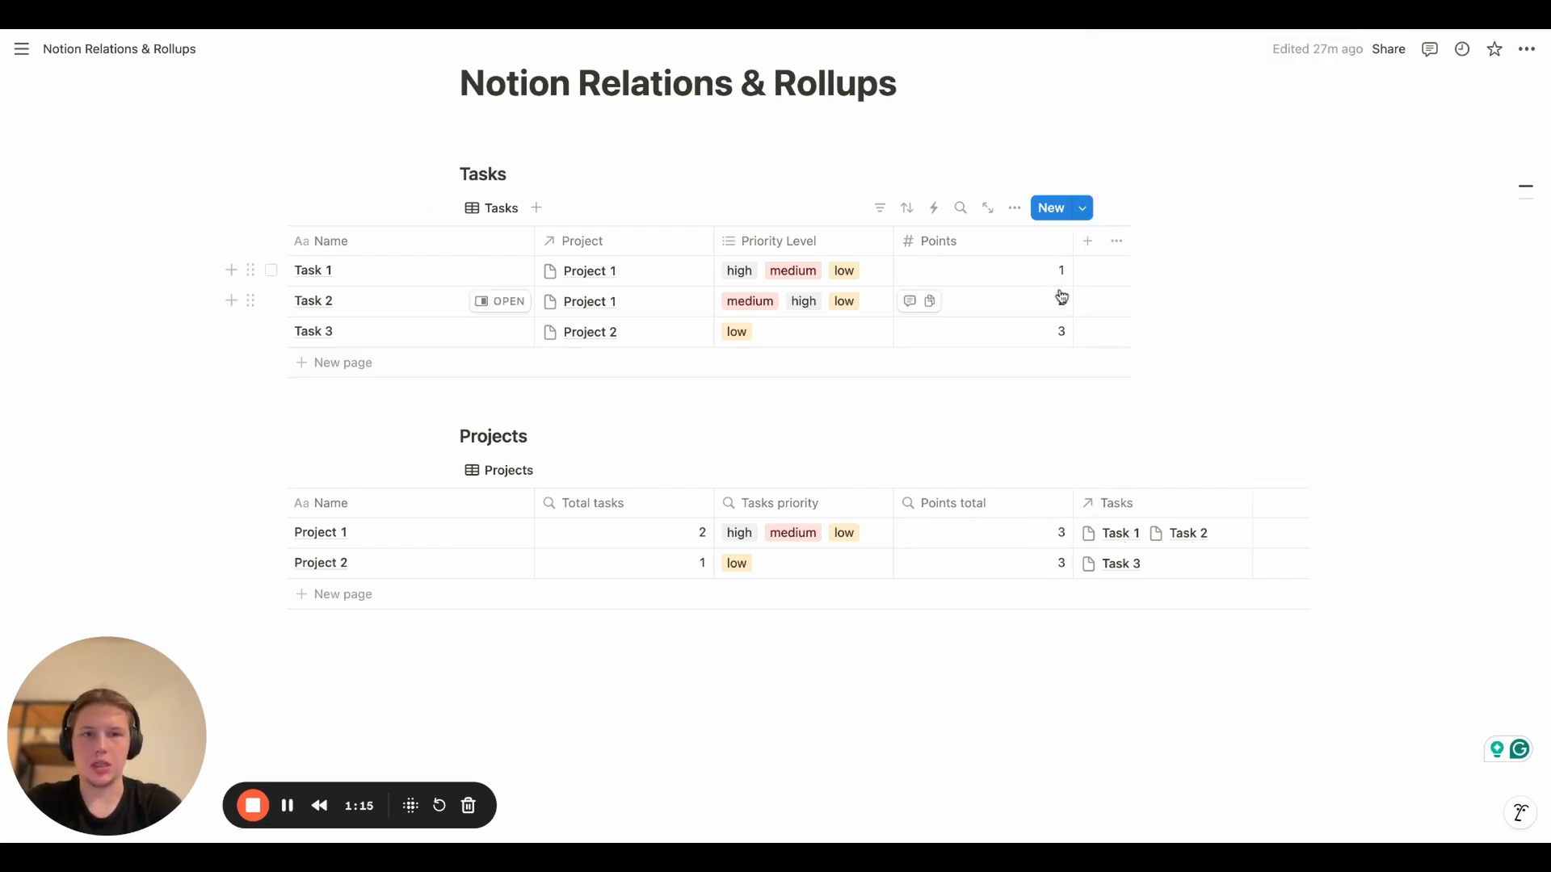
{"action": "scroll", "coordinate": [986, 544], "scroll_direction": "right", "scroll_amount": 3}
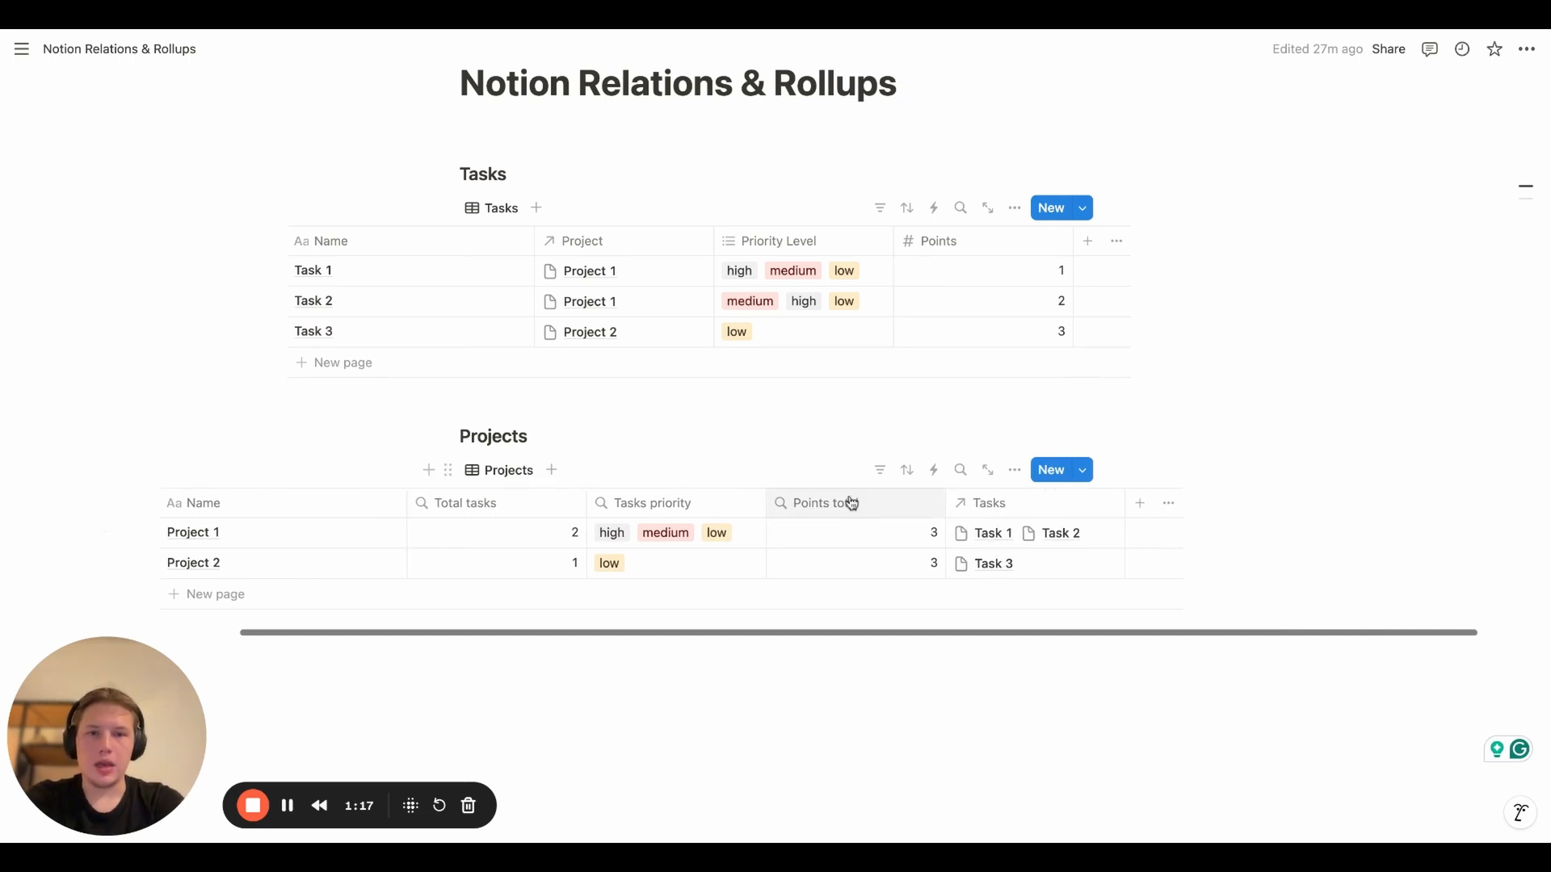
{"action": "left_click", "coordinate": [853, 502]}
{"action": "left_click", "coordinate": [840, 569]}
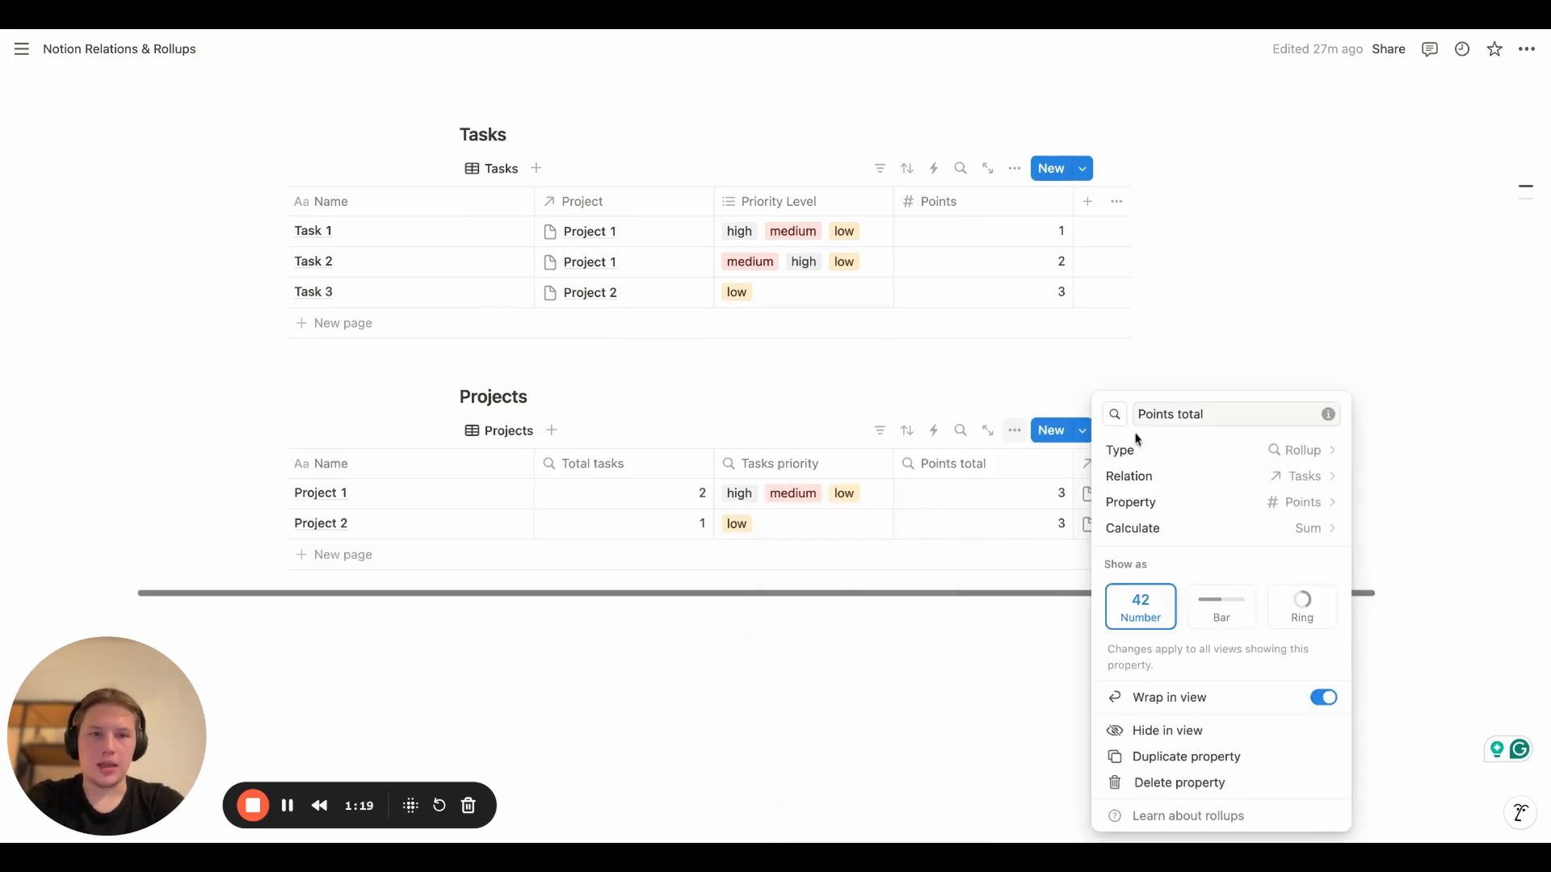
{"action": "left_click", "coordinate": [1229, 529]}
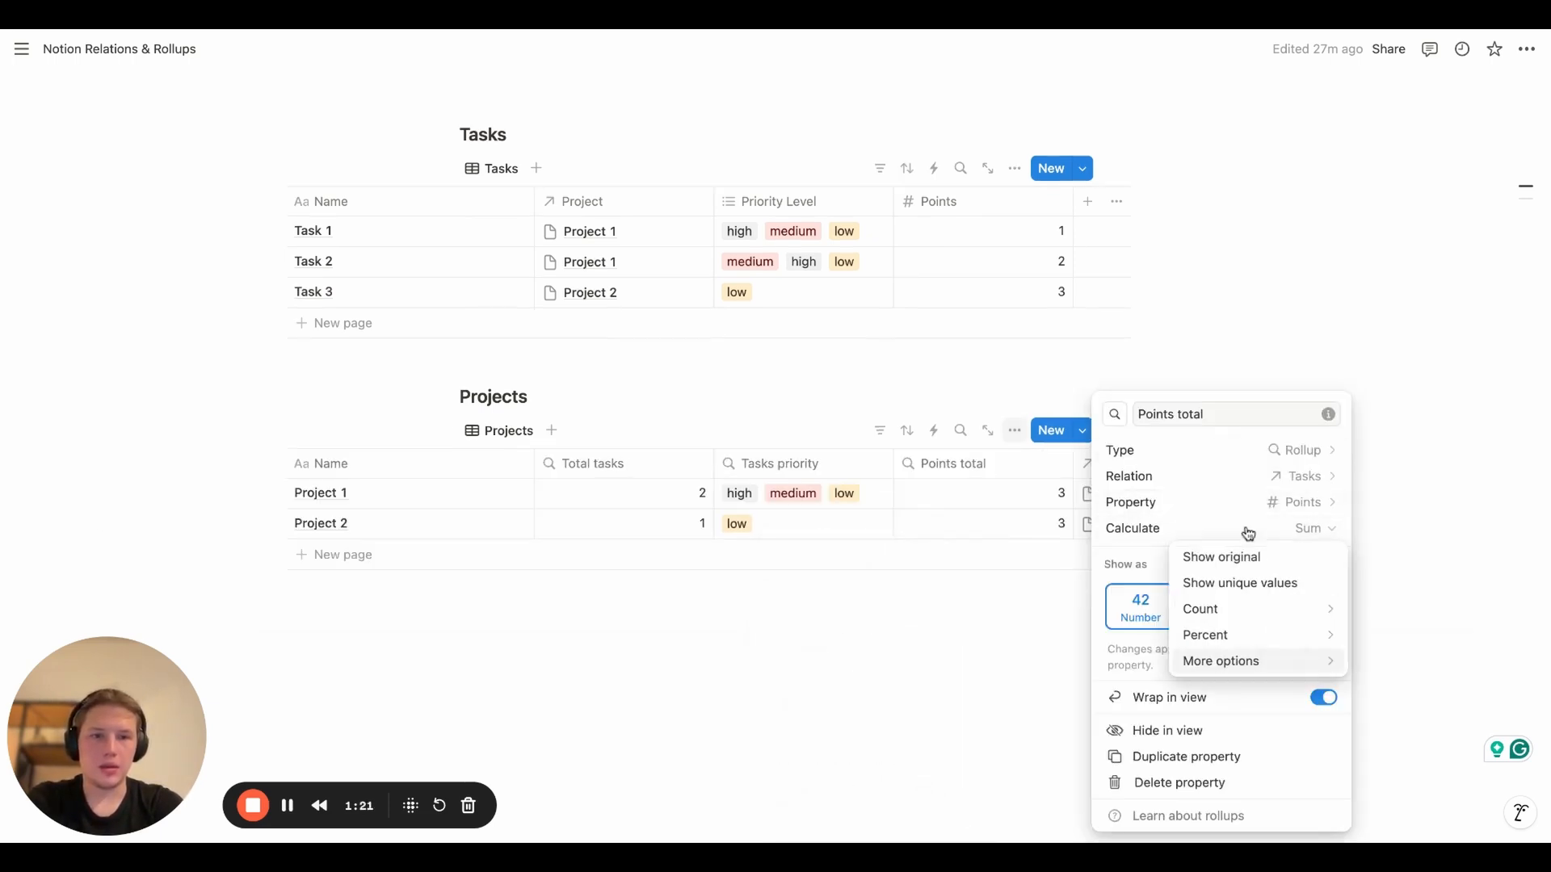
{"action": "mouse_move", "coordinate": [1256, 668]}
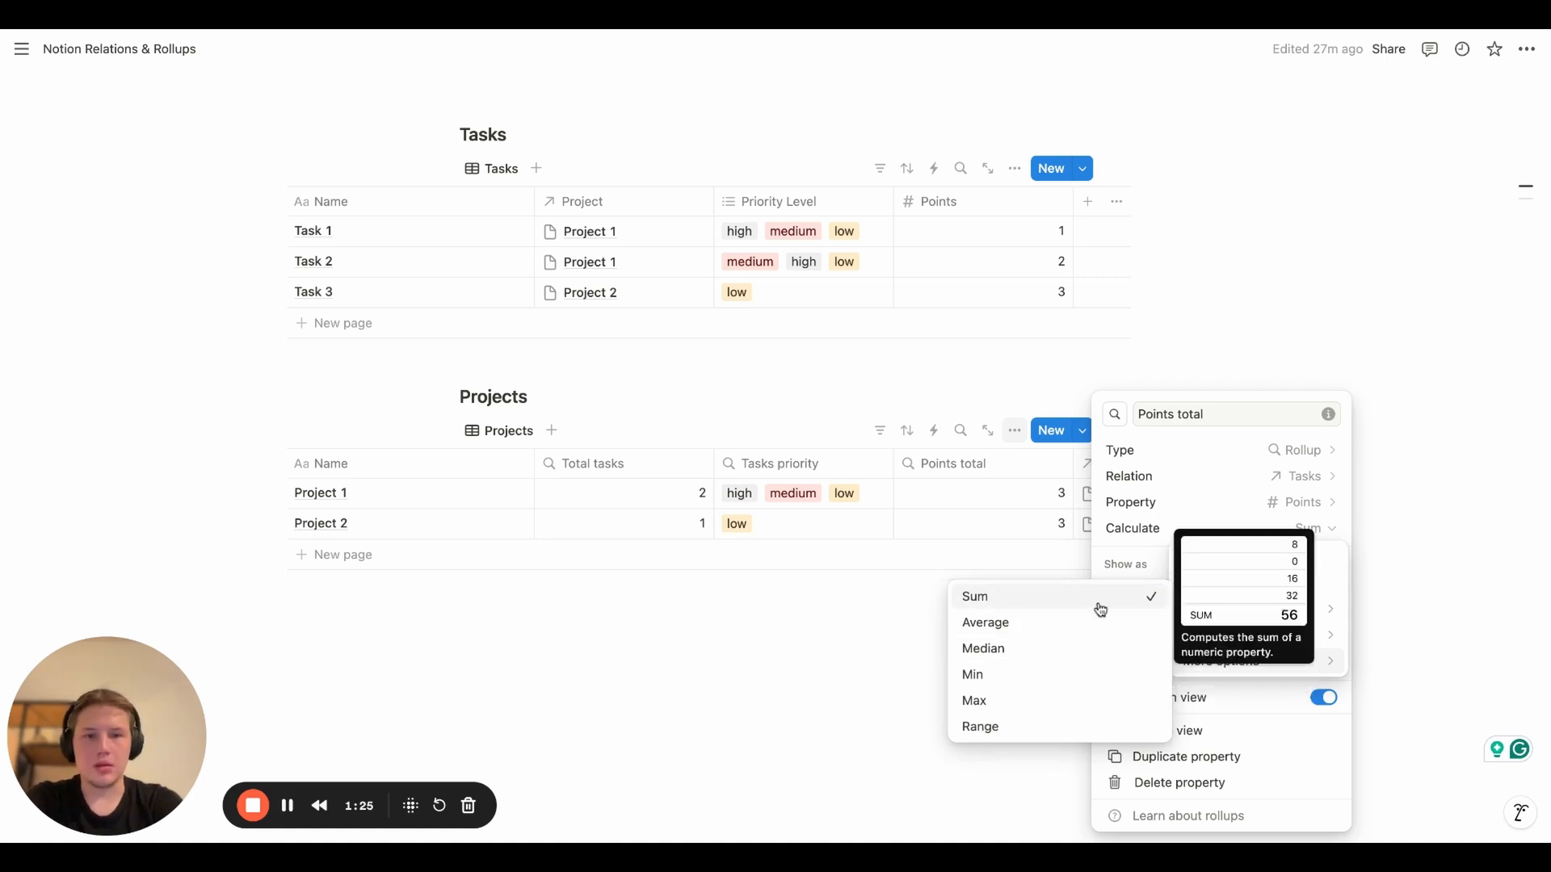
{"action": "left_click", "coordinate": [1069, 709]}
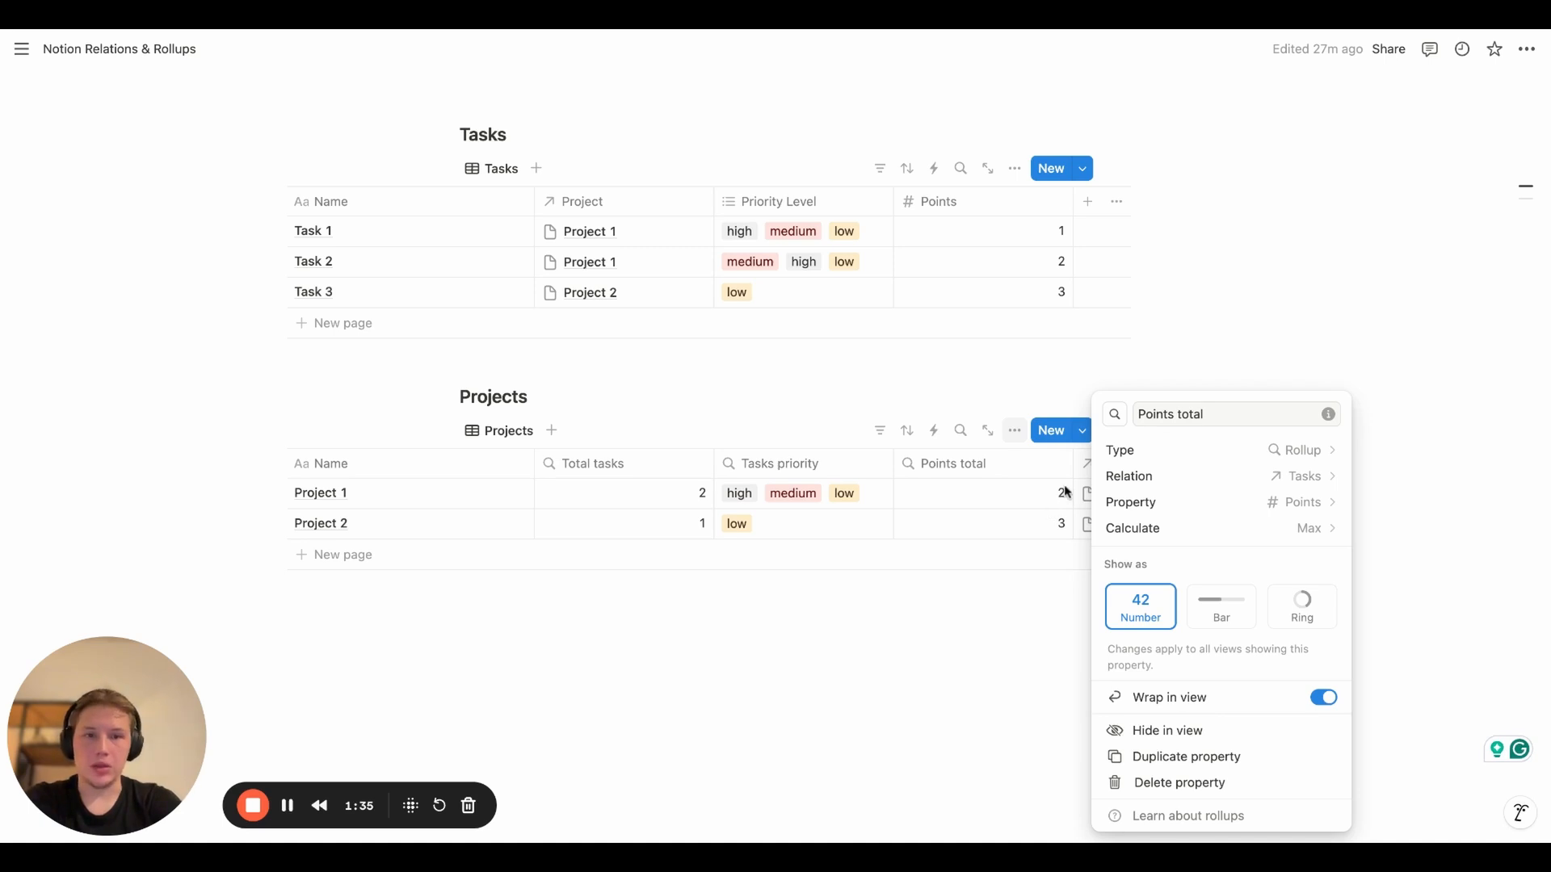
Open the additional calculation options for the Points total rollup again
{"action": "left_click", "coordinate": [1262, 529]}
{"action": "mouse_move", "coordinate": [1201, 660]}
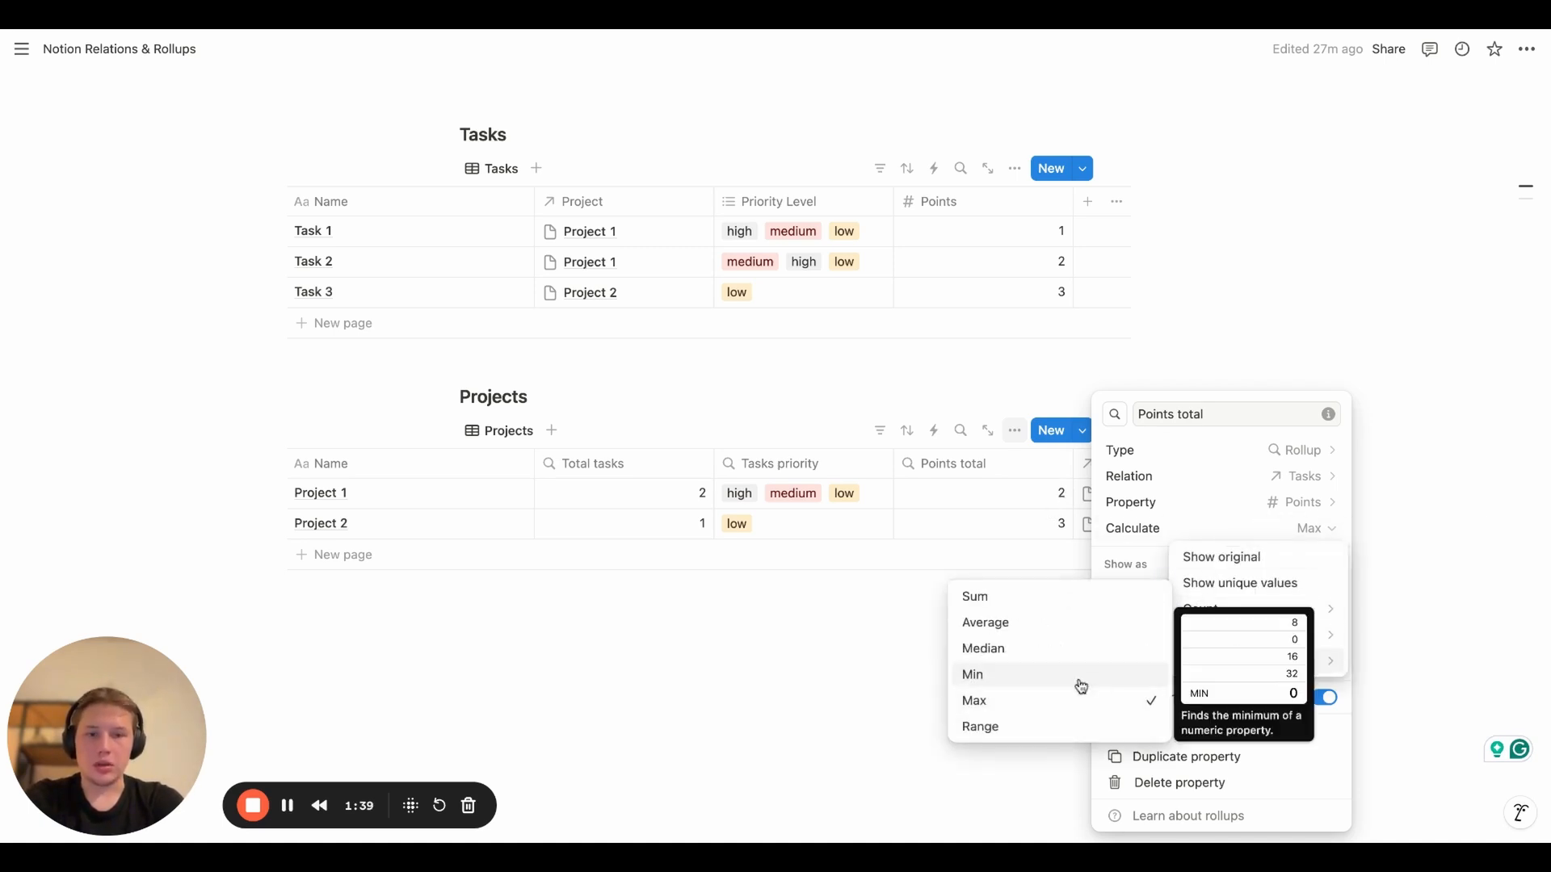